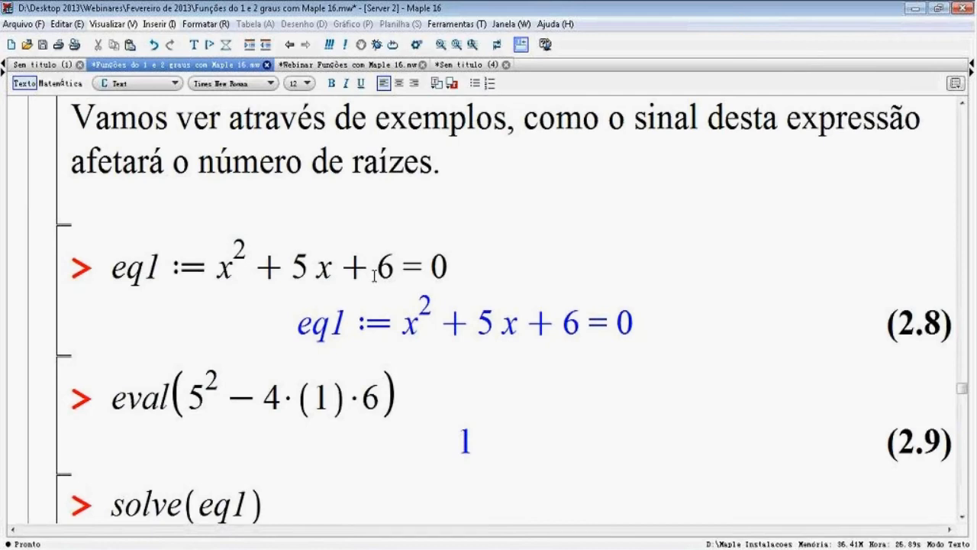
# - Examine the eq1 example, comparing its discriminant evaluation and solve result with the general formulas for the roots x+ and x-
pyautogui.scroll(-1, 374, 276)
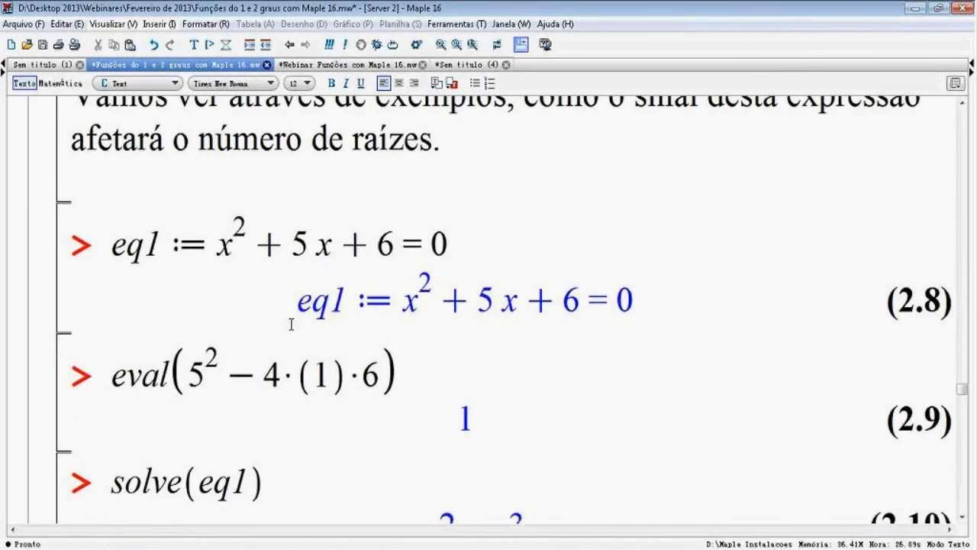
pyautogui.scroll(-3, 291, 324)
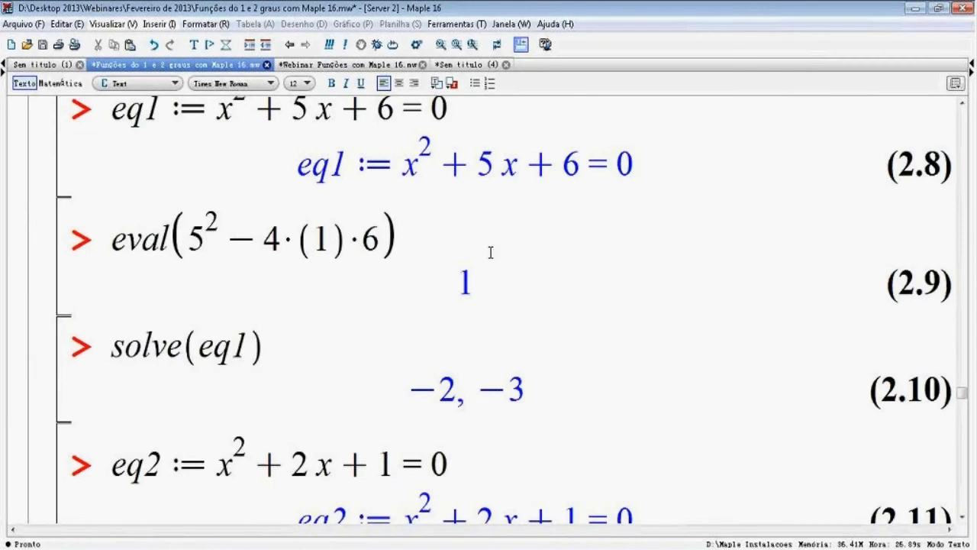
pyautogui.scroll(6, 480, 276)
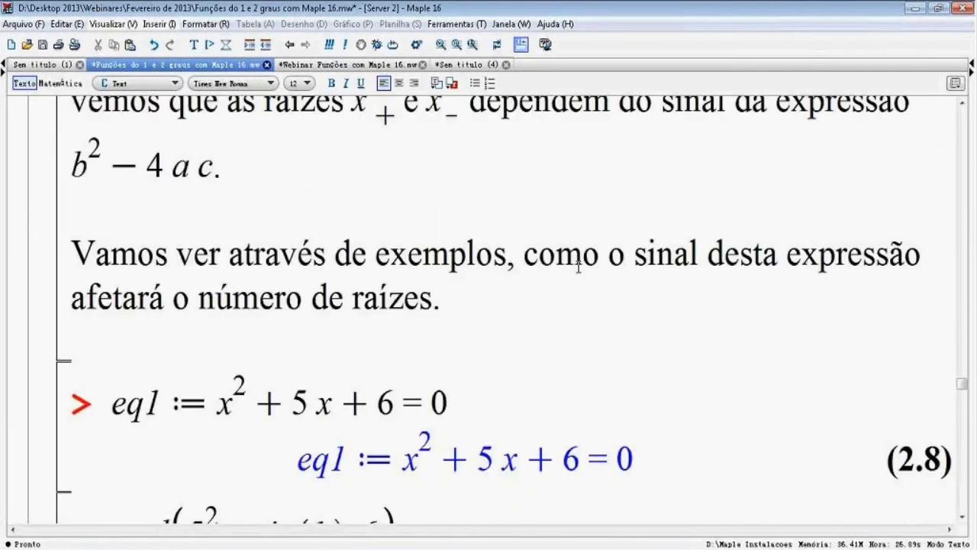
pyautogui.scroll(7, 578, 265)
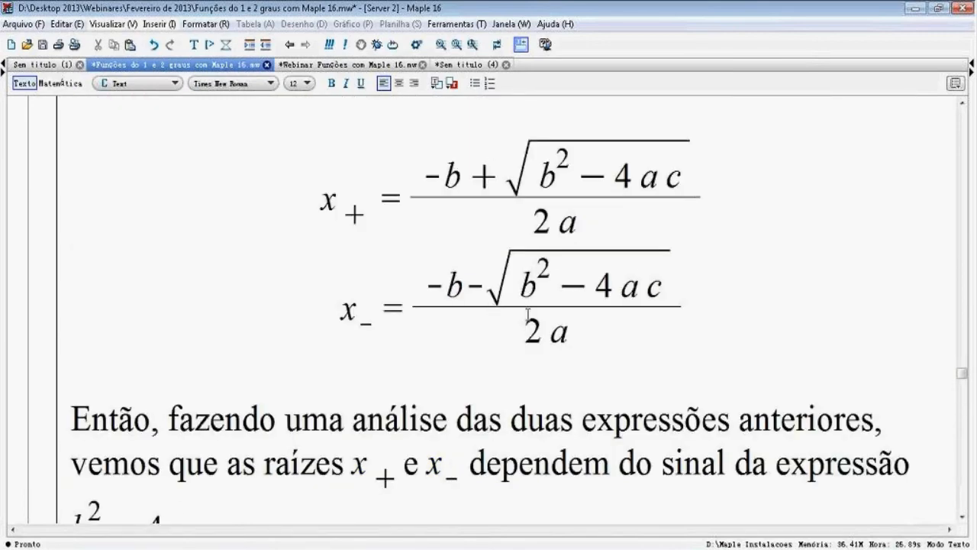
pyautogui.scroll(-7, 528, 315)
pyautogui.scroll(-5, 515, 296)
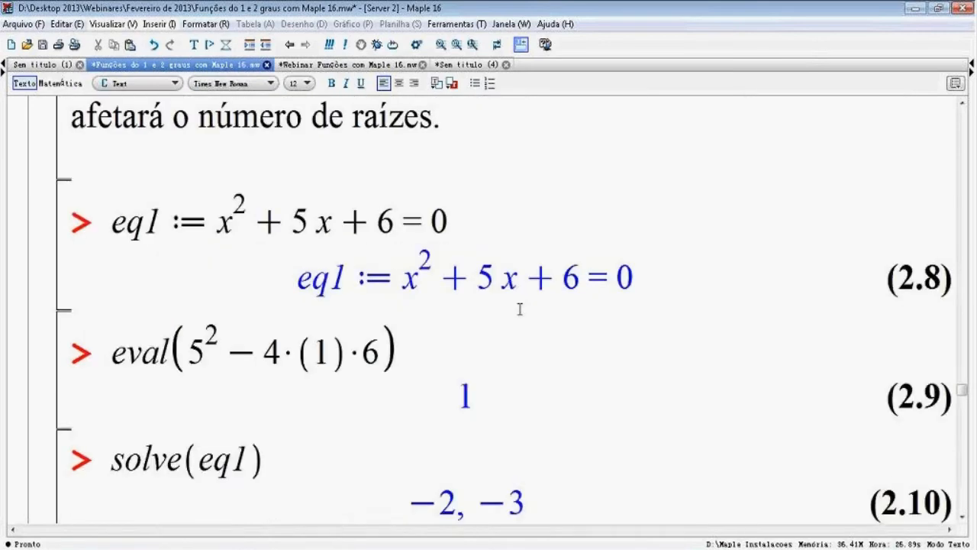
pyautogui.scroll(-2, 519, 308)
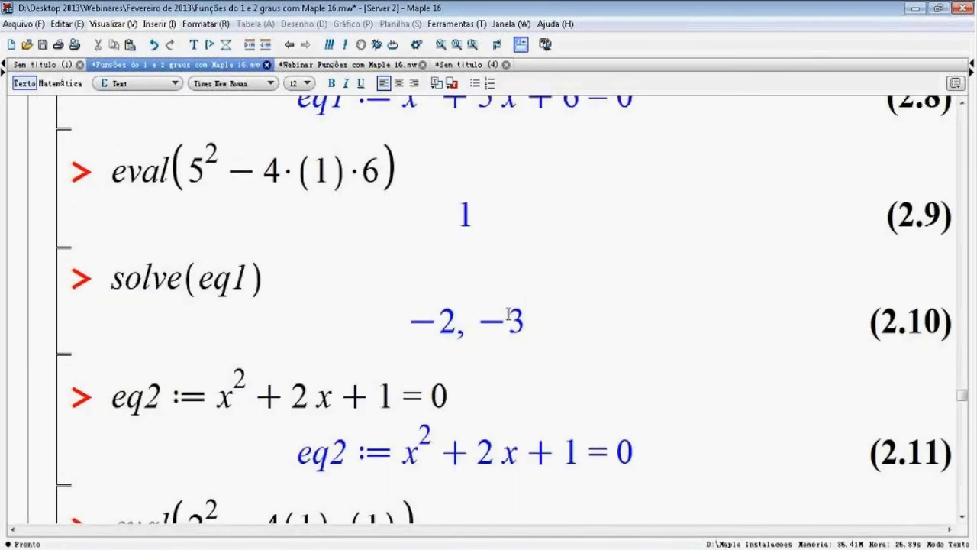
pyautogui.scroll(1, 516, 313)
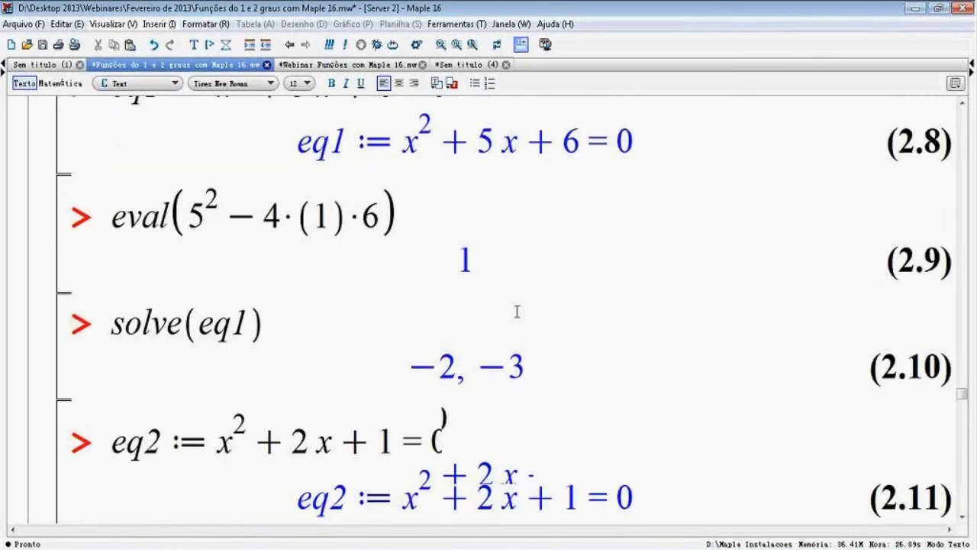
pyautogui.scroll(2, 517, 311)
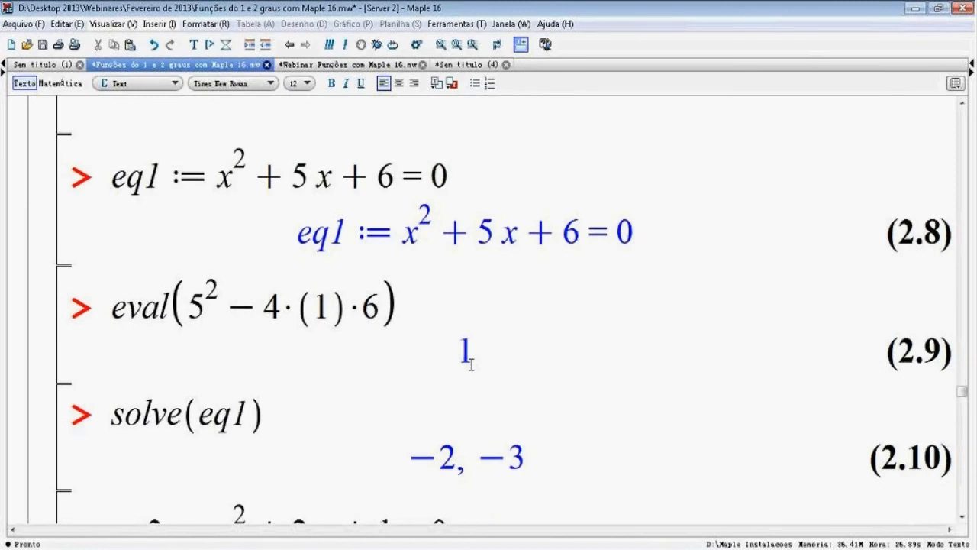
pyautogui.scroll(-2, 474, 376)
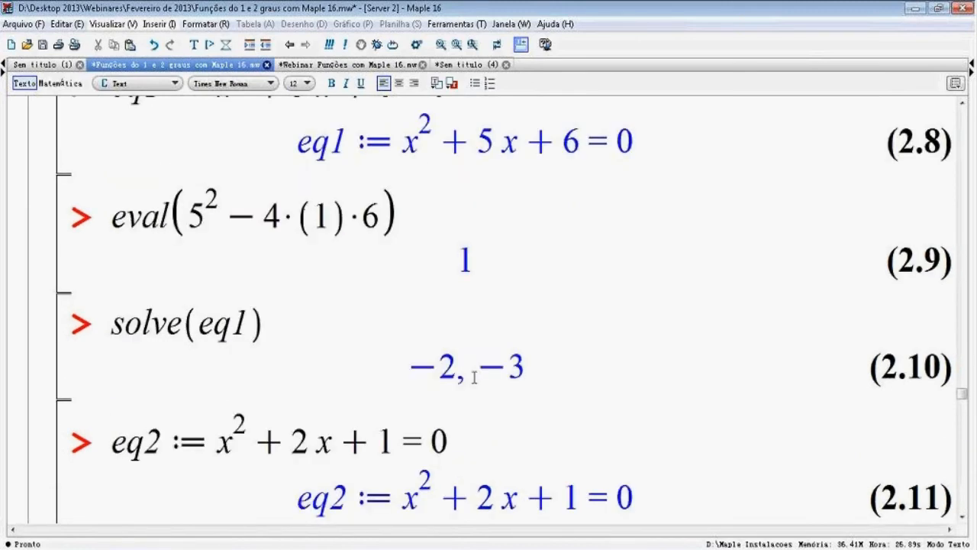
pyautogui.scroll(-1, 475, 377)
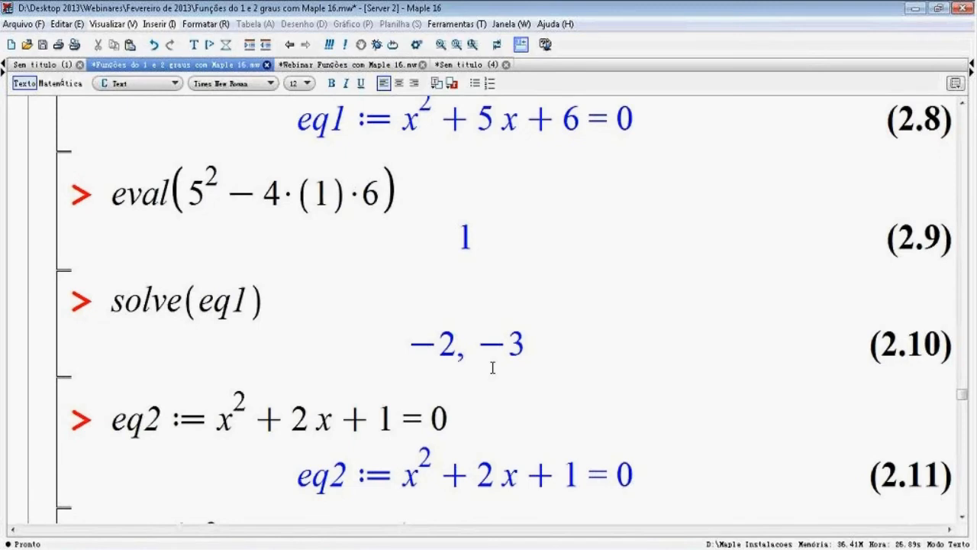
pyautogui.scroll(-1, 498, 232)
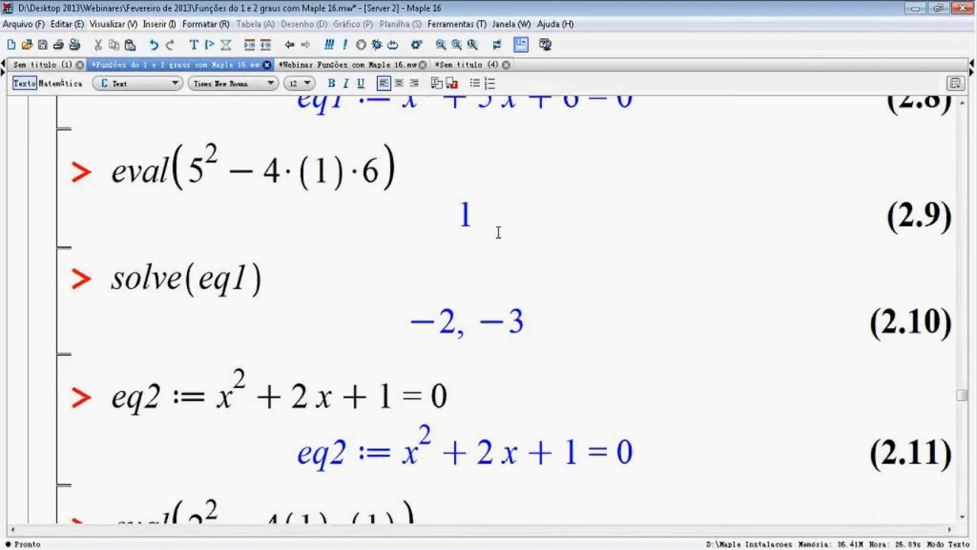
pyautogui.scroll(-2, 498, 232)
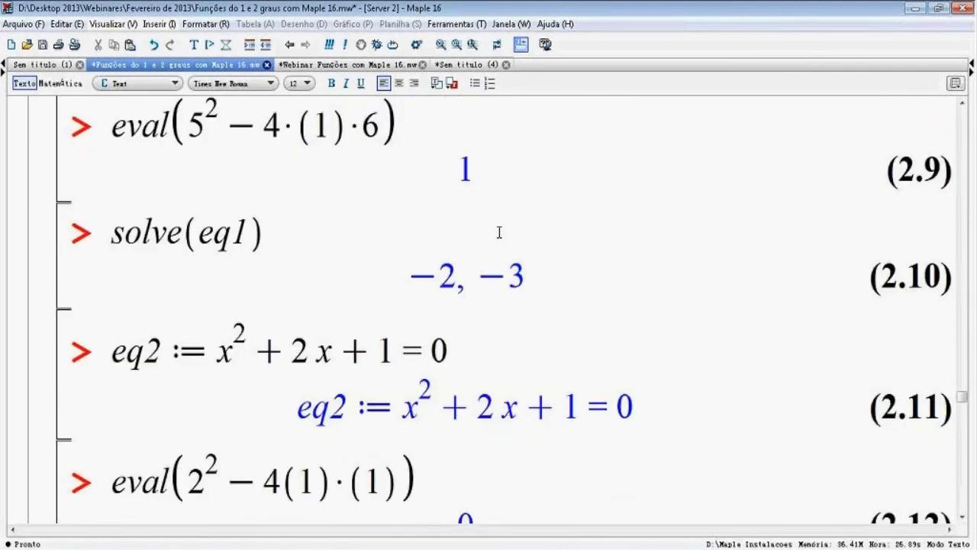
pyautogui.scroll(-1, 499, 232)
pyautogui.scroll(7, 493, 216)
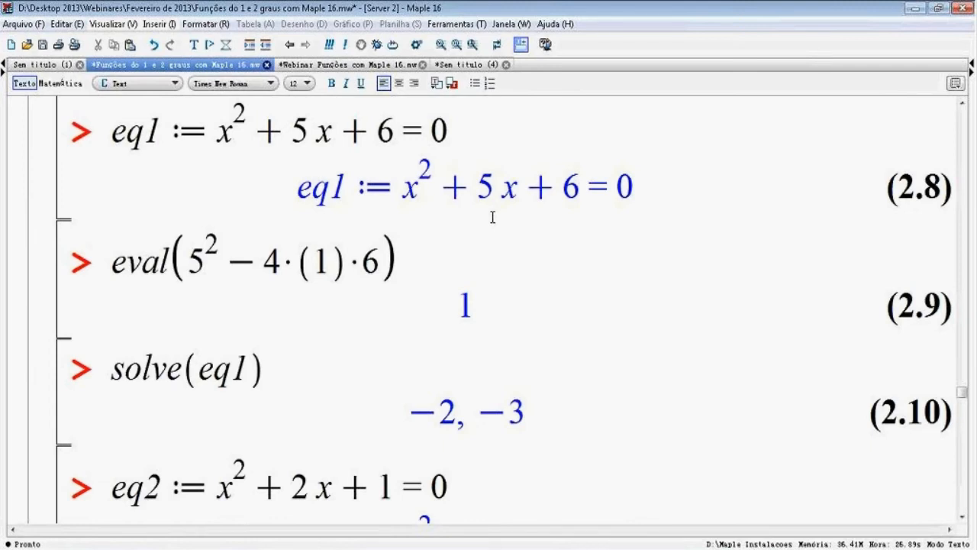
pyautogui.scroll(1, 492, 218)
pyautogui.scroll(2, 492, 218)
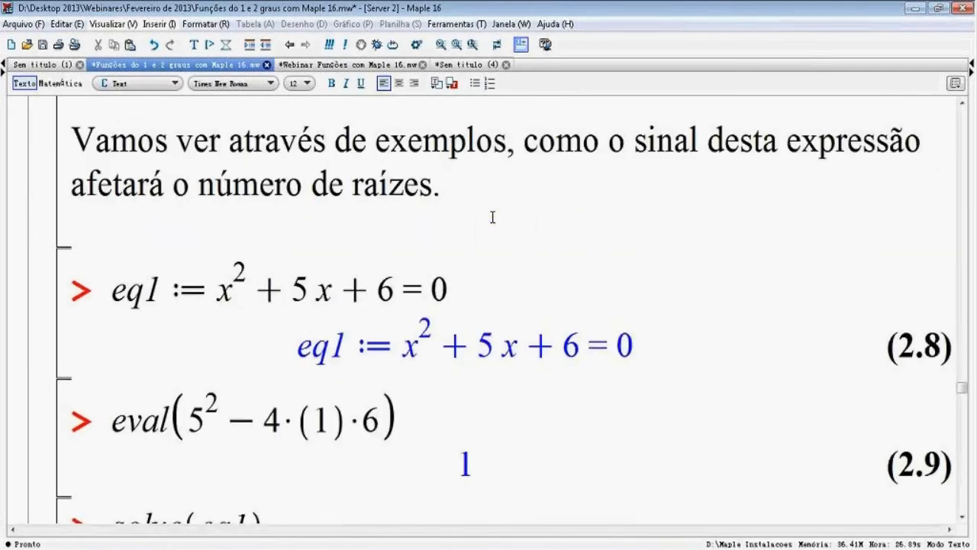
pyautogui.scroll(5, 492, 217)
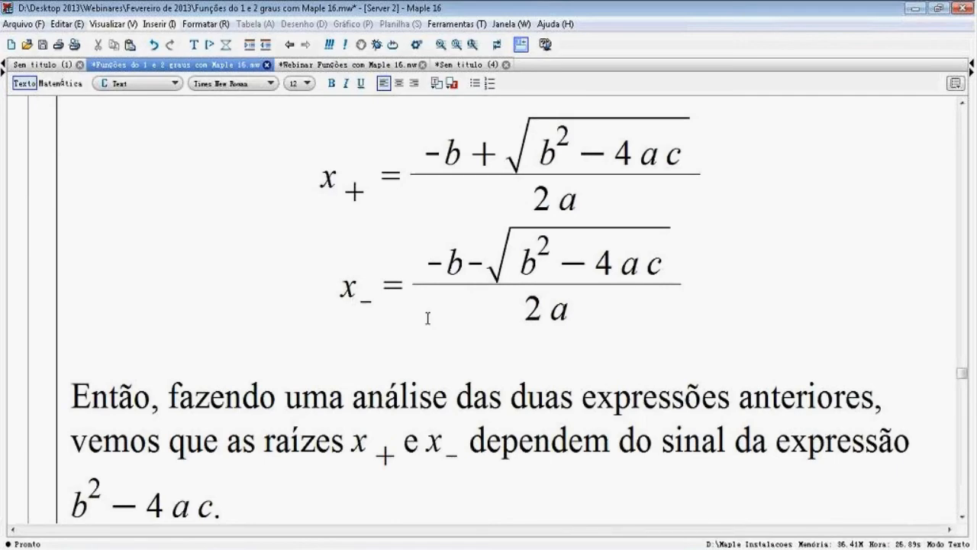
# - Examine the eq2 example, x^2 + 2x + 1 = 0, with its discriminant evaluation and its solved roots
pyautogui.scroll(-1, 433, 322)
pyautogui.scroll(-15, 439, 325)
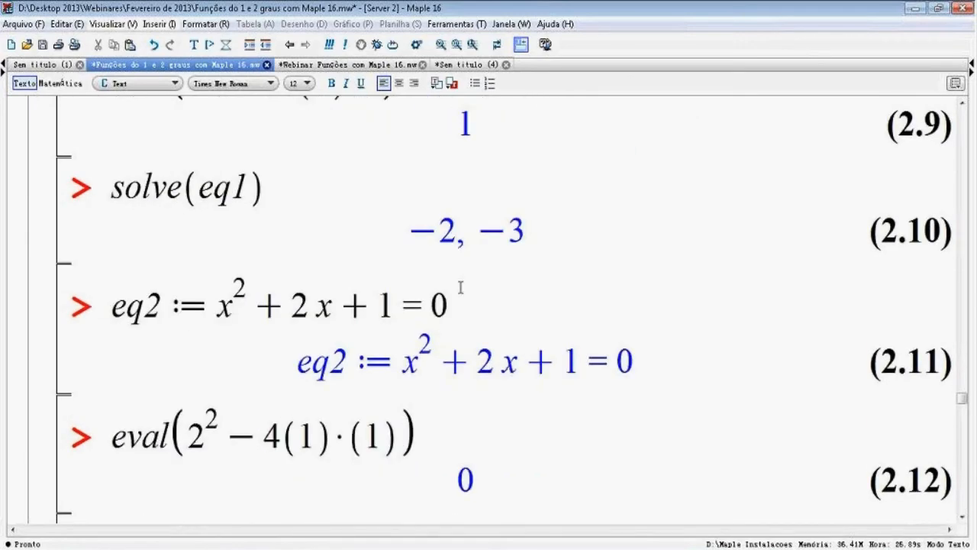
pyautogui.scroll(-1, 461, 287)
pyautogui.scroll(-4, 460, 287)
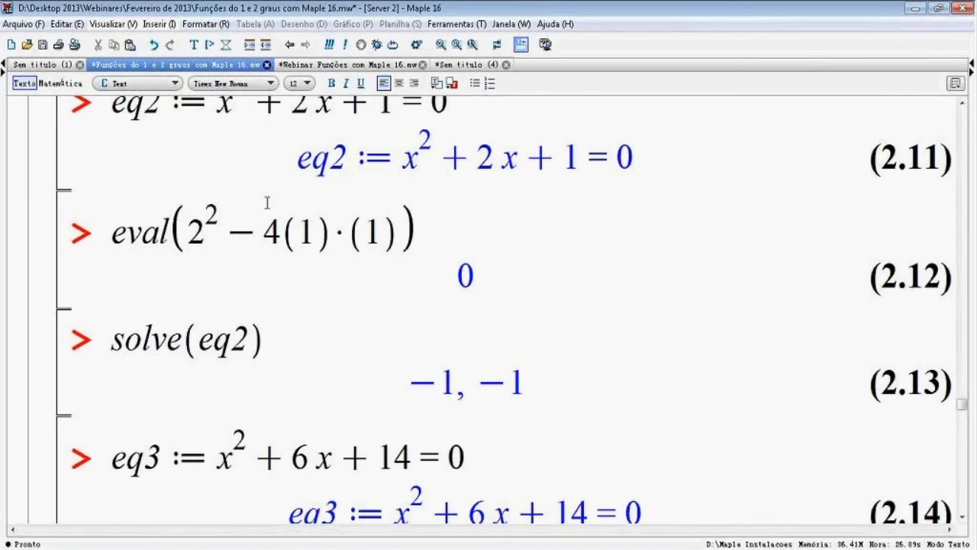
pyautogui.scroll(2, 268, 200)
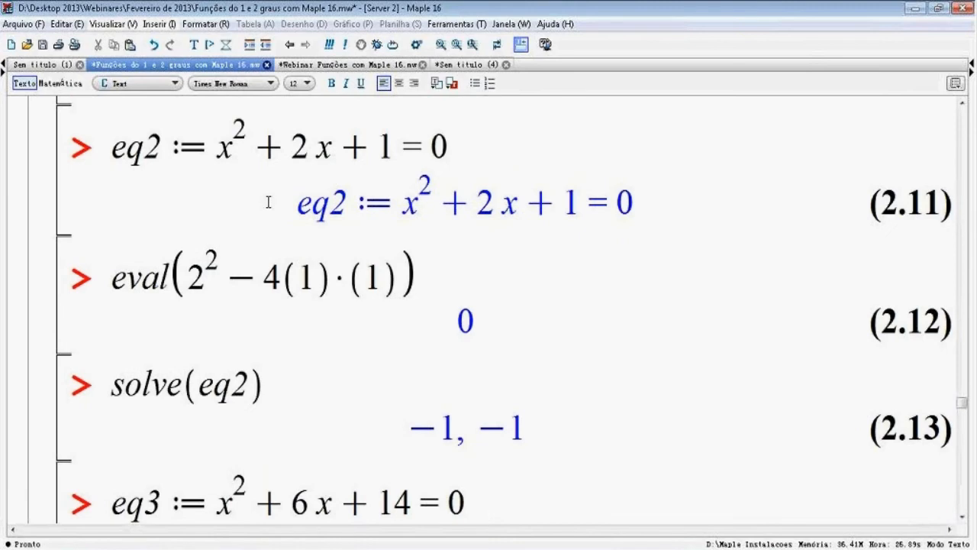
pyautogui.scroll(1, 367, 252)
pyautogui.scroll(-1, 470, 312)
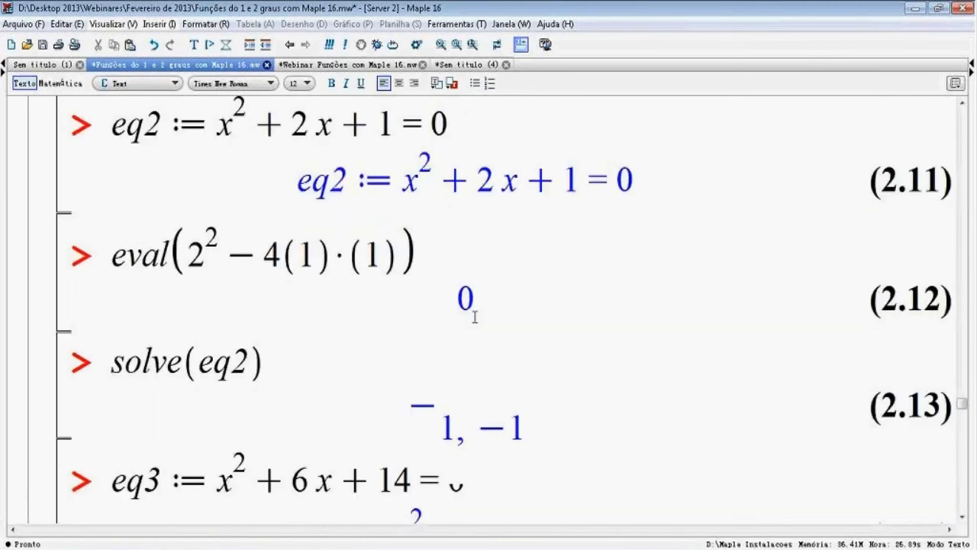
pyautogui.scroll(-1, 474, 316)
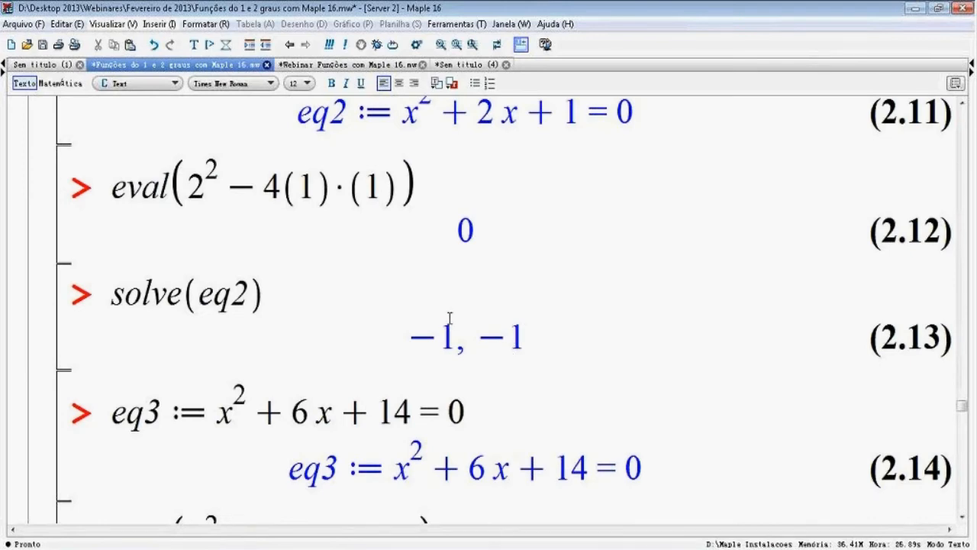
# - Examine the eq3 example, x^2 + 6x + 14 = 0, with its discriminant evaluation and its solved roots
pyautogui.scroll(-1, 450, 318)
pyautogui.scroll(-1, 327, 321)
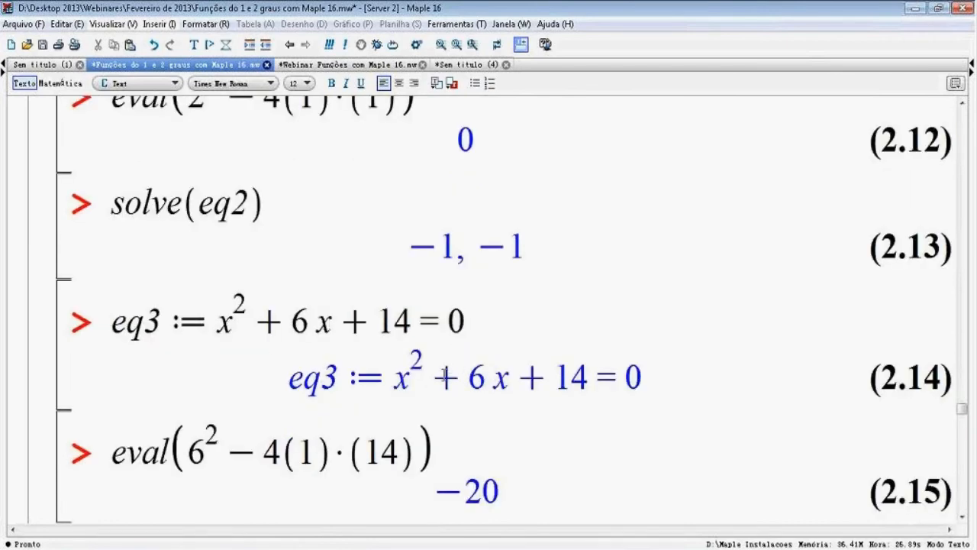
pyautogui.scroll(-1, 445, 388)
pyautogui.scroll(-3, 445, 388)
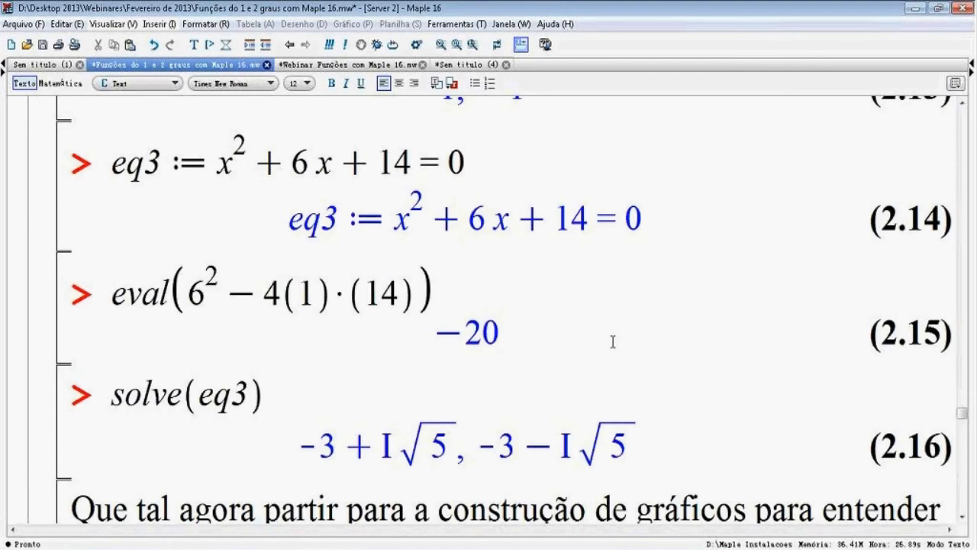
pyautogui.scroll(-1, 613, 342)
pyautogui.scroll(-3, 612, 341)
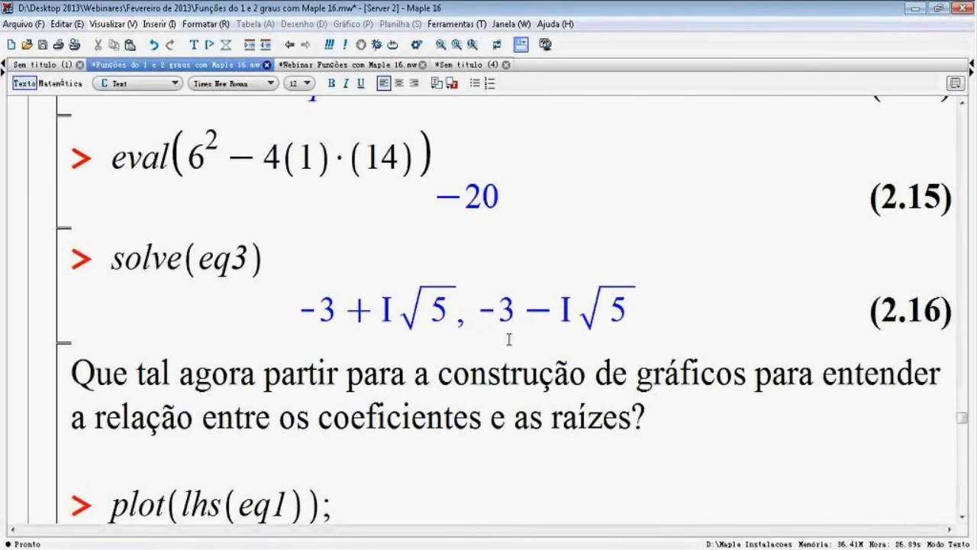
pyautogui.scroll(1, 508, 339)
pyautogui.scroll(3, 508, 339)
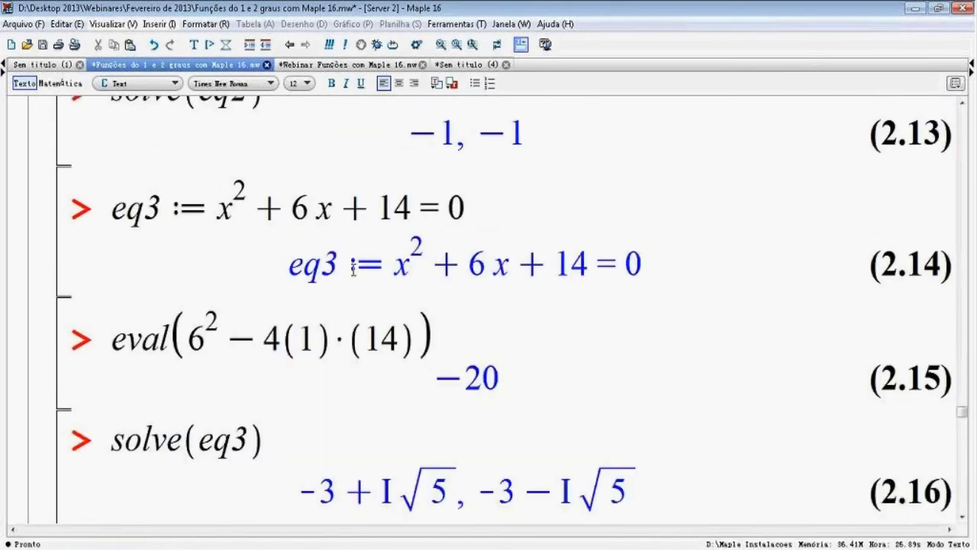
pyautogui.scroll(3, 422, 383)
pyautogui.scroll(-3, 423, 383)
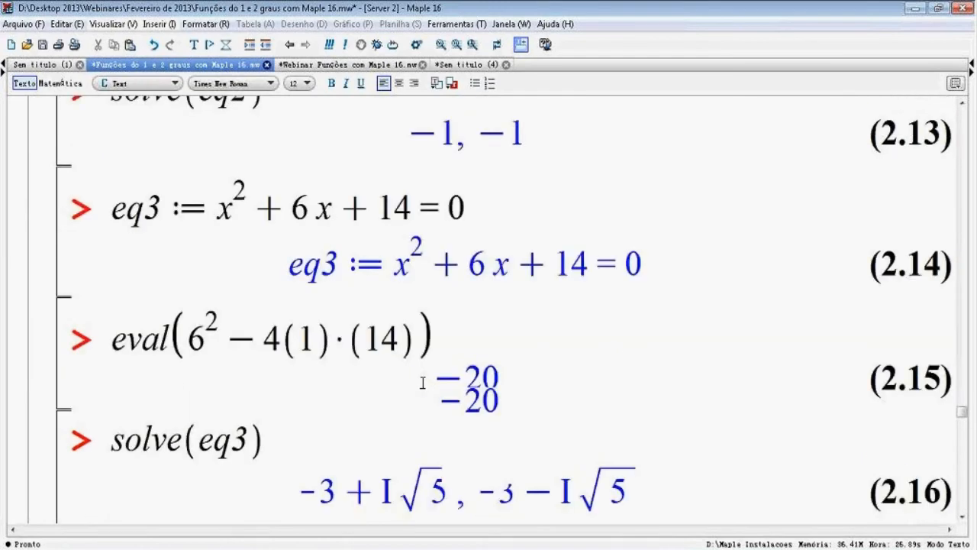
pyautogui.scroll(-3, 423, 383)
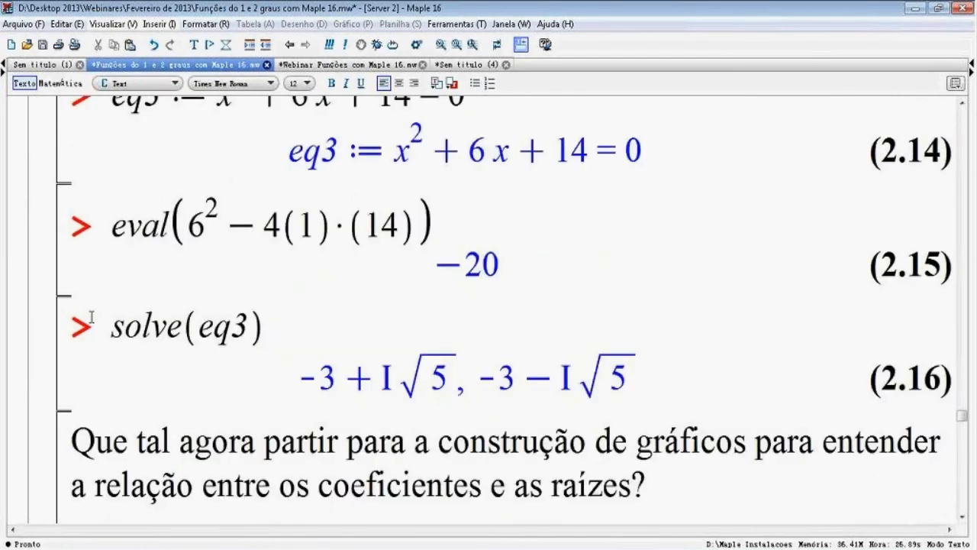
# - Review the plot command for eq1, going back to the eq1 definition and its solved roots for reference
pyautogui.scroll(-7, 91, 317)
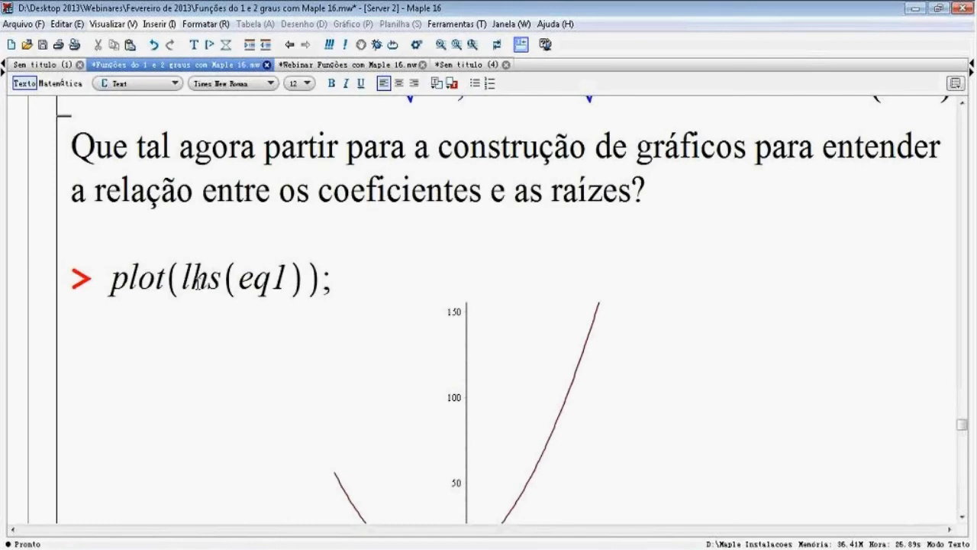
pyautogui.scroll(1, 197, 282)
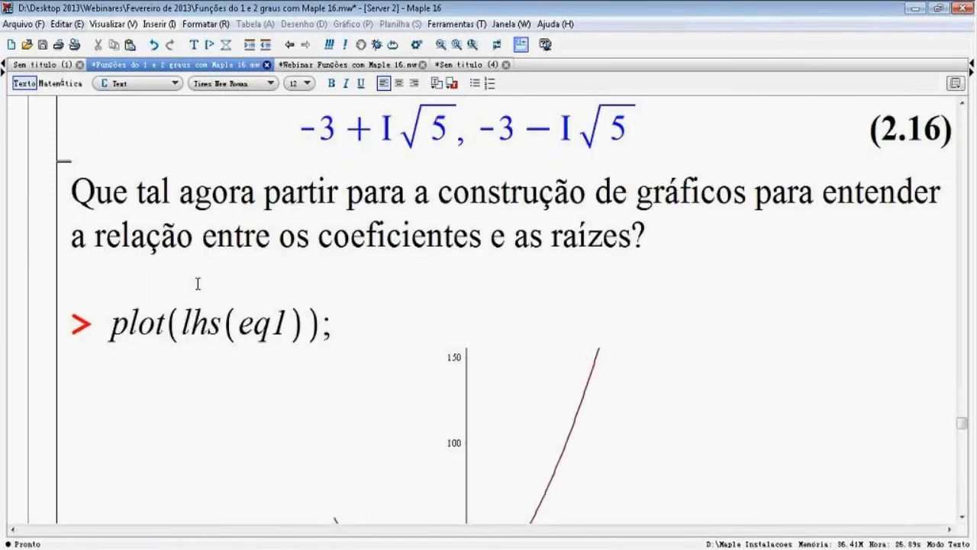
pyautogui.scroll(12, 197, 283)
pyautogui.scroll(1, 197, 283)
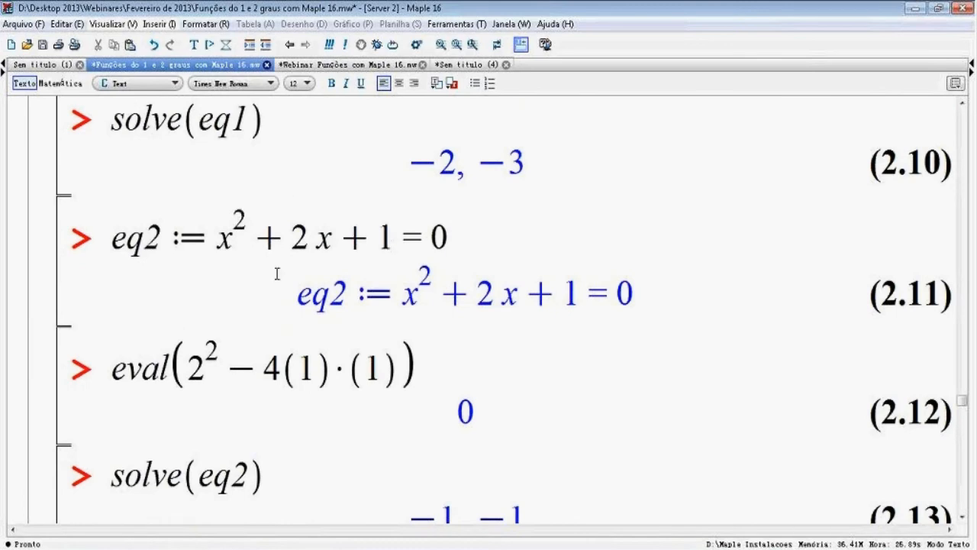
pyautogui.scroll(1, 349, 272)
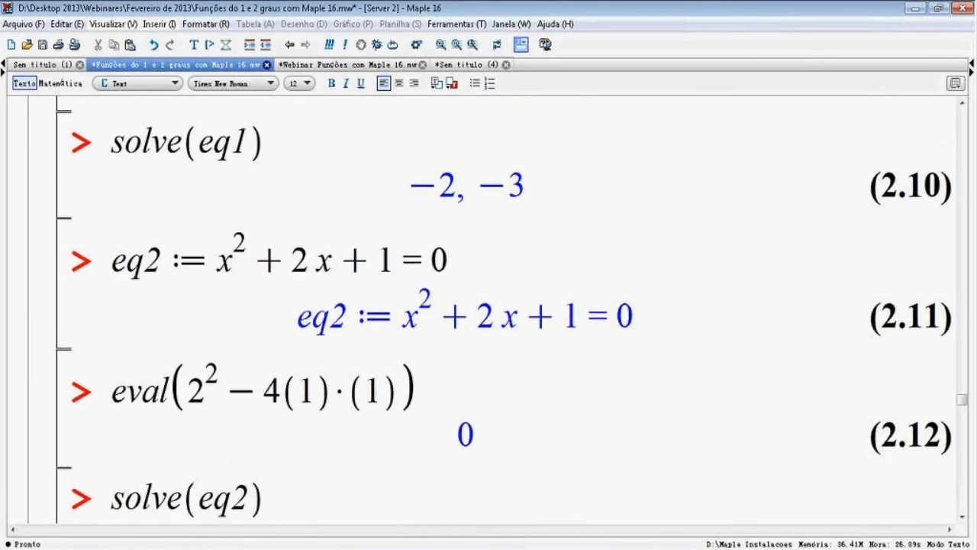
pyautogui.scroll(3, 348, 271)
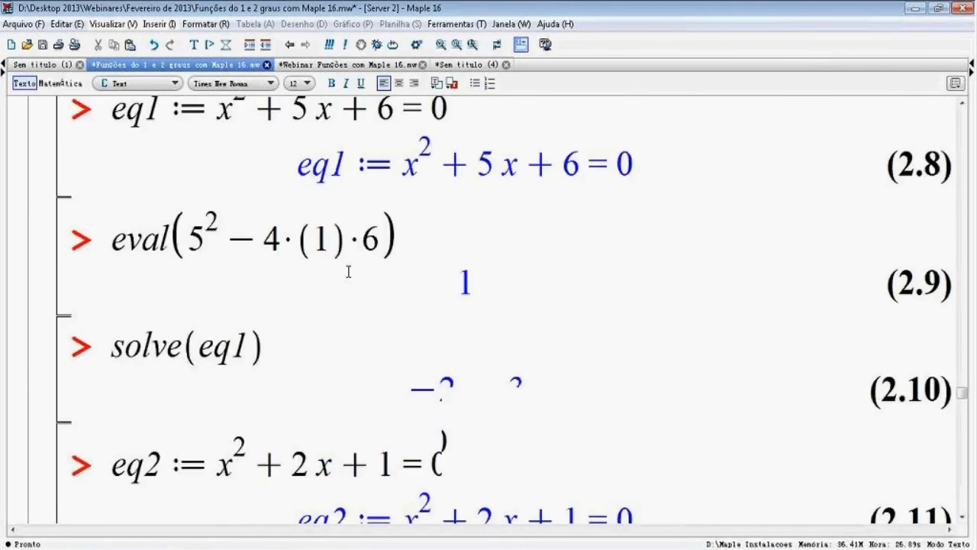
pyautogui.scroll(1, 361, 159)
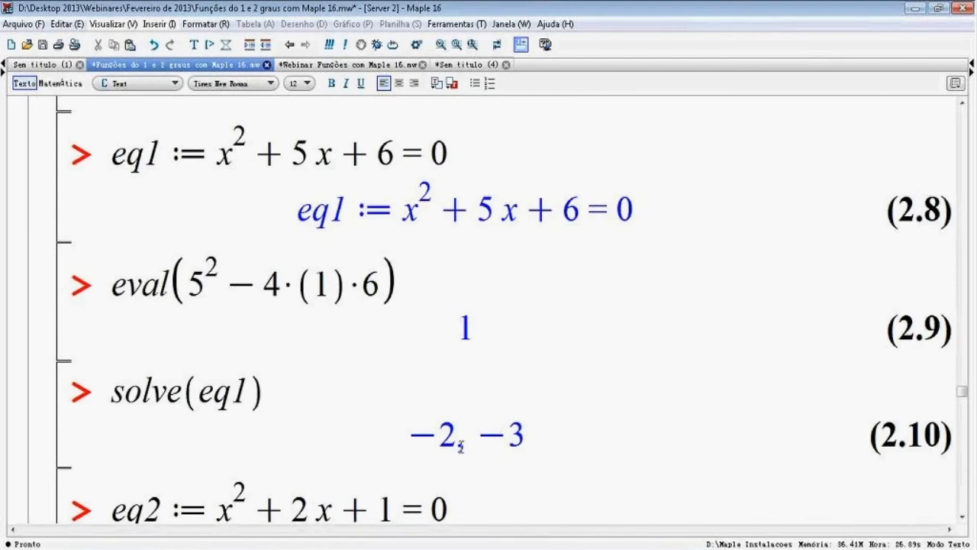
# - Select the graph produced by plot(lhs(eq1)) in the section on coefficients and roots
pyautogui.scroll(-1, 464, 447)
pyautogui.scroll(-6, 463, 447)
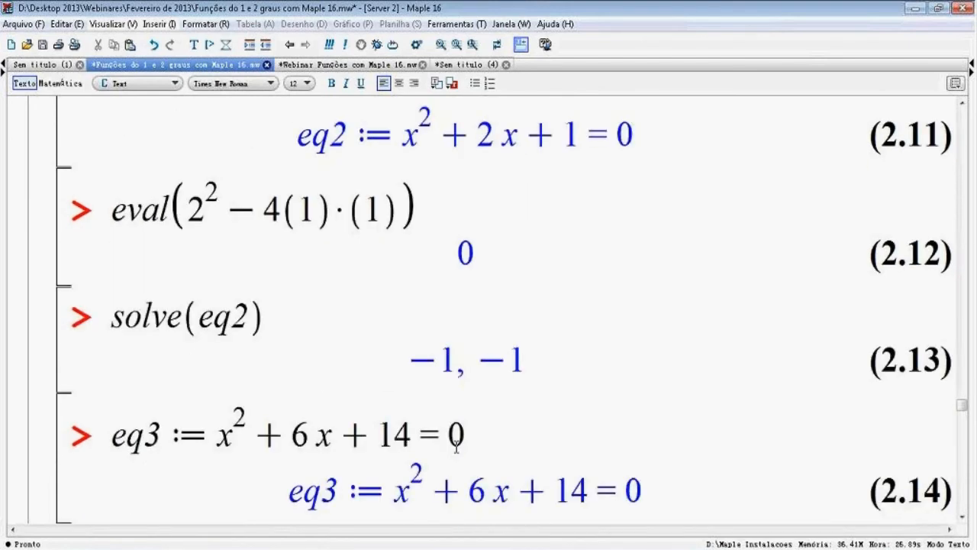
pyautogui.scroll(-10, 453, 446)
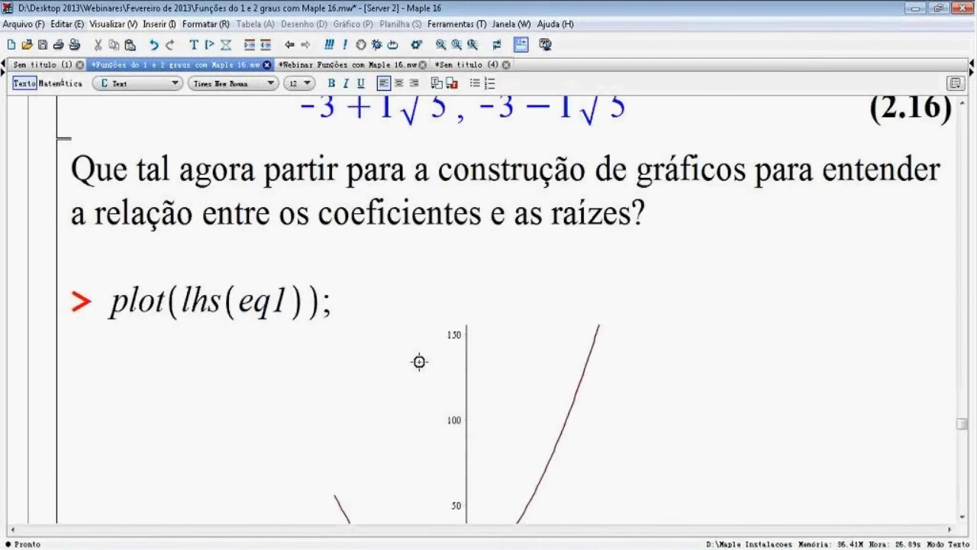
pyautogui.click(471, 290)
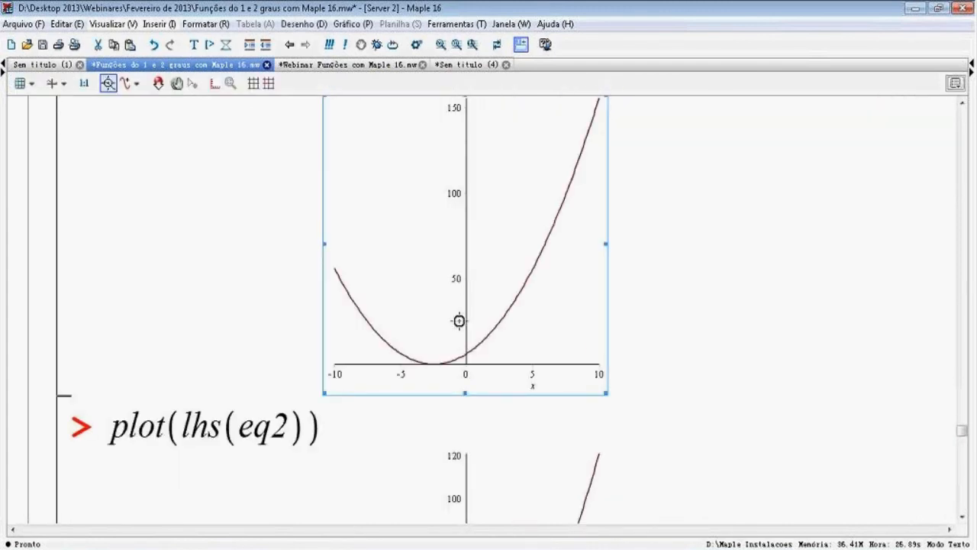
# - Examine where the graph of plot(lhs(eq1)) meets the x-axis
pyautogui.scroll(1, 459, 321)
pyautogui.scroll(2, 459, 321)
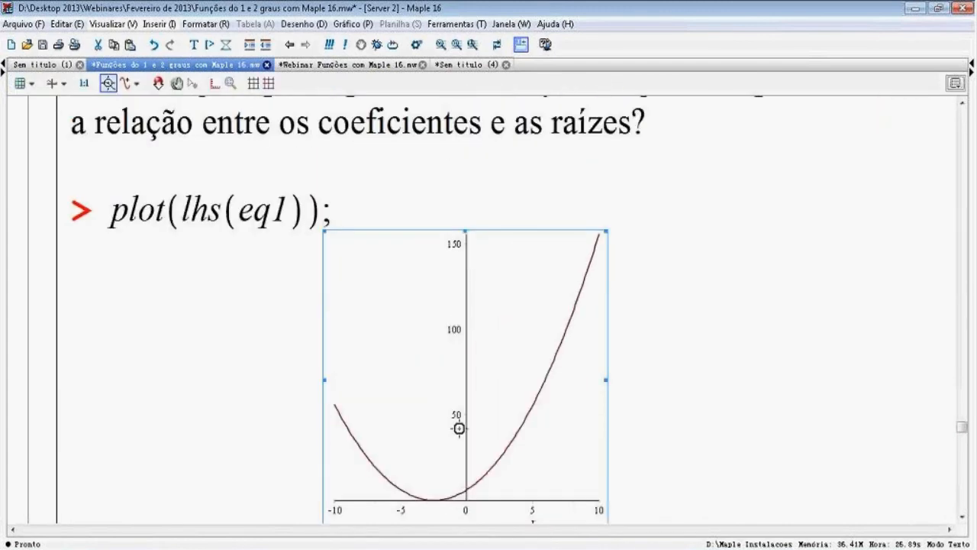
pyautogui.scroll(-2, 459, 429)
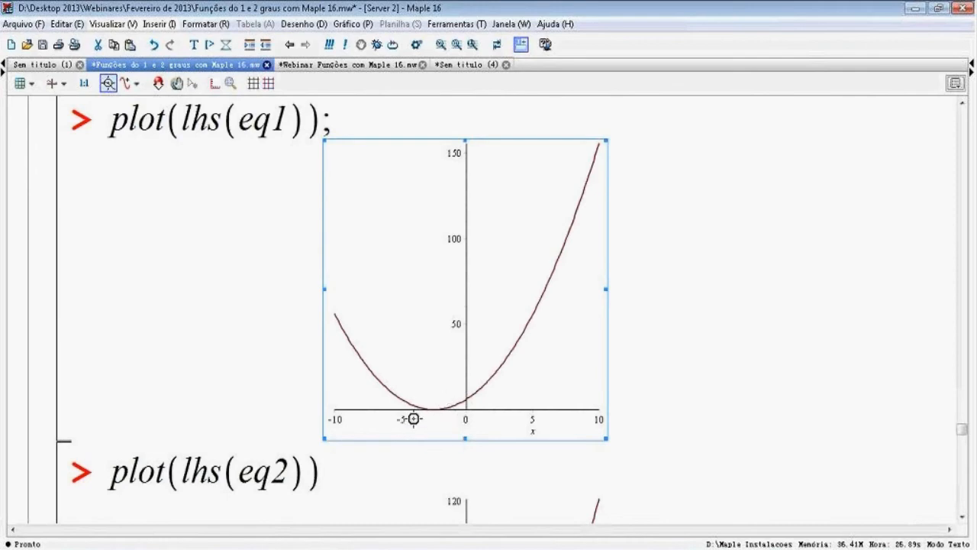
# - Enter the left-hand side of eq1, x^2 + 5x + 6, at the empty prompt below the animated plot in the Sem título (4) worksheet
pyautogui.scroll(4, 511, 416)
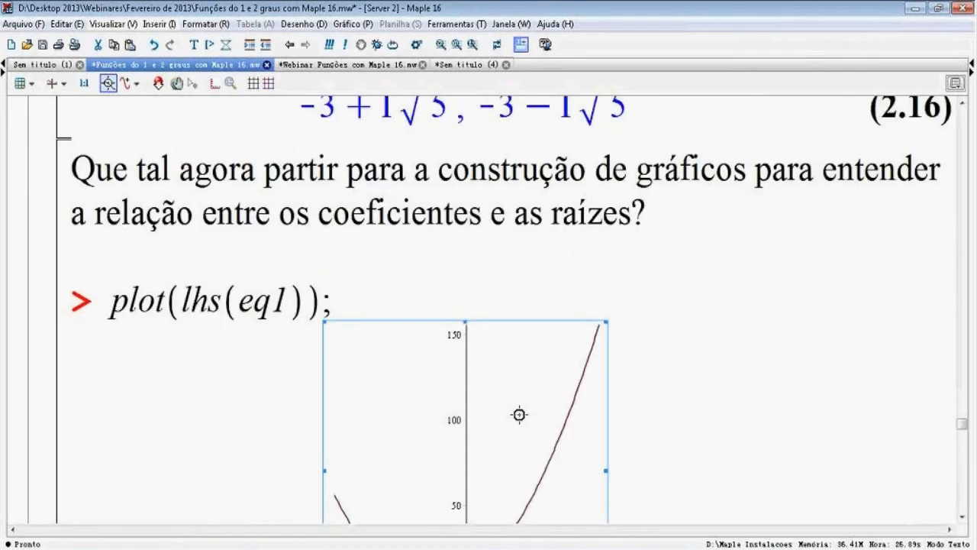
pyautogui.scroll(1, 520, 415)
pyautogui.scroll(10, 519, 414)
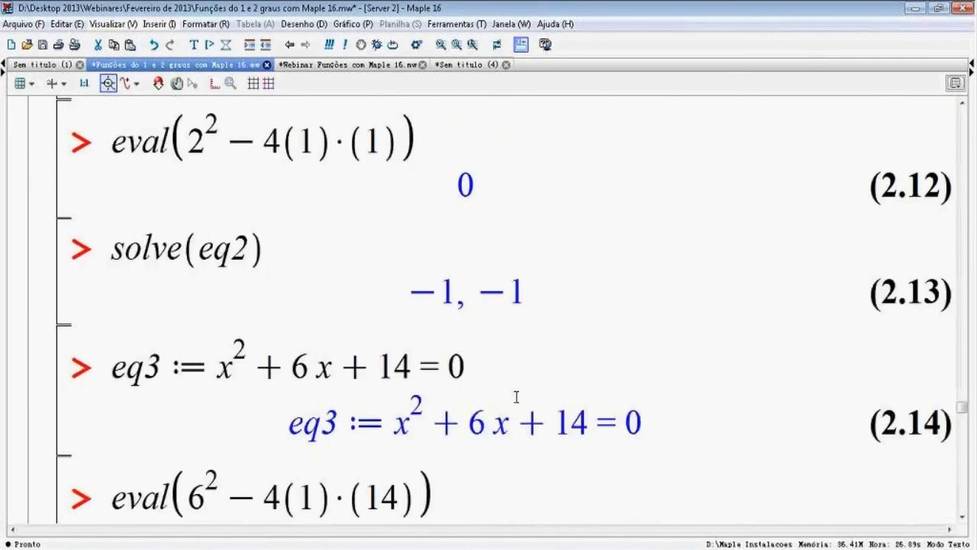
pyautogui.scroll(7, 517, 397)
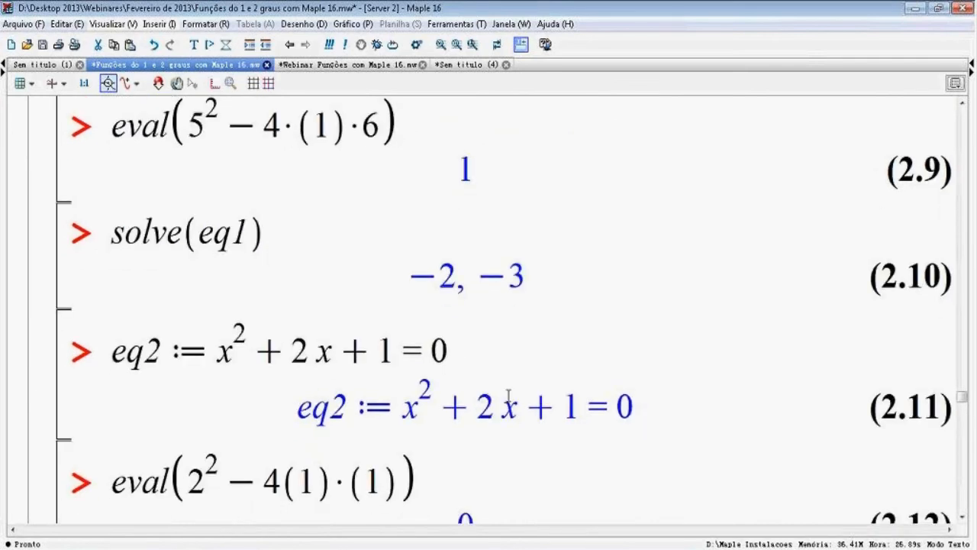
pyautogui.scroll(6, 507, 395)
pyautogui.moveTo(203, 290); pyautogui.dragTo(395, 291)
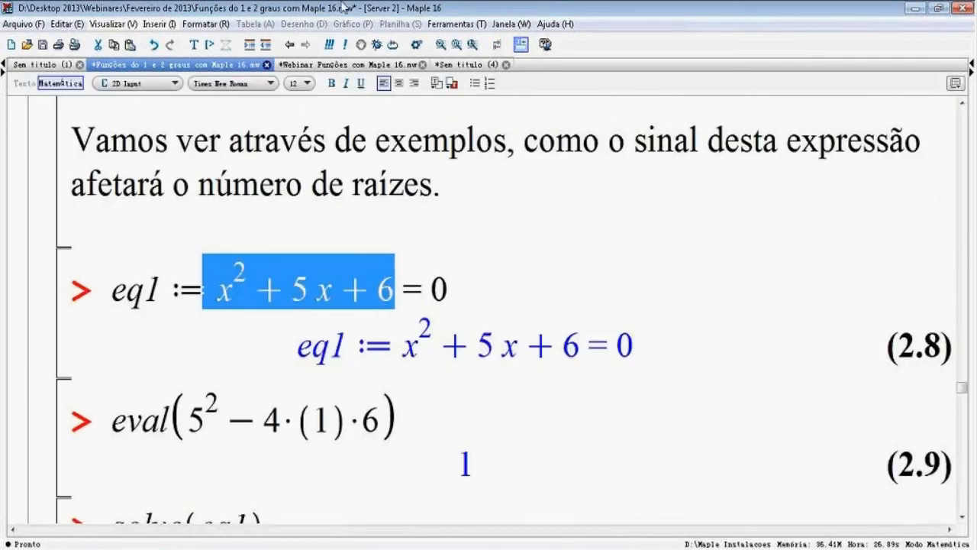
pyautogui.click(475, 66)
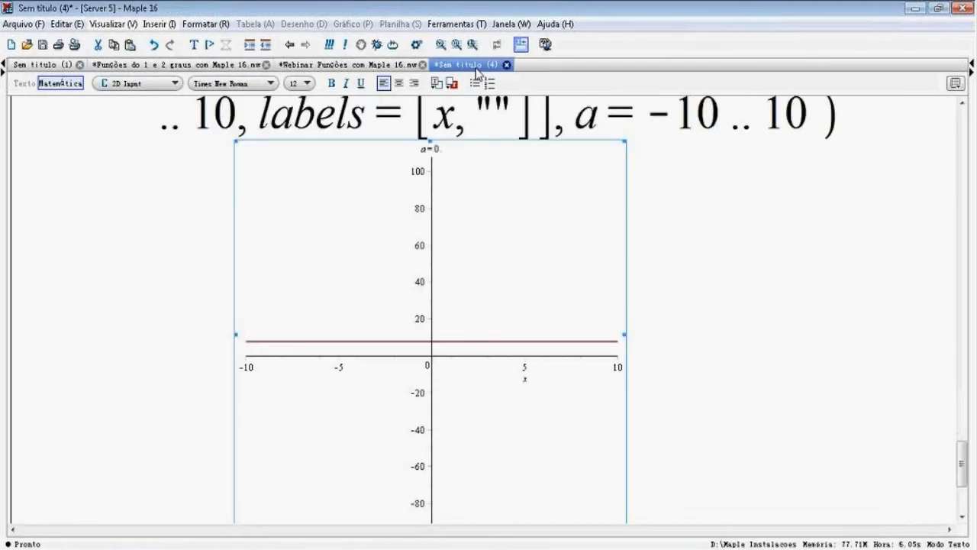
pyautogui.scroll(-1, 150, 498)
pyautogui.scroll(-4, 150, 498)
pyautogui.click(110, 360)
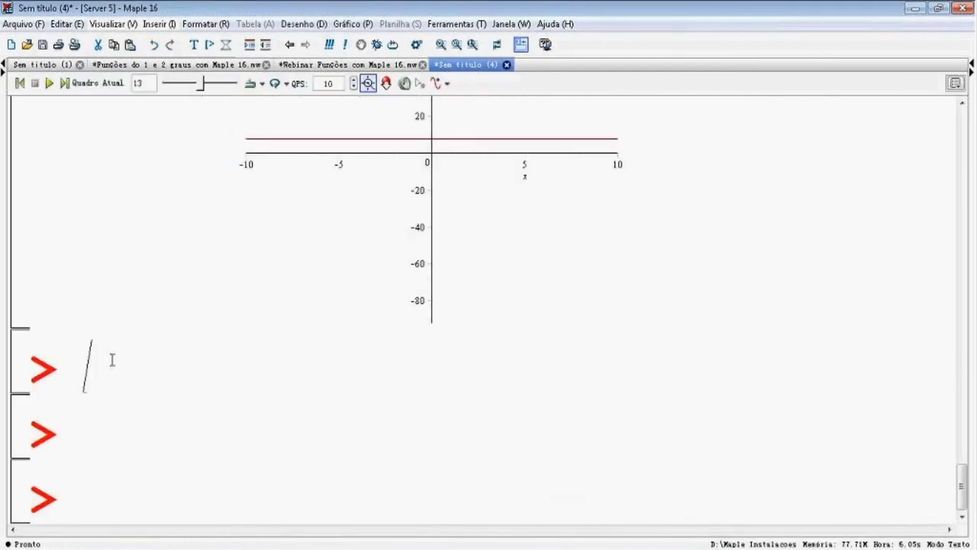
pyautogui.write('x^2+5*x+6')
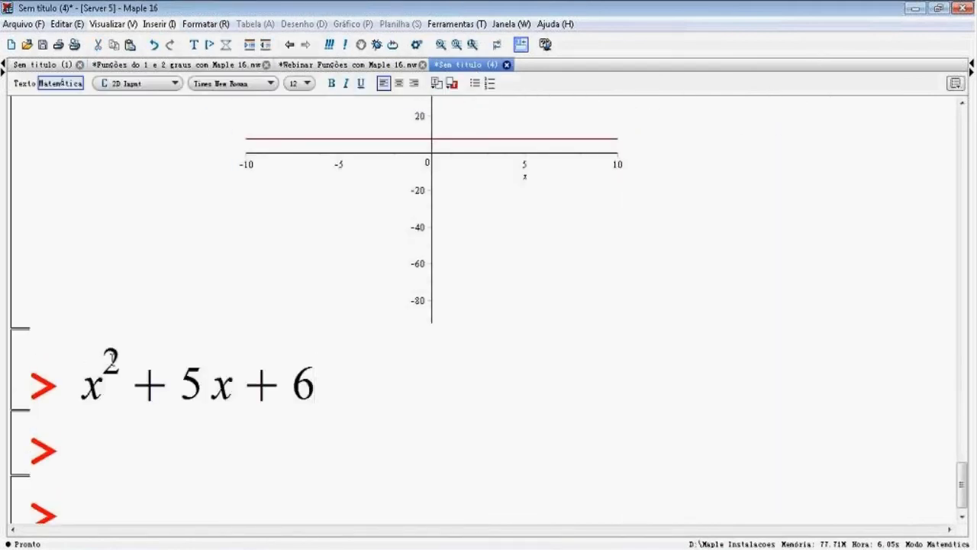
# - Plot x^2 + 5x + 6 as a 2-D plot with the Plot Builder, using an x range from -5 to 0
pyautogui.rightClick(313, 372)
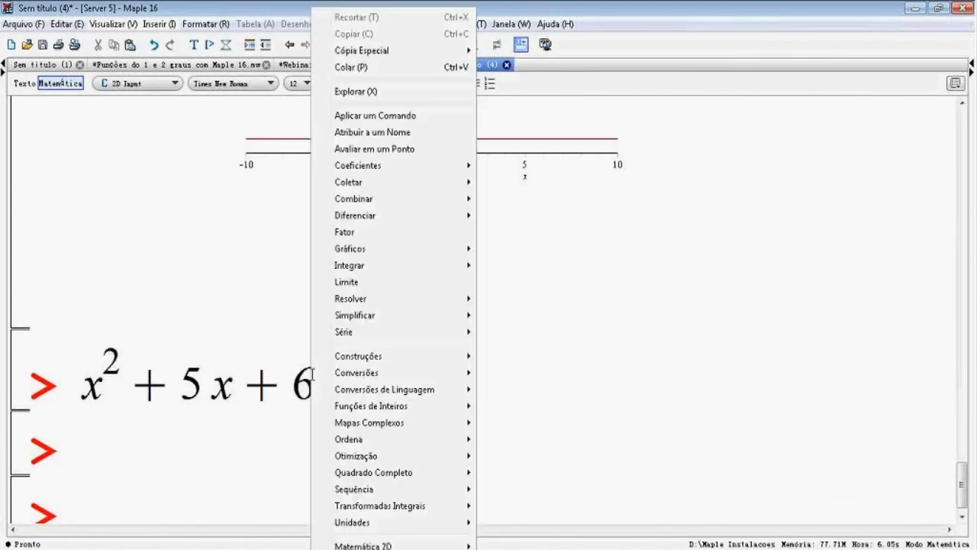
pyautogui.moveTo(407, 273)
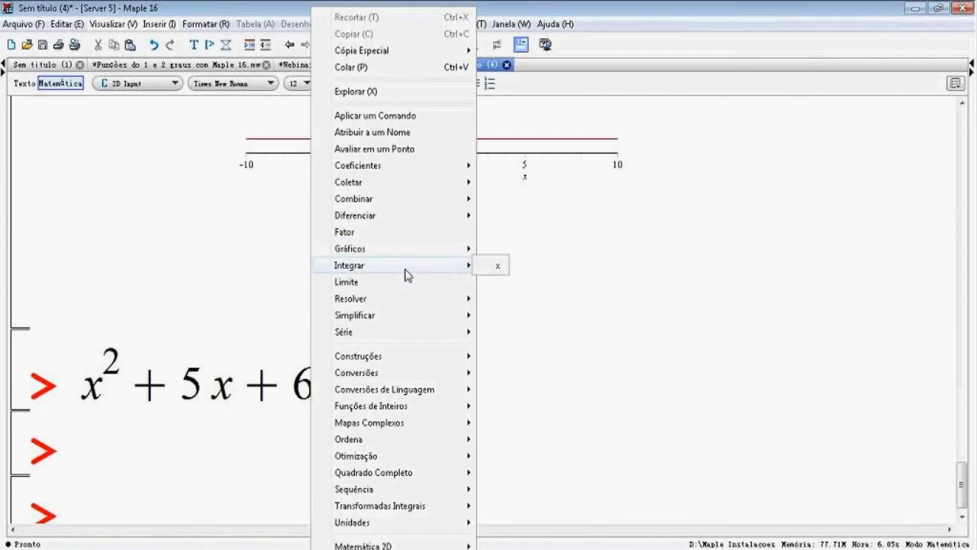
pyautogui.moveTo(410, 249)
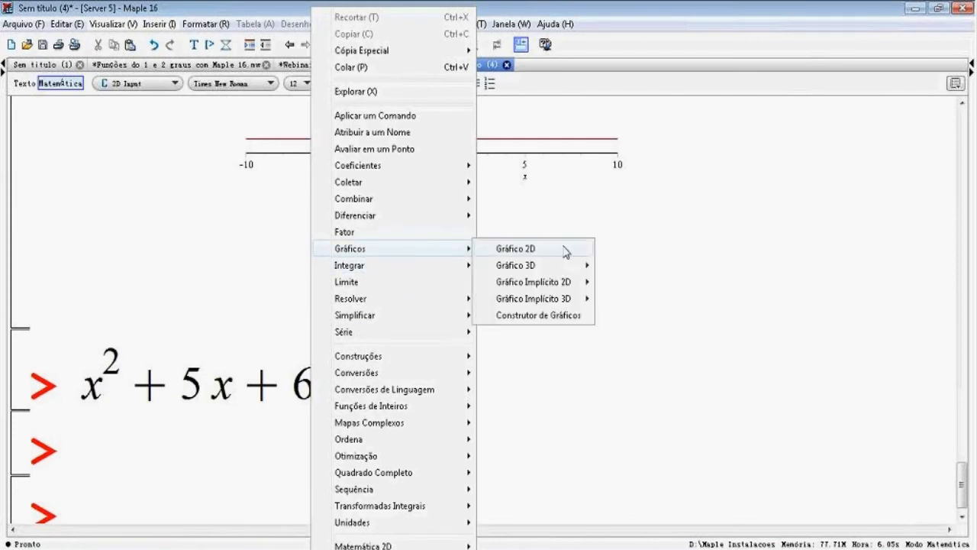
pyautogui.click(563, 317)
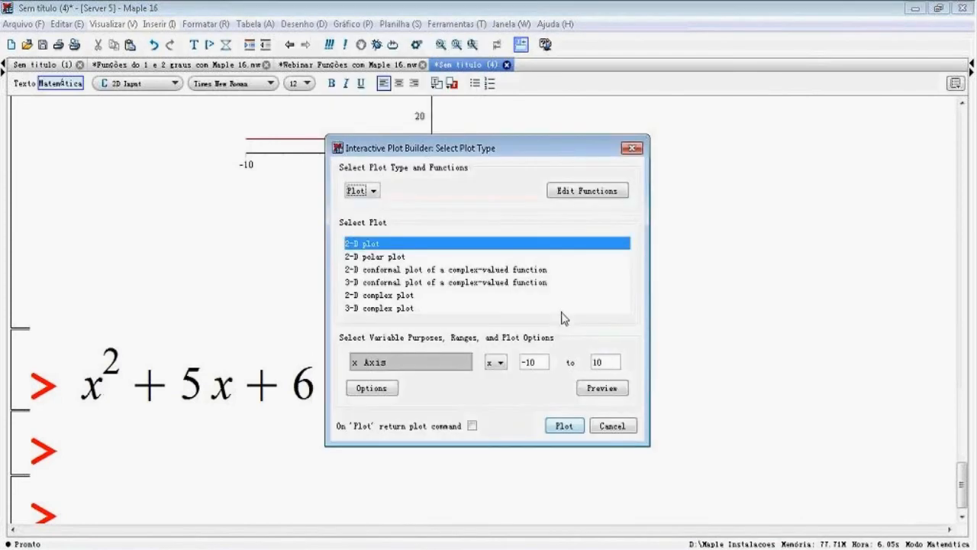
pyautogui.doubleClick(545, 362)
pyautogui.write('-5')
pyautogui.doubleClick(612, 361)
pyautogui.write('0')
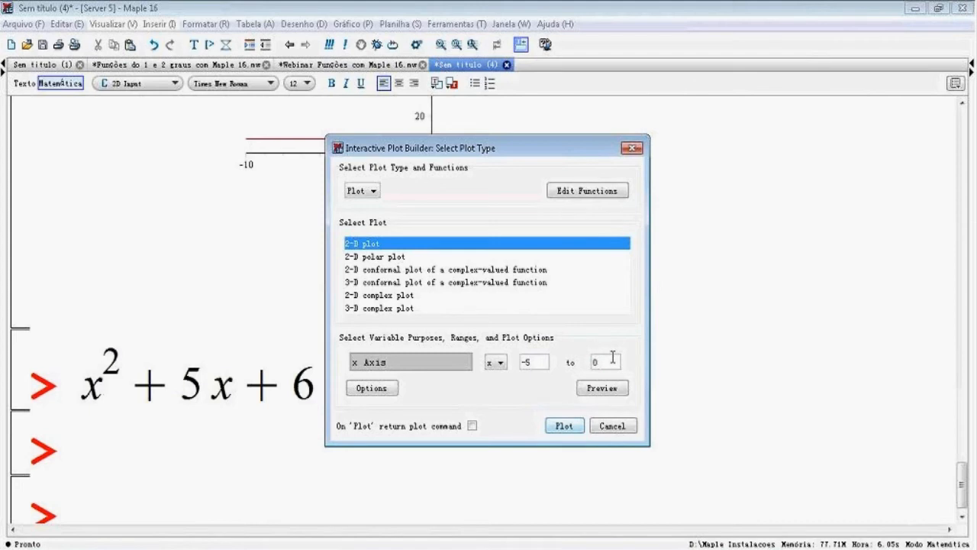
pyautogui.click(563, 427)
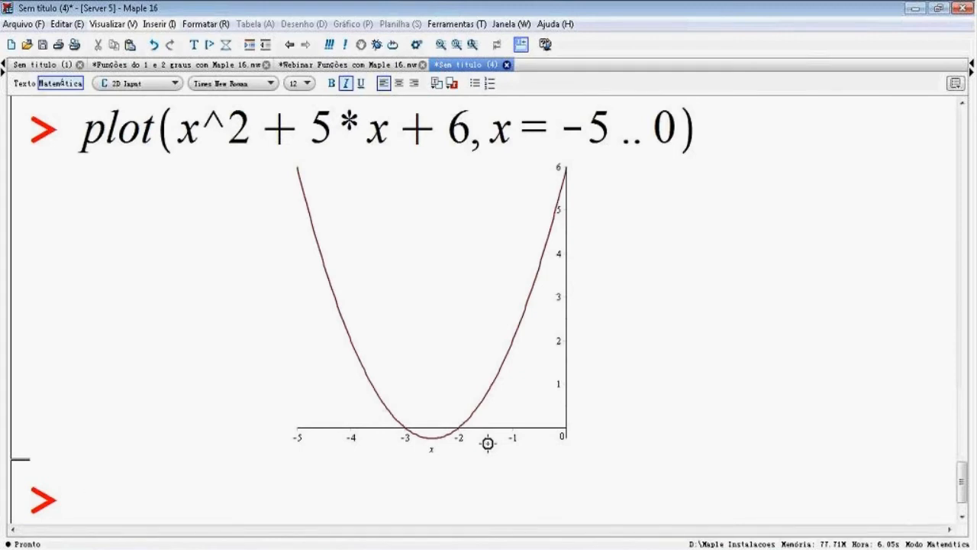
# - Return to the Funções do 1 e 2 graus worksheet and review the discriminants and solved roots of eq1 and eq2
pyautogui.click(186, 67)
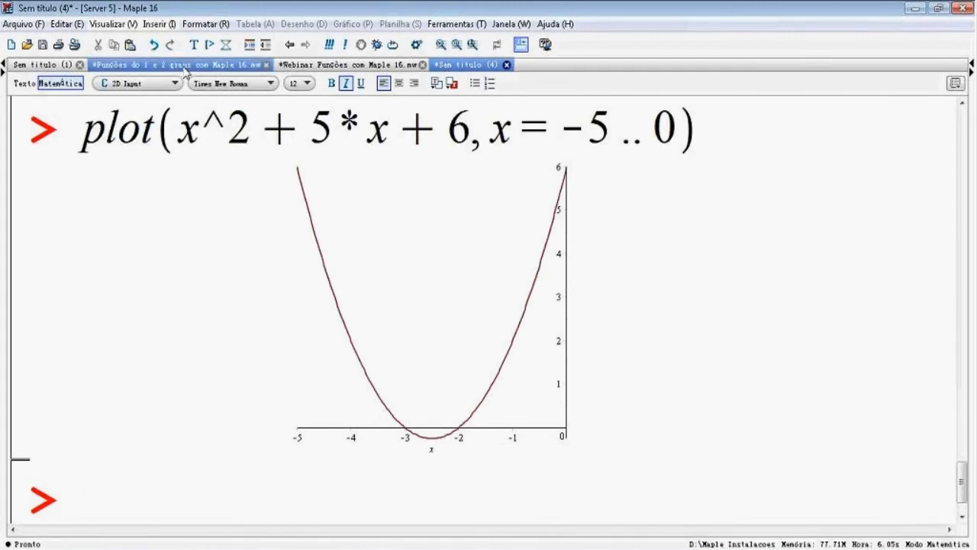
pyautogui.doubleClick(412, 348)
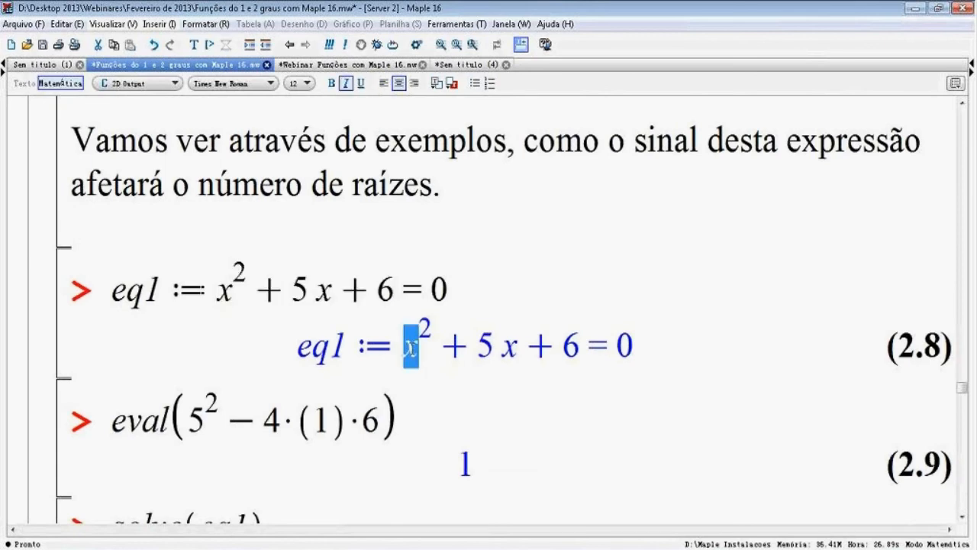
pyautogui.scroll(-1, 413, 348)
pyautogui.scroll(-5, 450, 305)
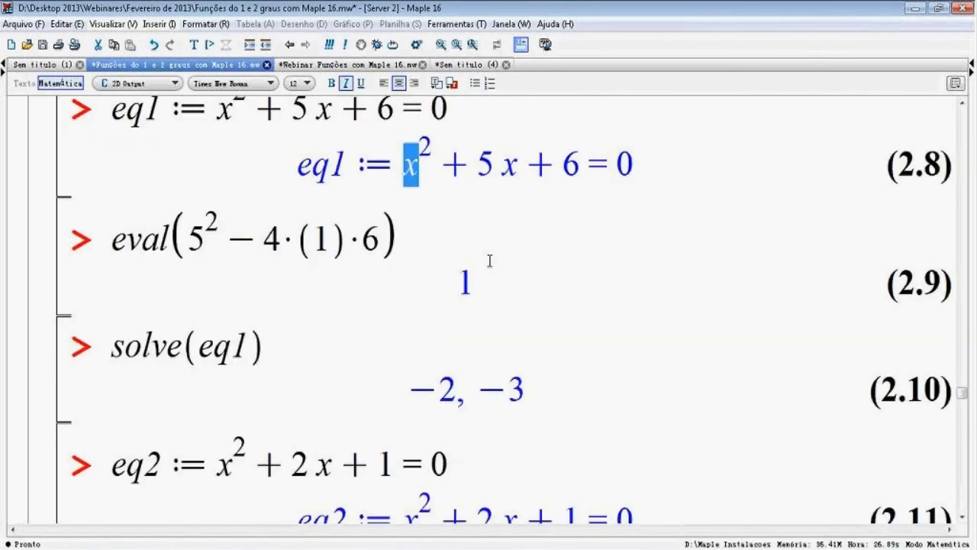
pyautogui.scroll(-4, 474, 214)
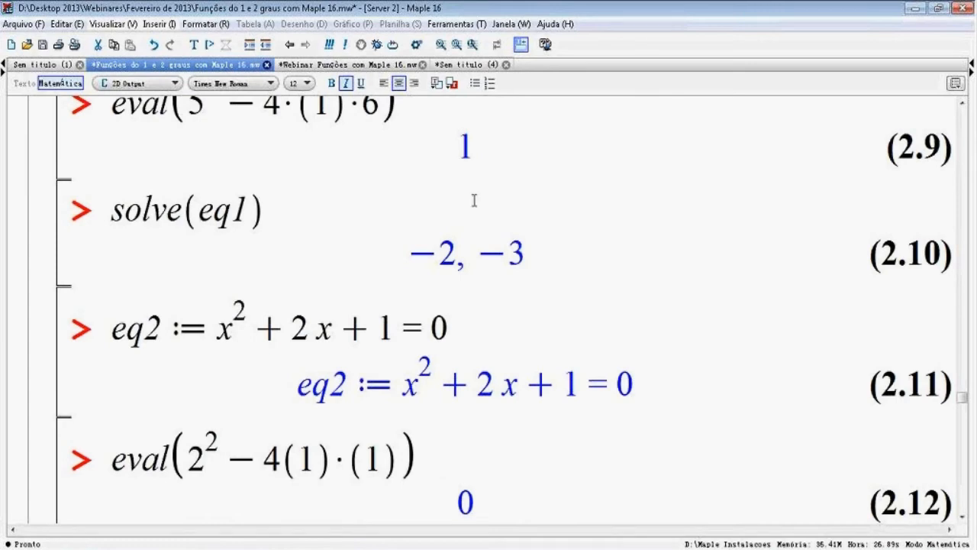
pyautogui.scroll(-1, 474, 201)
pyautogui.scroll(-5, 479, 200)
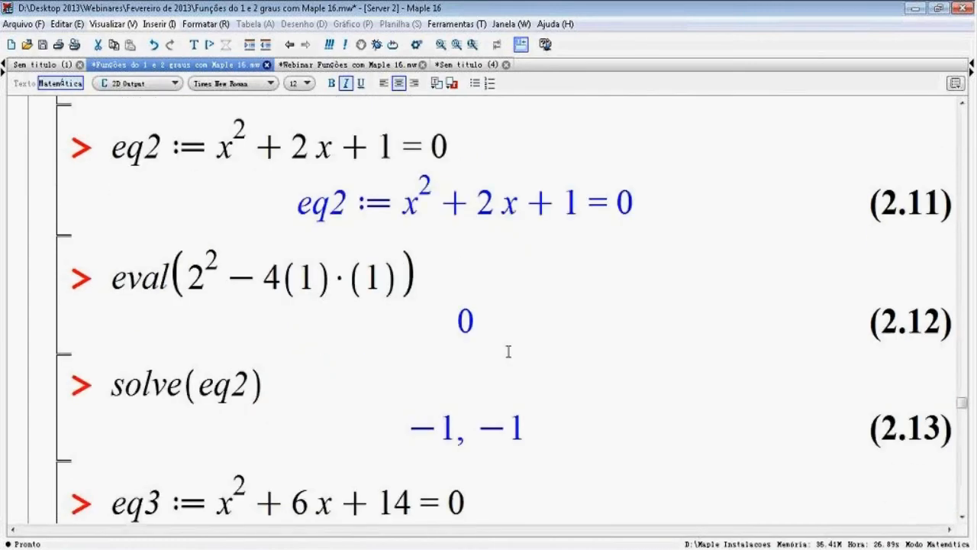
pyautogui.scroll(-1, 509, 353)
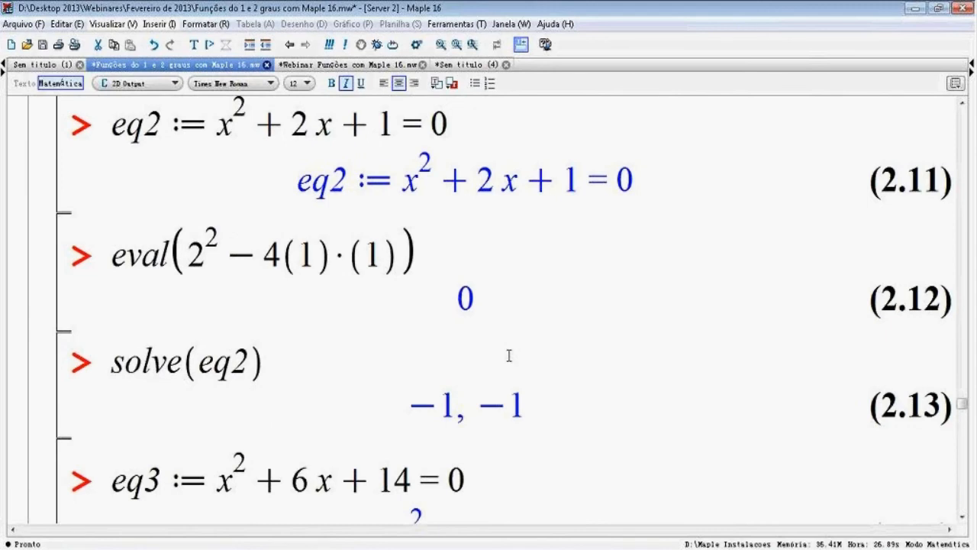
# - Examine the graph of plot(lhs(eq2)) against the eq1 graph and the solved roots of eq2
pyautogui.scroll(-5, 509, 355)
pyautogui.scroll(-15, 451, 380)
pyautogui.scroll(-20, 456, 299)
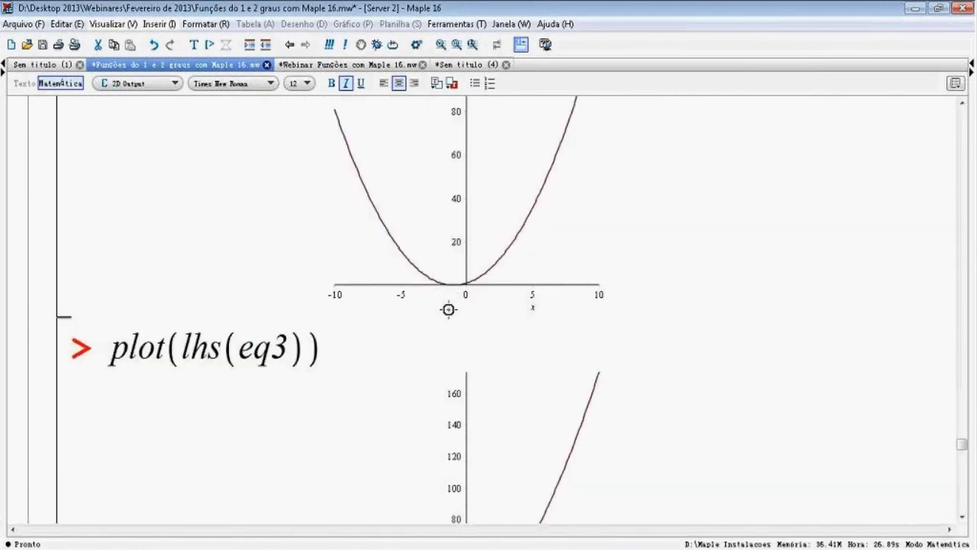
pyautogui.scroll(2, 443, 290)
pyautogui.scroll(5, 448, 293)
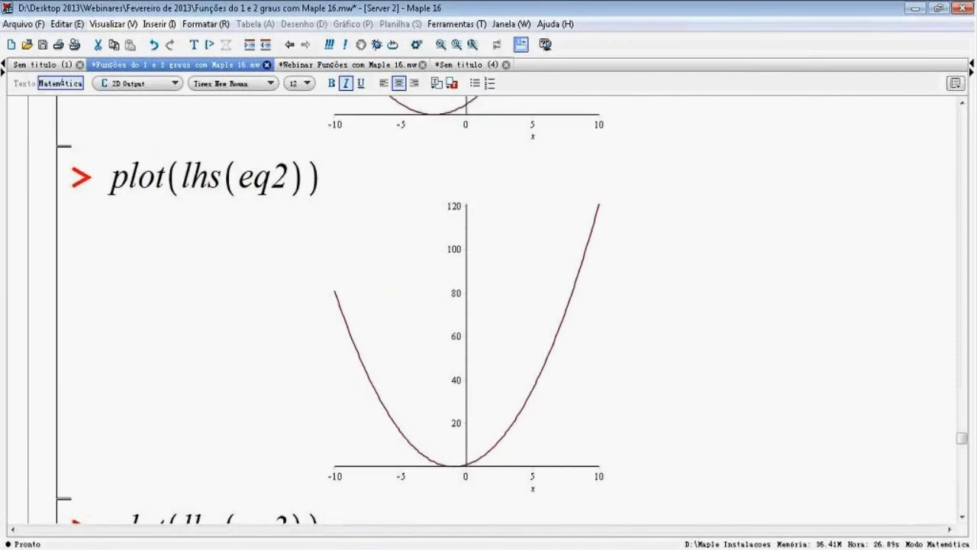
pyautogui.scroll(6, 449, 292)
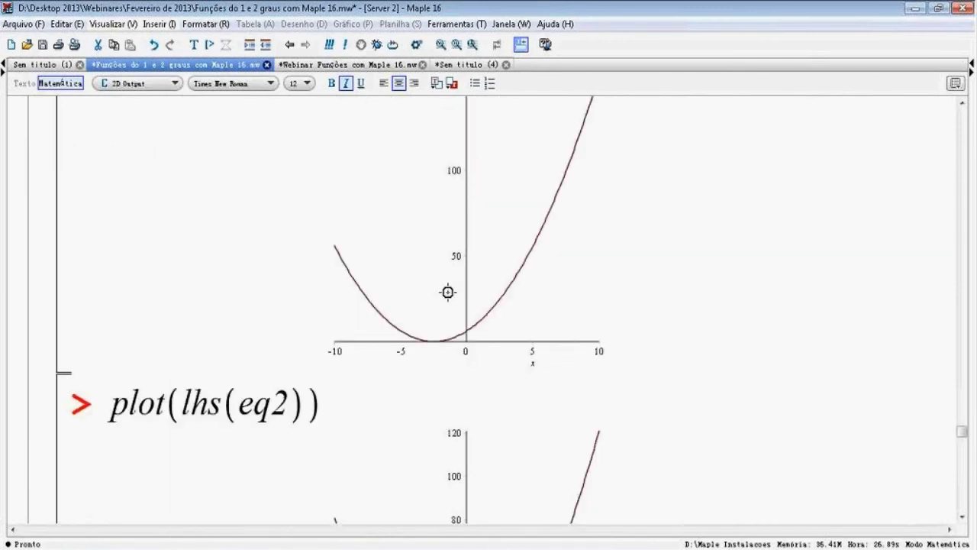
pyautogui.scroll(10, 448, 293)
pyautogui.scroll(7, 431, 267)
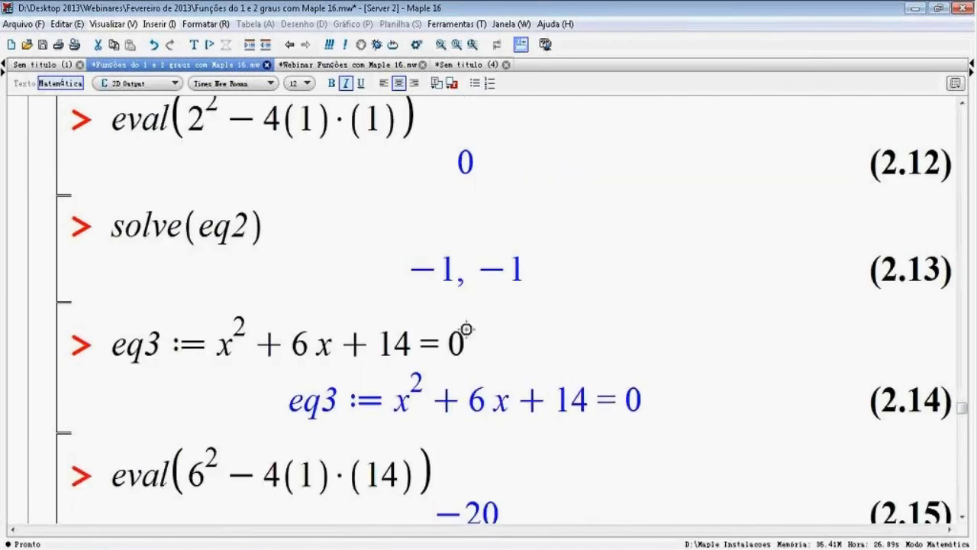
# - Enlarge the graph produced by plot(lhs(eq3))
pyautogui.scroll(-15, 466, 329)
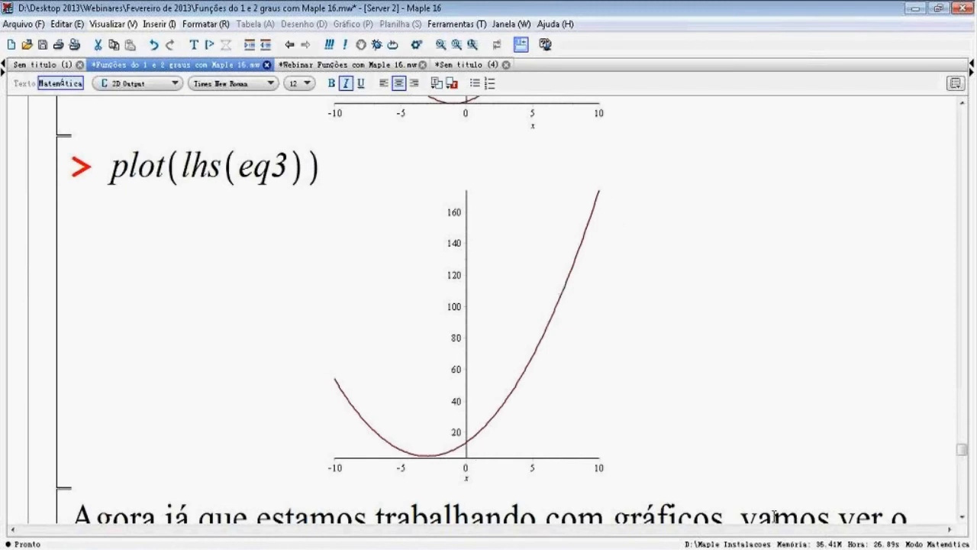
pyautogui.click(454, 354)
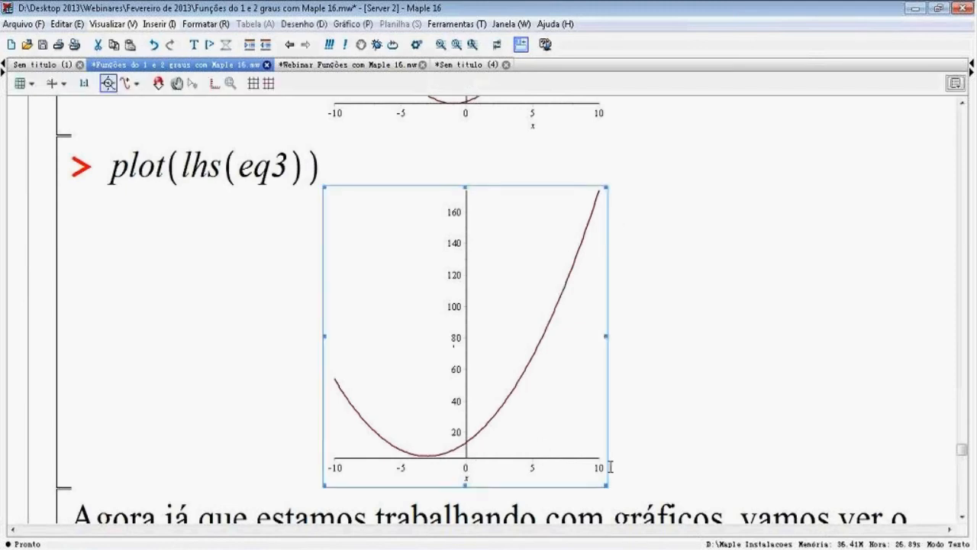
pyautogui.moveTo(607, 487); pyautogui.dragTo(646, 538)
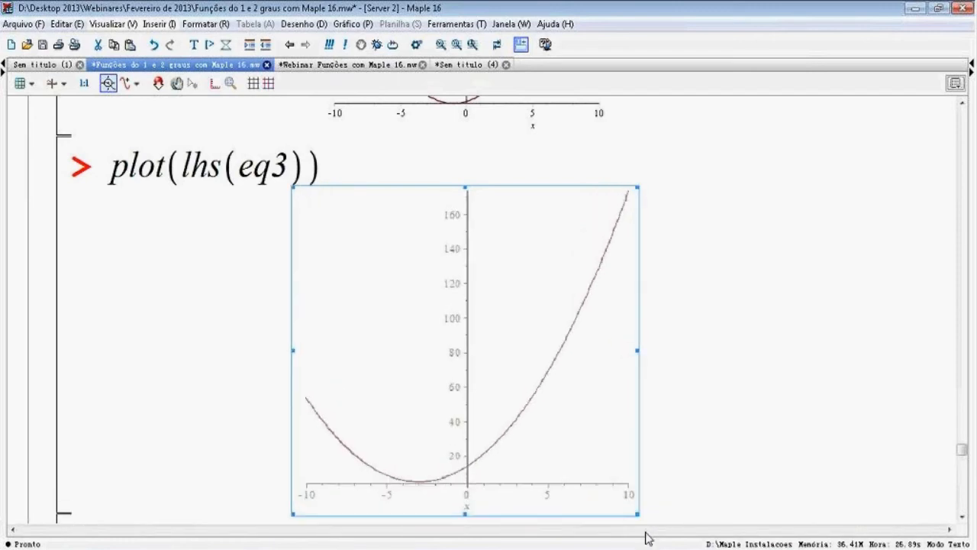
# - Pan and scale the eq3 graph to show its vertex above the x-axis, with x from about -6 to 1
pyautogui.scroll(-5, 600, 185)
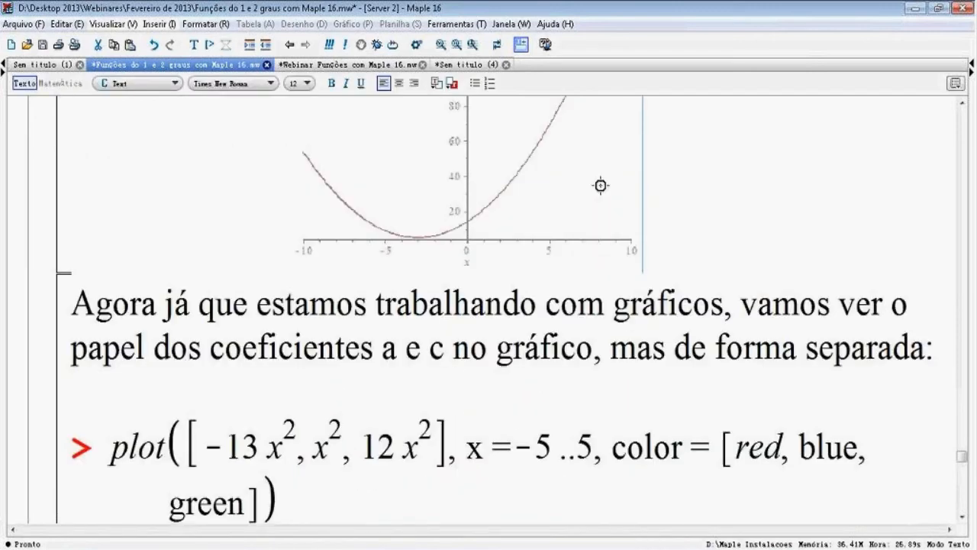
pyautogui.moveTo(600, 186); pyautogui.dragTo(136, 92)
pyautogui.click(500, 181)
pyautogui.moveTo(500, 181); pyautogui.dragTo(513, 82)
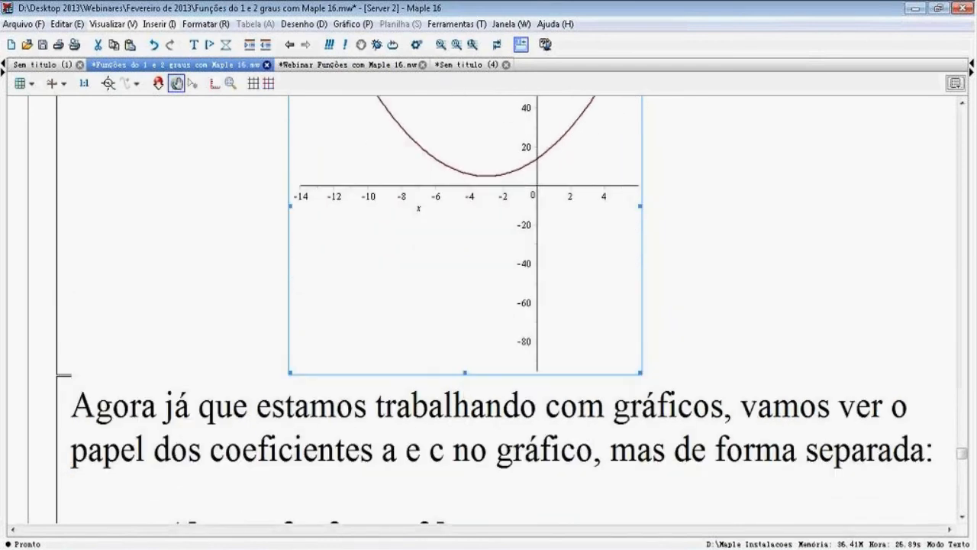
pyautogui.moveTo(515, 386); pyautogui.dragTo(488, 91)
pyautogui.moveTo(489, 527); pyautogui.dragTo(488, 544)
pyautogui.scroll(-3, 779, 295)
pyautogui.scroll(2, 237, 157)
pyautogui.click(158, 84)
pyautogui.moveTo(421, 436); pyautogui.dragTo(421, 450)
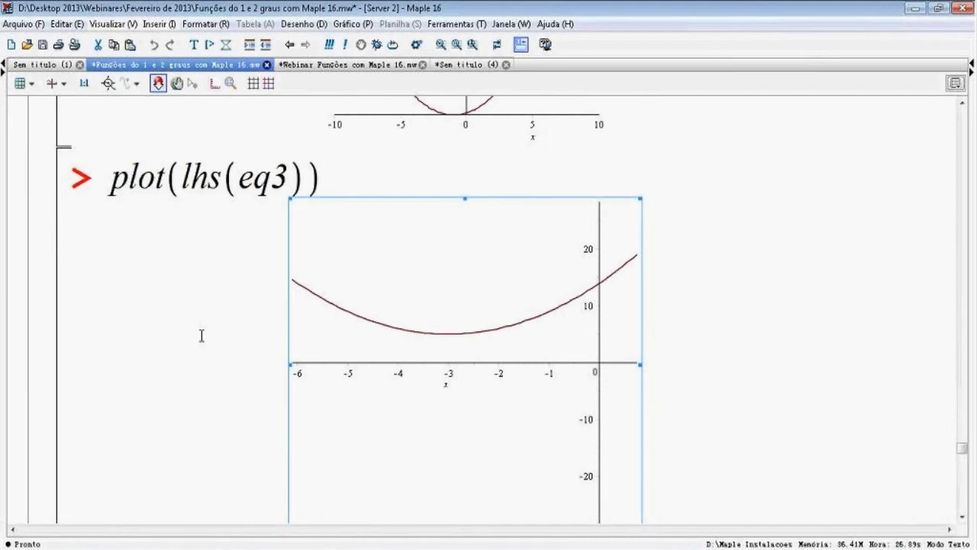
# - Compare the eq3 graph with the eq2 graph and with the discriminant and solved roots of eq3
pyautogui.scroll(-5, 202, 336)
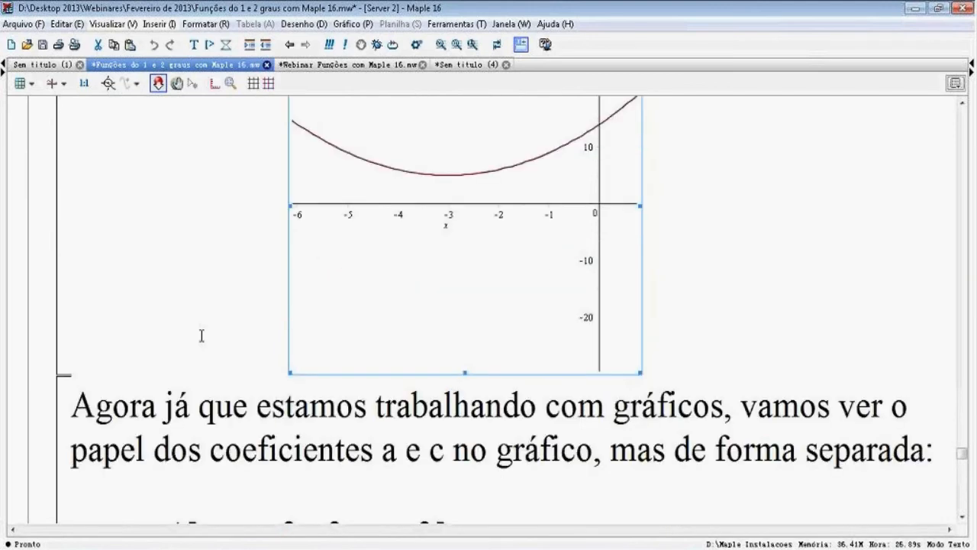
pyautogui.scroll(-1, 201, 336)
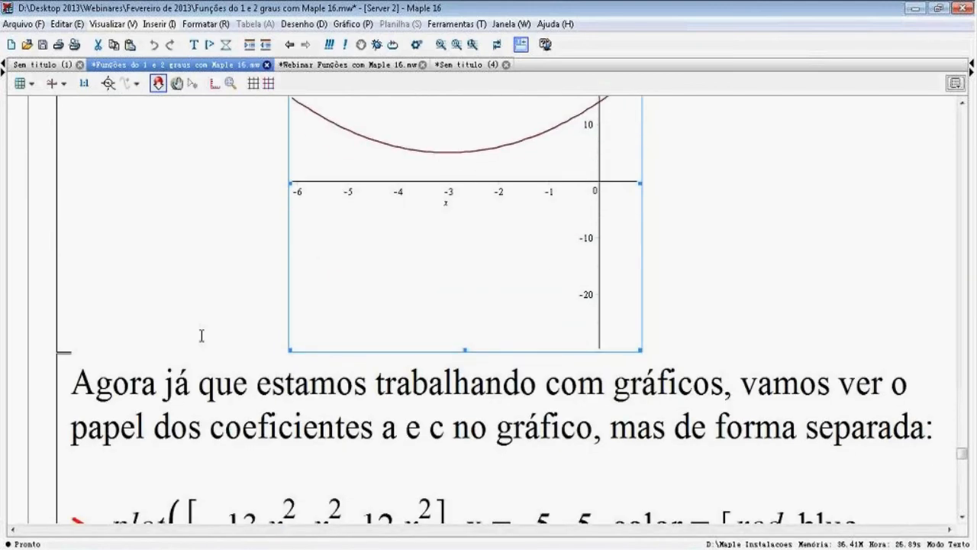
pyautogui.scroll(10, 201, 336)
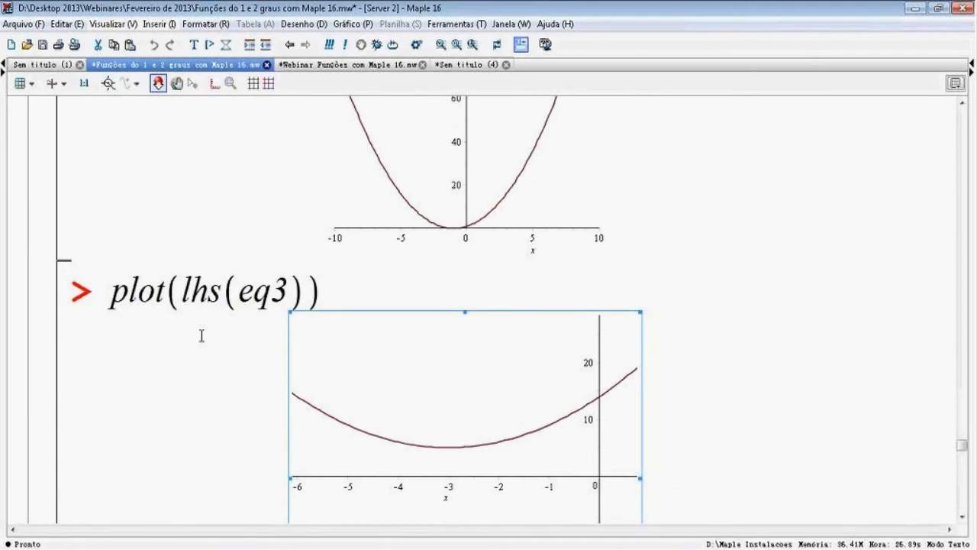
pyautogui.scroll(17, 201, 336)
pyautogui.scroll(20, 201, 336)
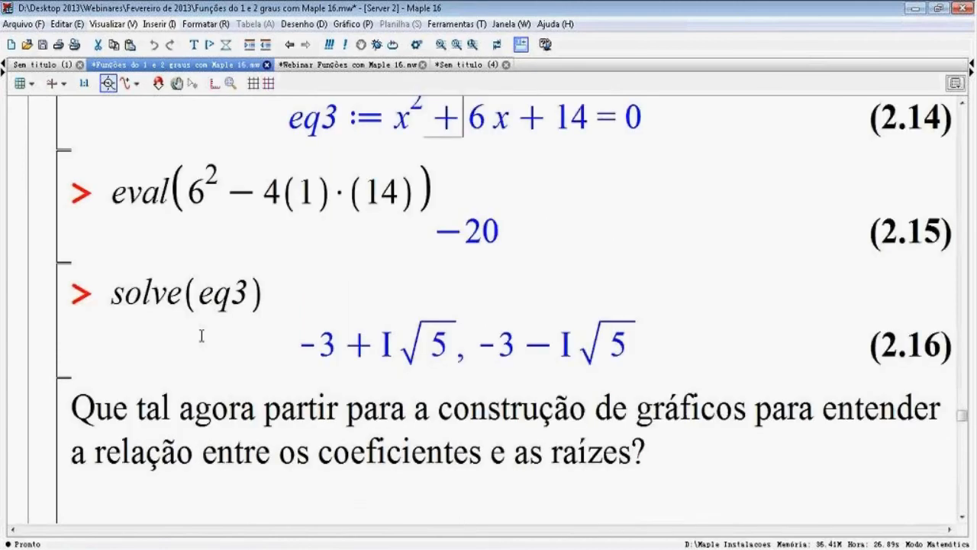
# - Look back through the worked examples and earlier plots, then read the introduction to coefficients a and c below the eq3 graph
pyautogui.scroll(15, 201, 336)
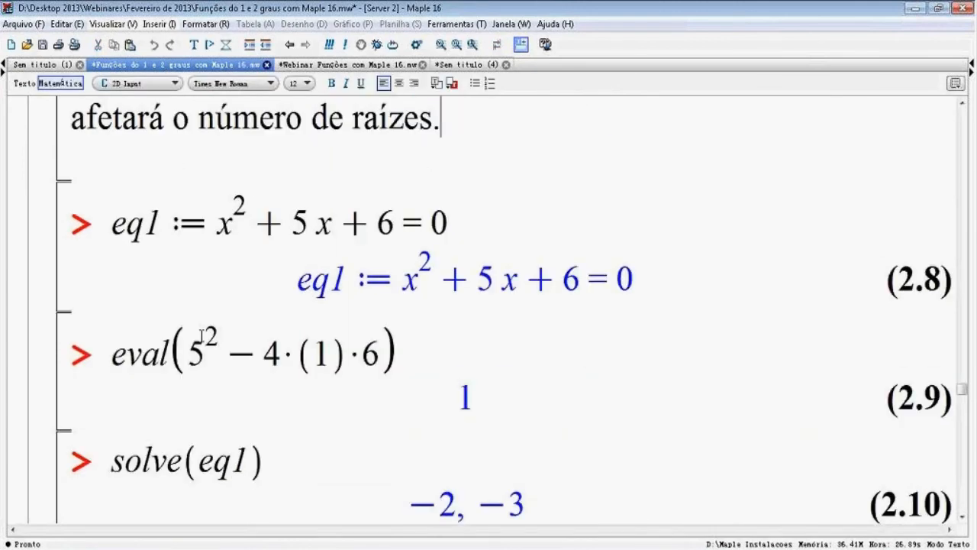
pyautogui.scroll(10, 201, 336)
pyautogui.scroll(10, 202, 336)
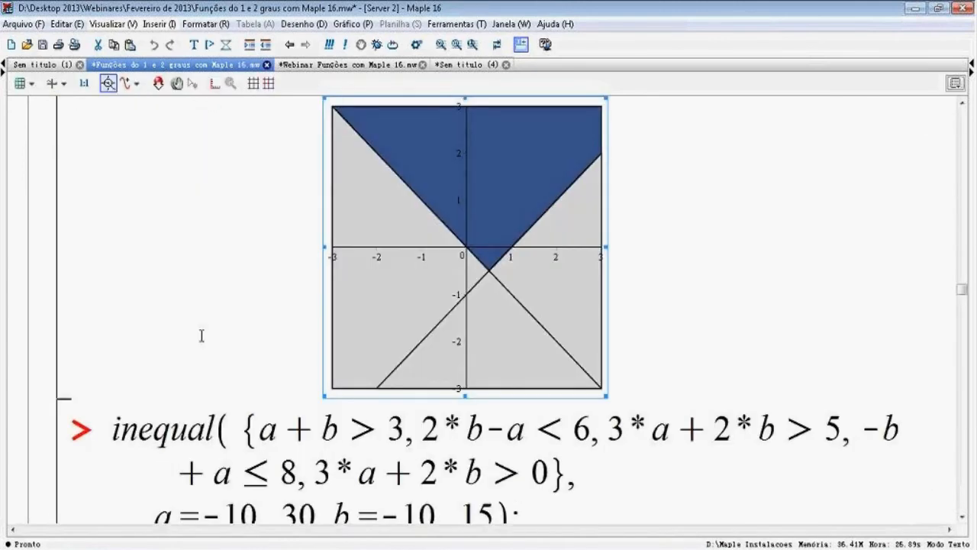
pyautogui.scroll(10, 202, 336)
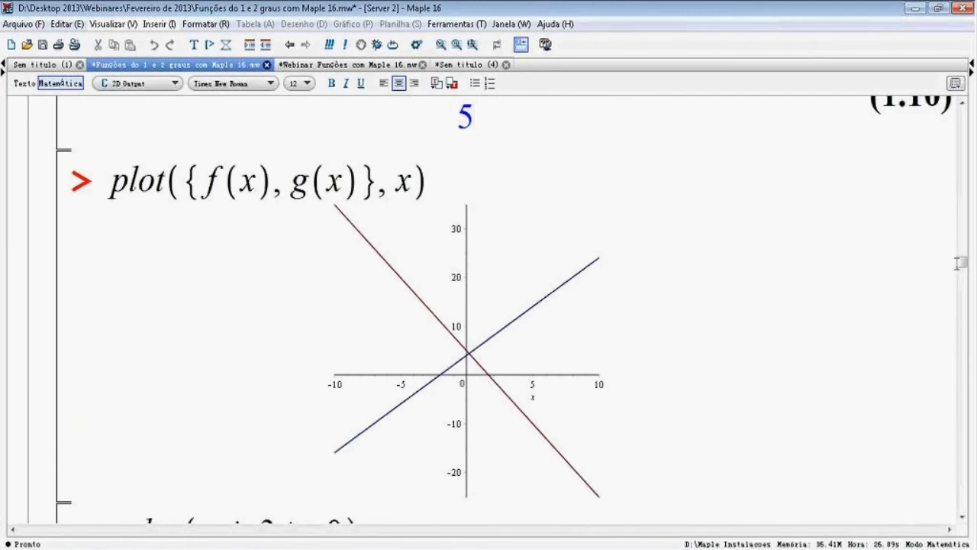
pyautogui.moveTo(962, 262); pyautogui.dragTo(963, 462)
pyautogui.scroll(4, 419, 210)
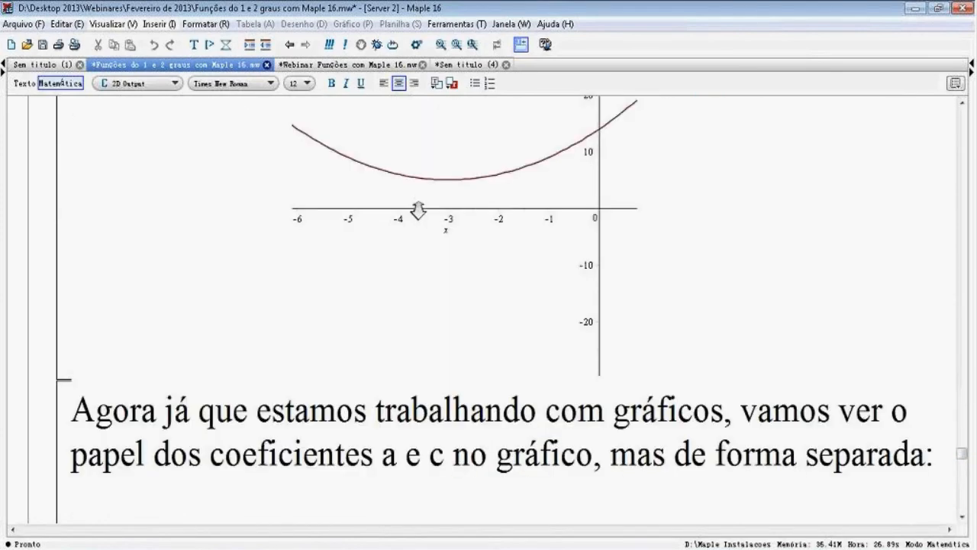
pyautogui.scroll(-1, 433, 326)
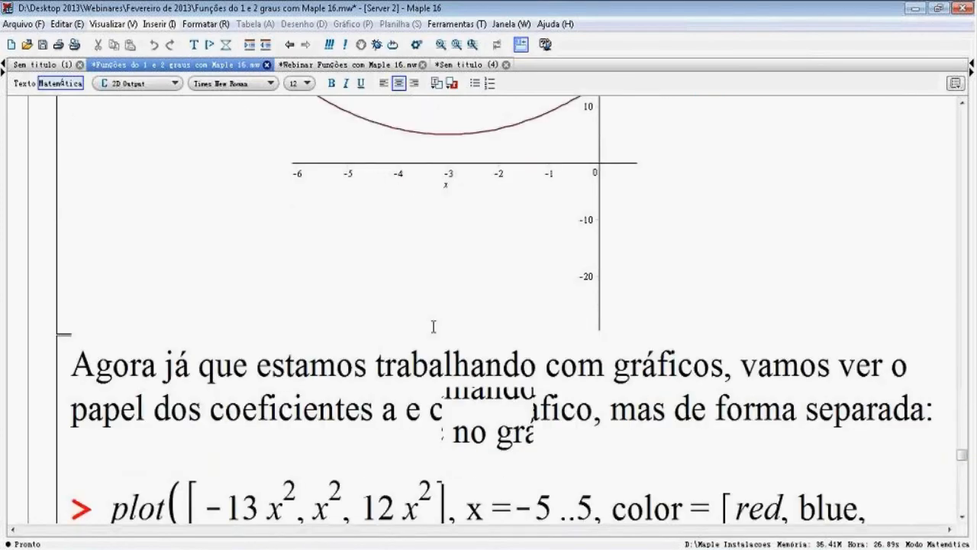
pyautogui.scroll(-2, 433, 326)
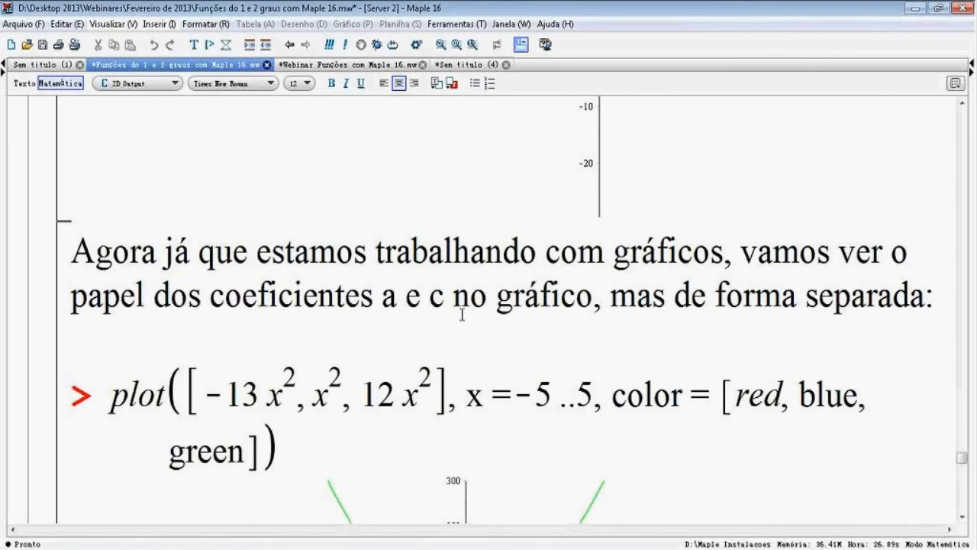
pyautogui.scroll(3, 462, 315)
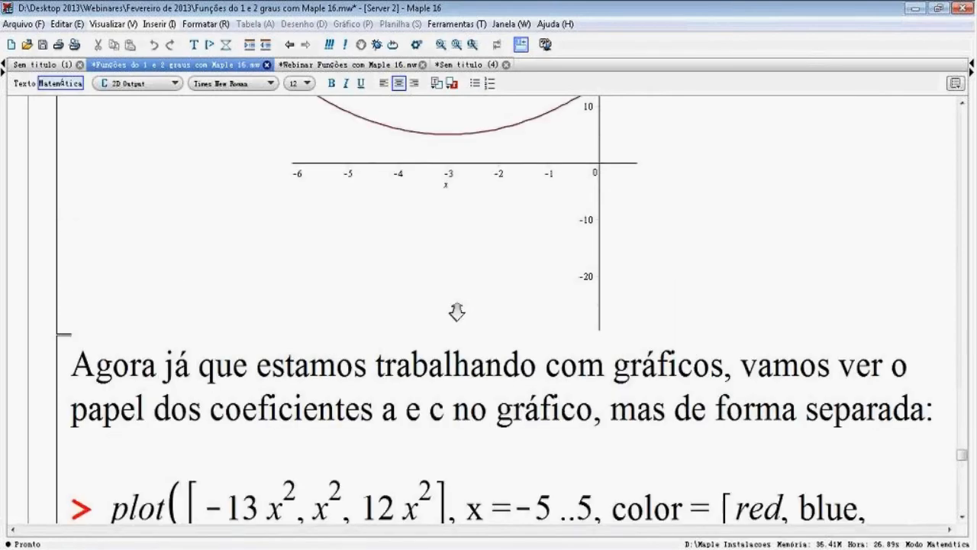
# - Review the general solution of a·x^2 + b·x + c and the two root formulas that follow it
pyautogui.scroll(4, 457, 311)
pyautogui.click(171, 216)
pyautogui.scroll(10, 171, 216)
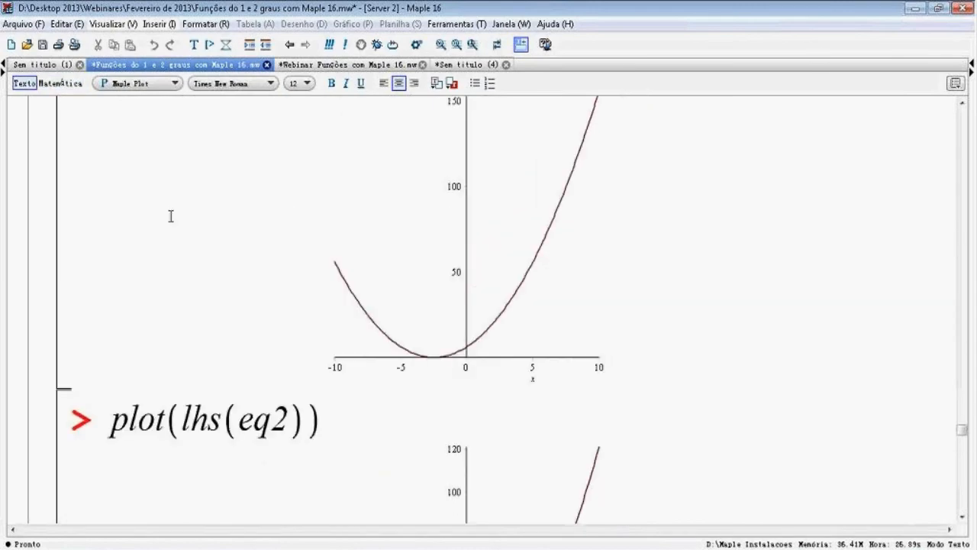
pyautogui.scroll(5, 171, 216)
pyautogui.scroll(8, 171, 216)
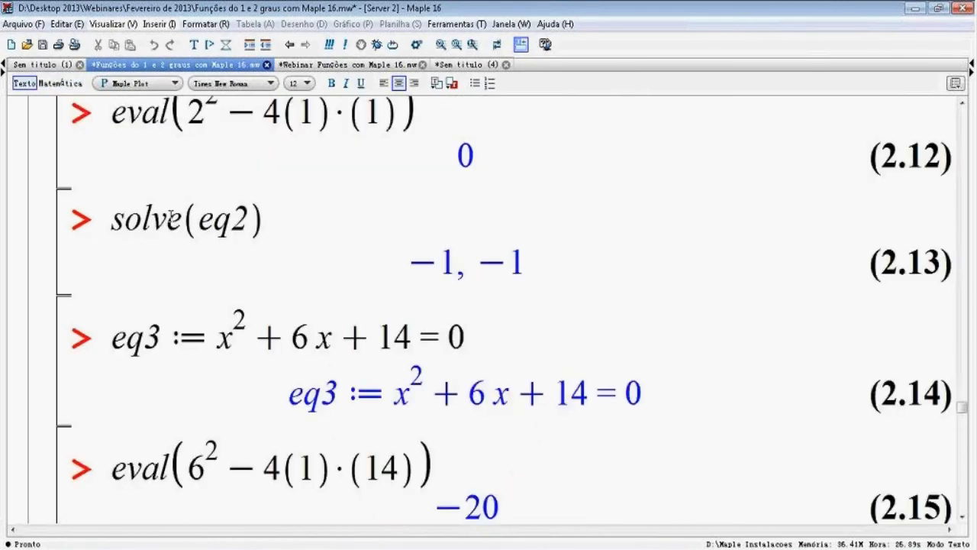
pyautogui.scroll(5, 171, 216)
pyautogui.scroll(10, 172, 216)
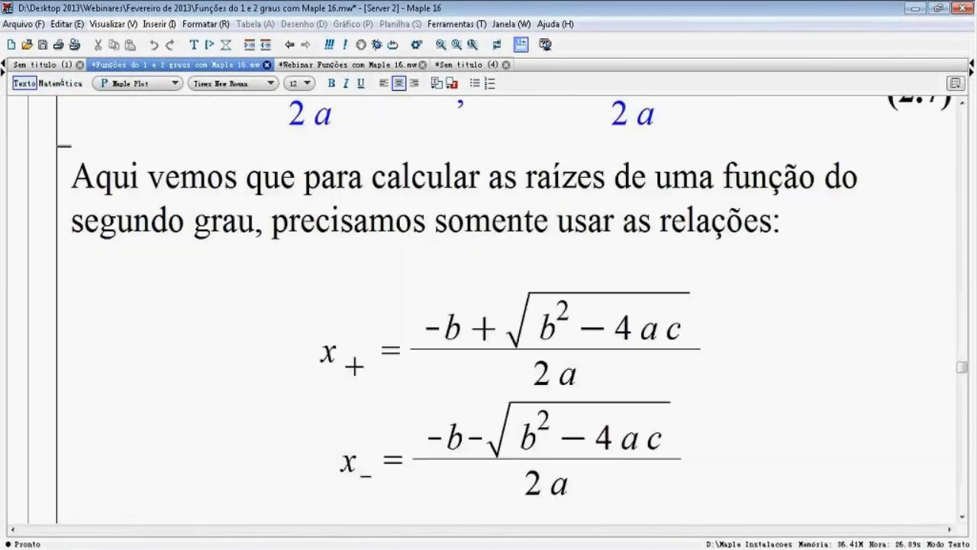
pyautogui.scroll(10, 174, 215)
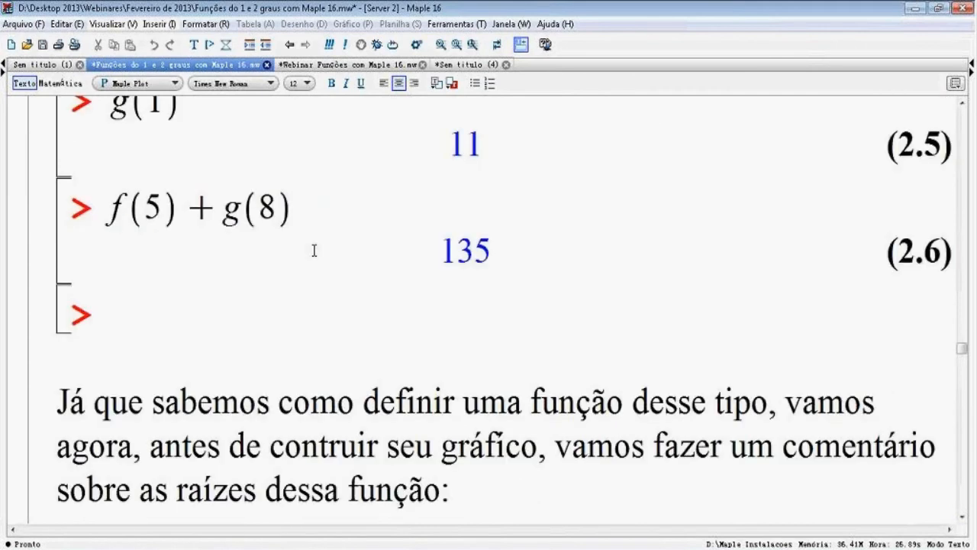
pyautogui.scroll(-9, 313, 251)
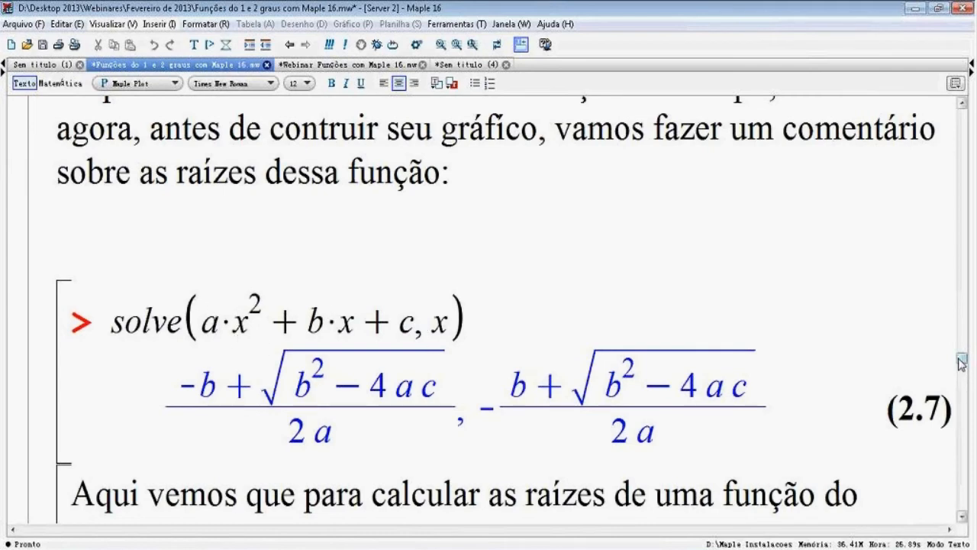
pyautogui.moveTo(961, 364); pyautogui.dragTo(963, 385)
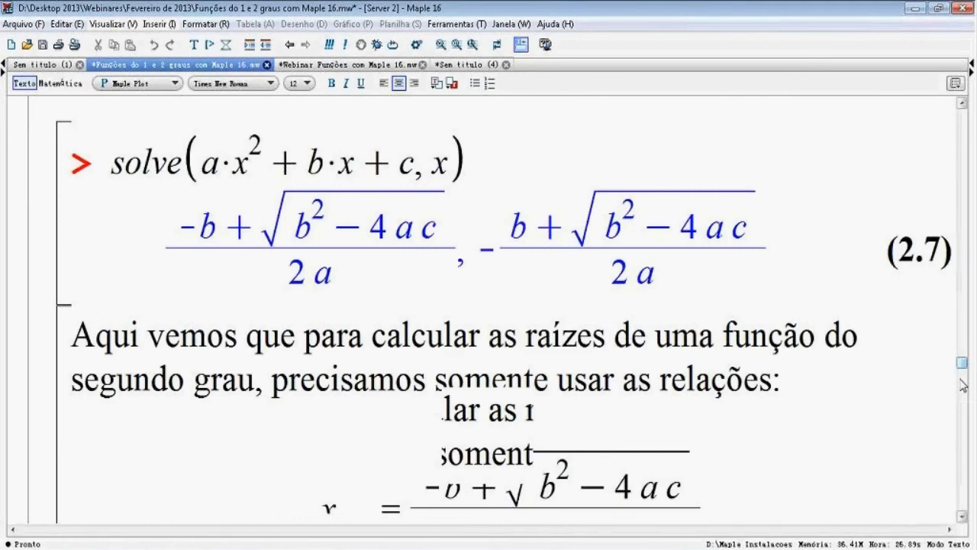
# - Examine the plot of -13x^2, x^2 and 12x^2 over x = -5..5 for the effect of coefficient a
pyautogui.scroll(-15, 585, 343)
pyautogui.scroll(-15, 583, 351)
pyautogui.scroll(-4, 561, 330)
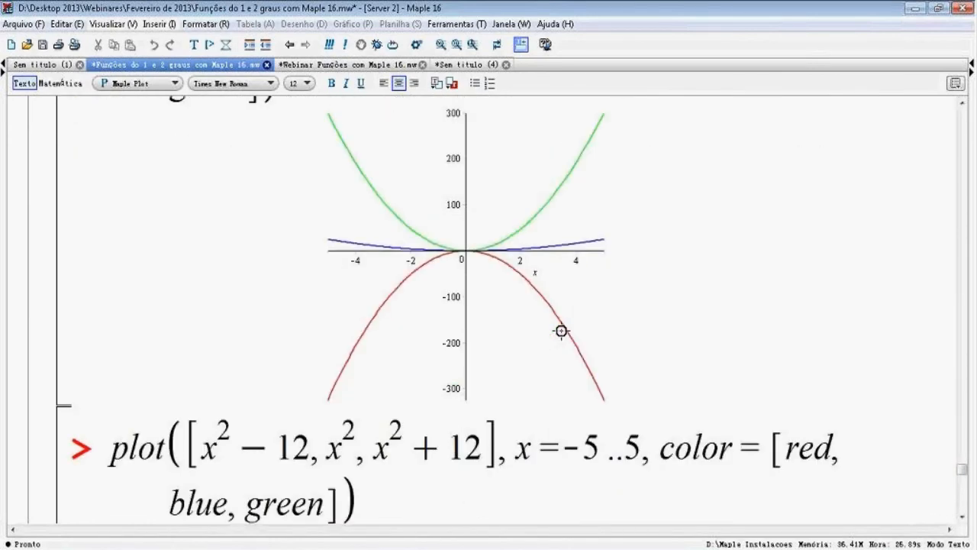
pyautogui.scroll(3, 237, 156)
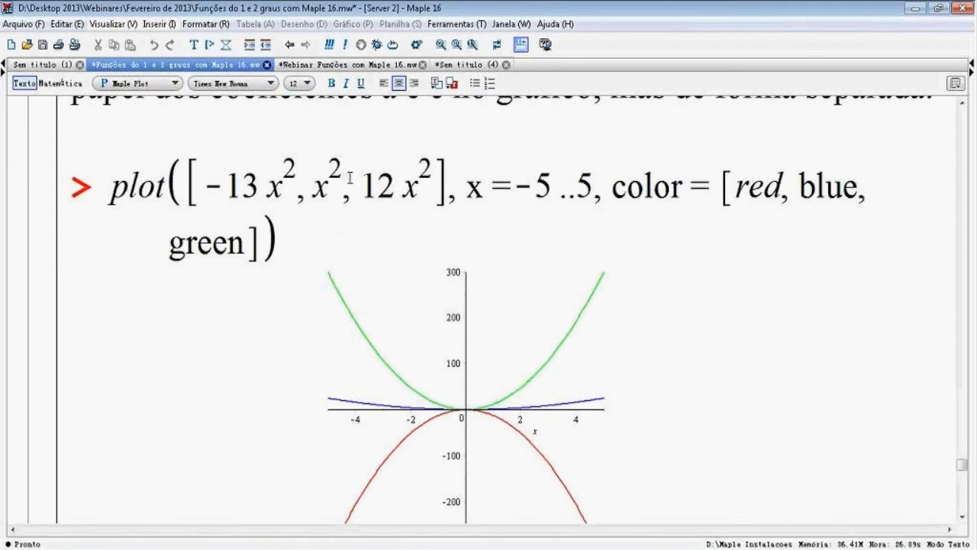
pyautogui.scroll(-1, 440, 245)
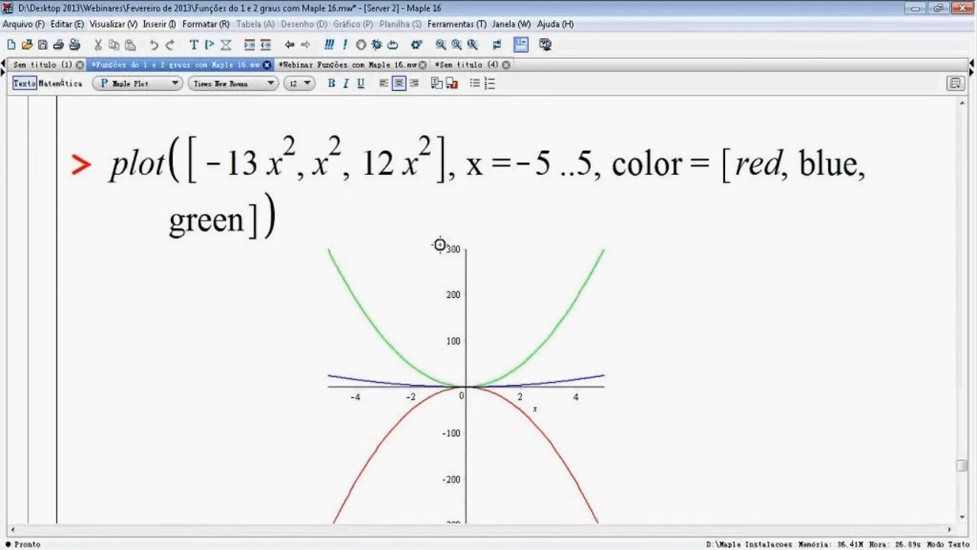
pyautogui.scroll(1, 442, 246)
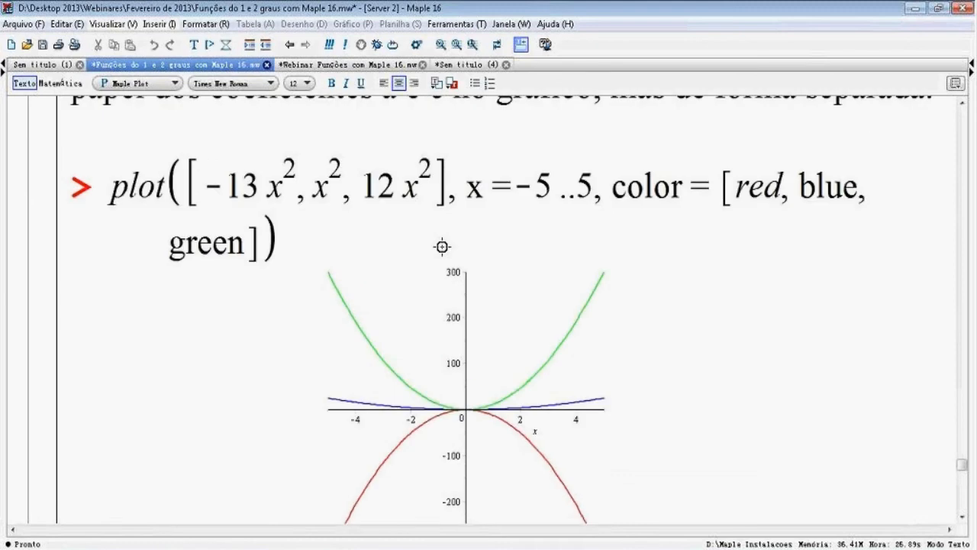
pyautogui.scroll(1, 442, 246)
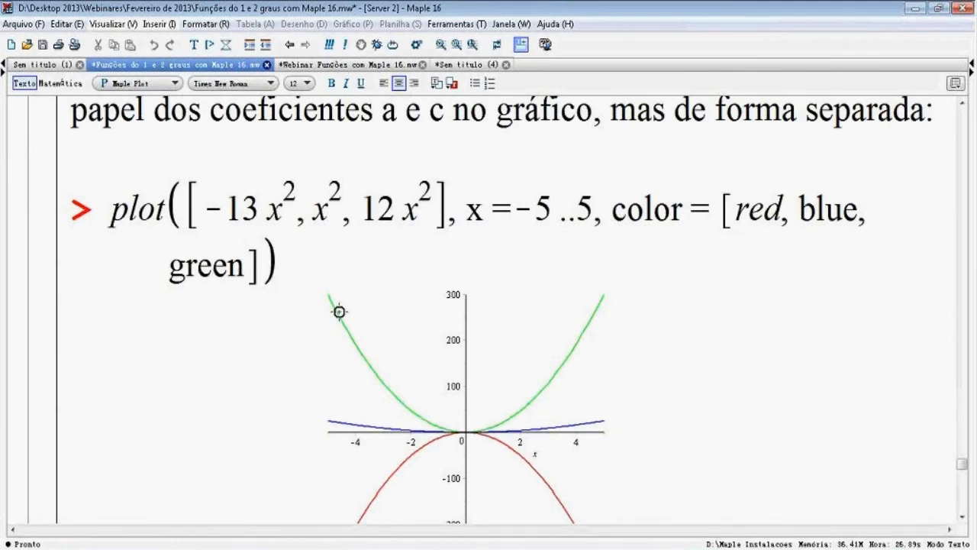
pyautogui.scroll(-1, 338, 310)
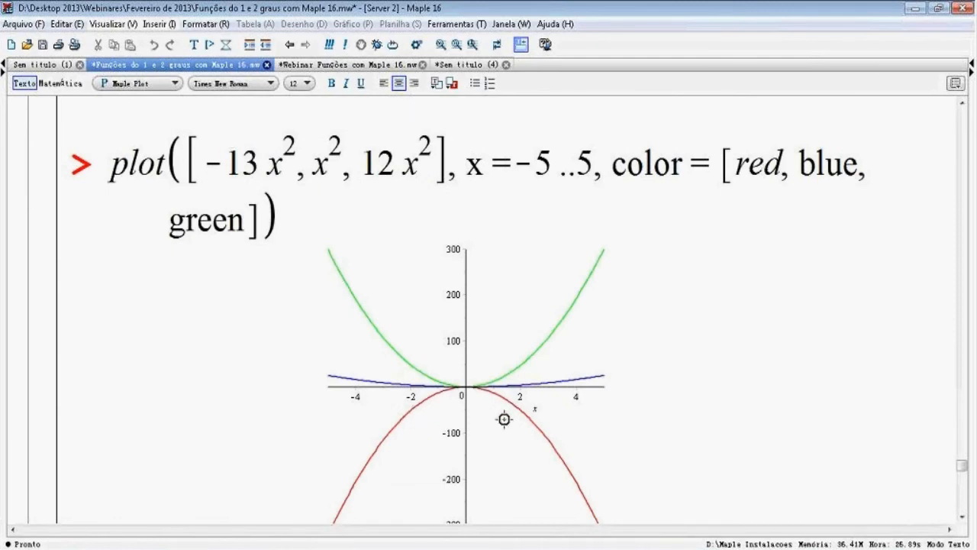
pyautogui.scroll(-1, 703, 365)
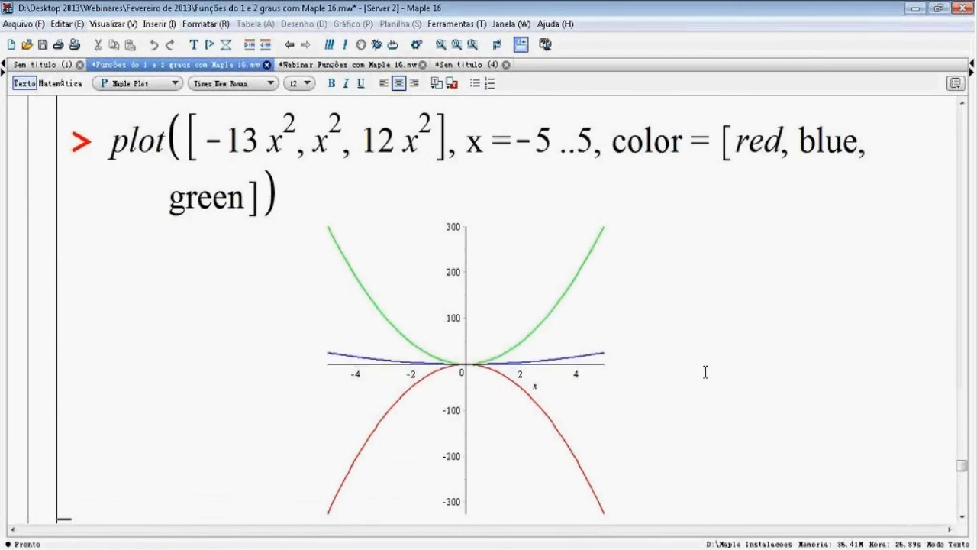
pyautogui.scroll(-3, 706, 372)
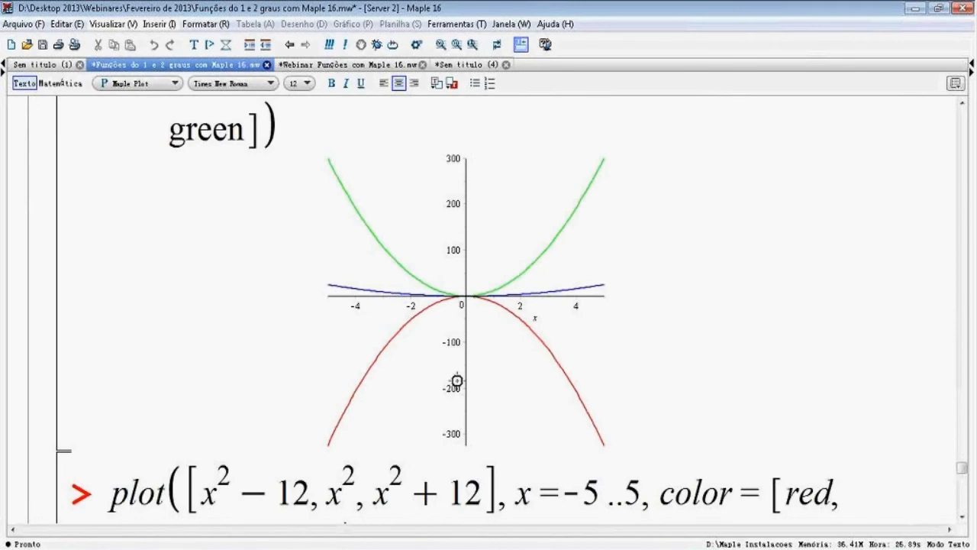
# - Match the coefficients -13, 1 and 12 and the colors red, blue and green in the plot command to their parabolas
pyautogui.scroll(3, 417, 348)
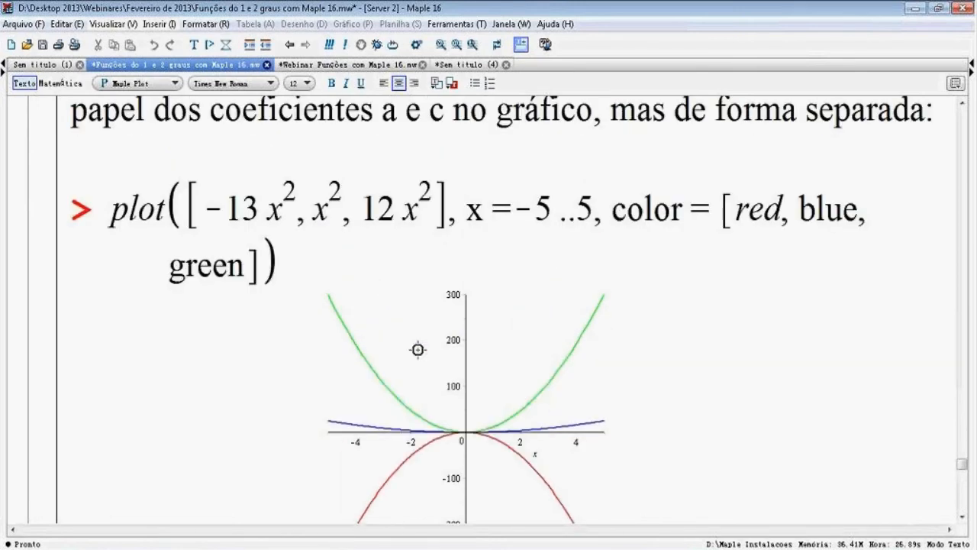
pyautogui.scroll(1, 418, 349)
pyautogui.scroll(3, 418, 349)
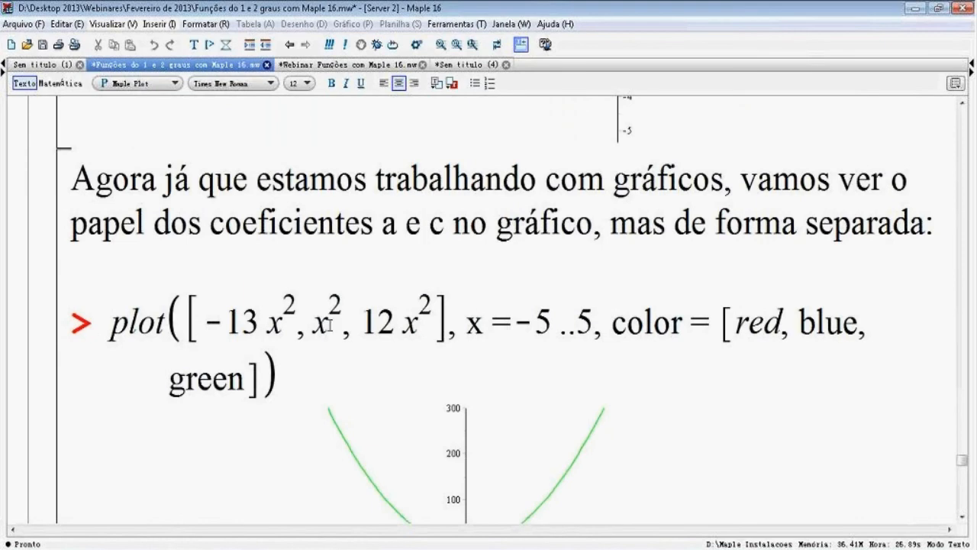
pyautogui.scroll(-5, 325, 322)
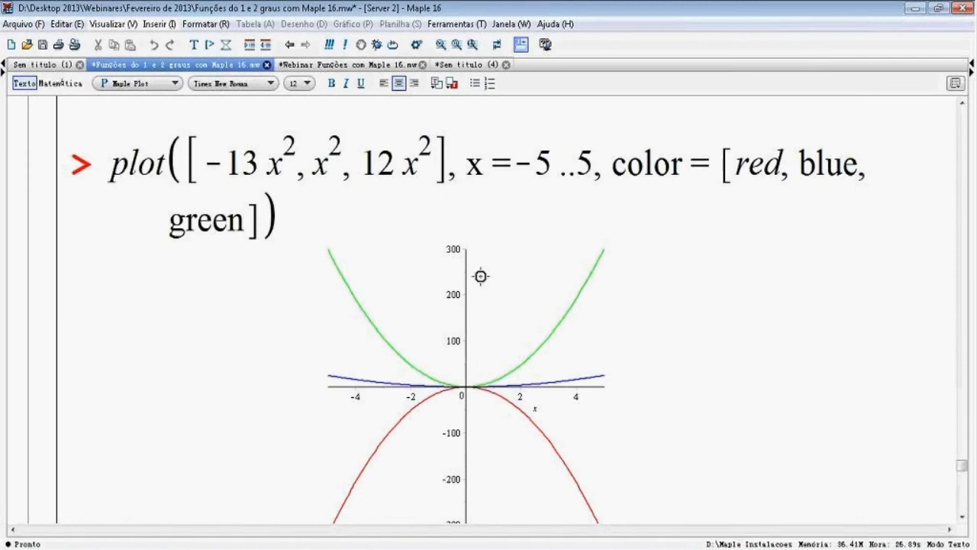
pyautogui.scroll(-2, 687, 338)
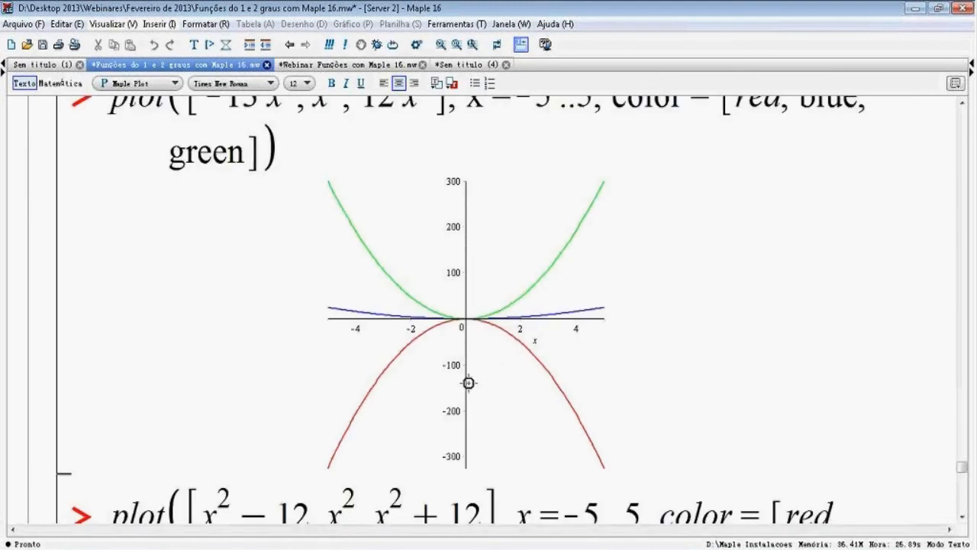
pyautogui.scroll(4, 519, 353)
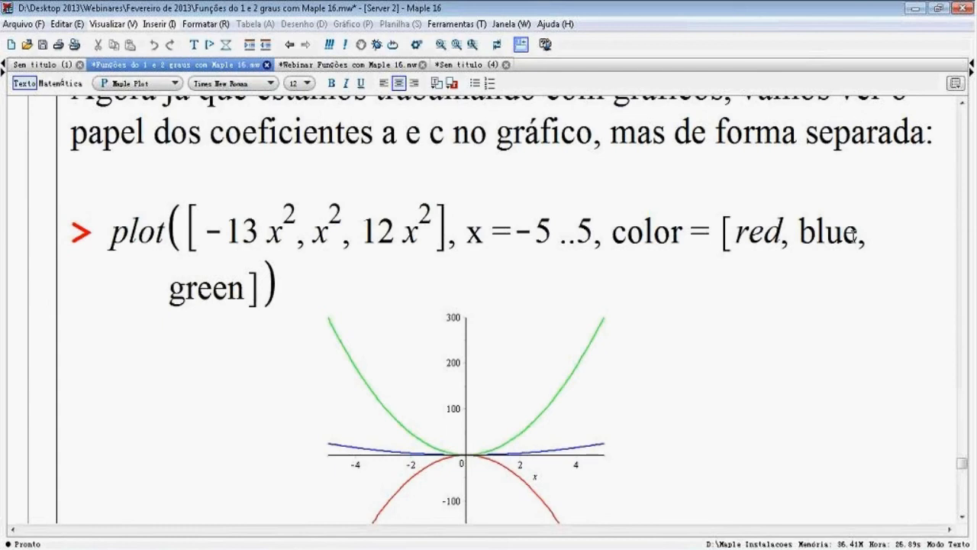
pyautogui.scroll(-4, 826, 256)
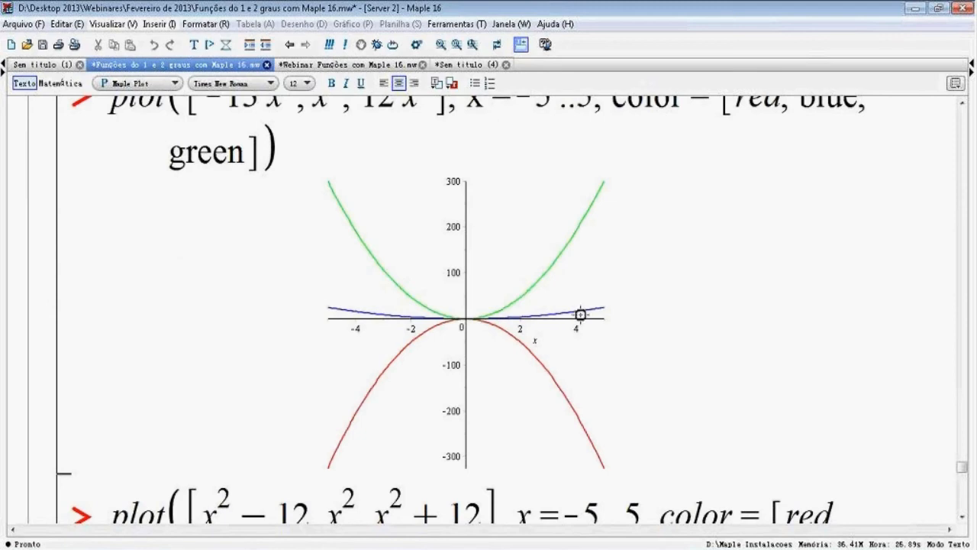
pyautogui.scroll(2, 405, 212)
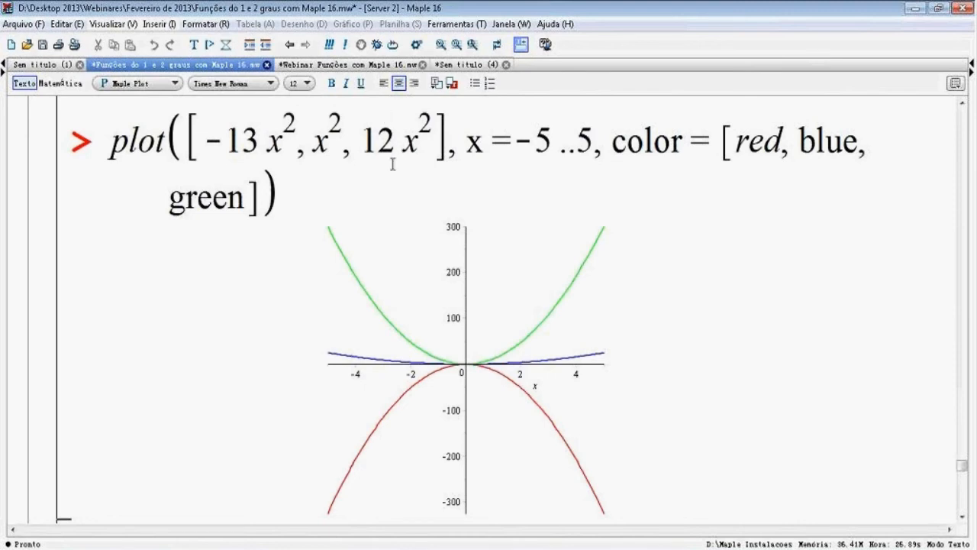
pyautogui.scroll(-1, 407, 236)
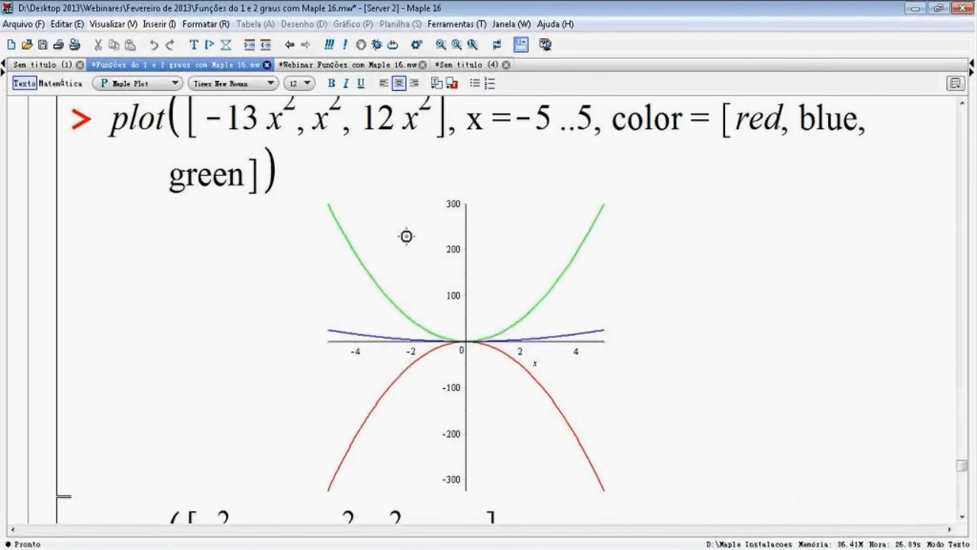
# - Examine the plot of x^2 - 12, x^2 and x^2 + 12 over x = -5..5 for the effect of coefficient c
pyautogui.scroll(-9, 406, 236)
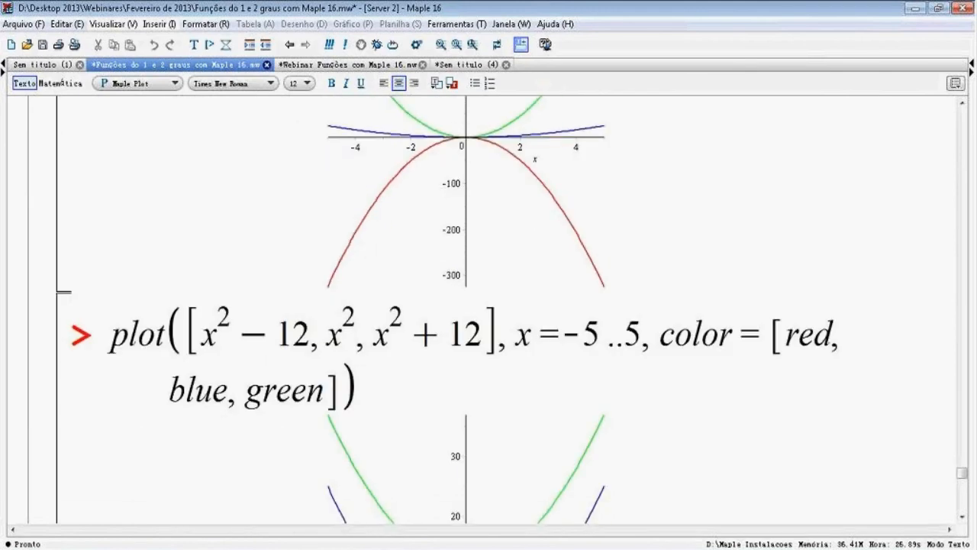
pyautogui.scroll(-5, 378, 251)
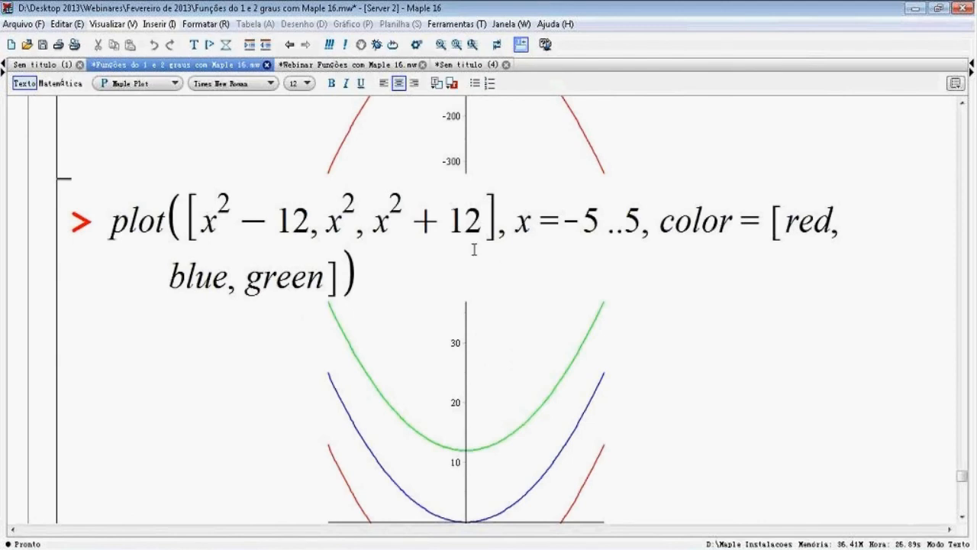
pyautogui.scroll(-1, 474, 250)
pyautogui.scroll(-3, 473, 261)
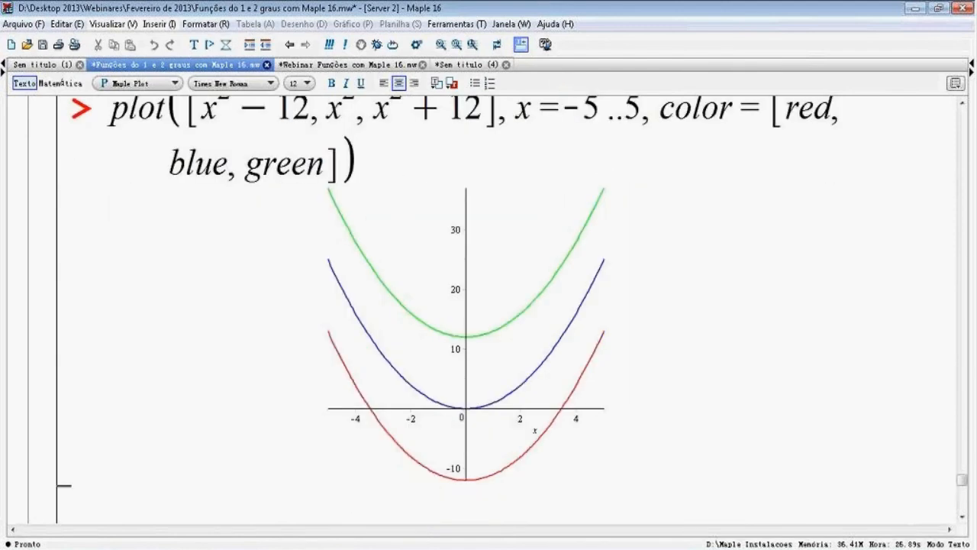
pyautogui.scroll(1, 427, 387)
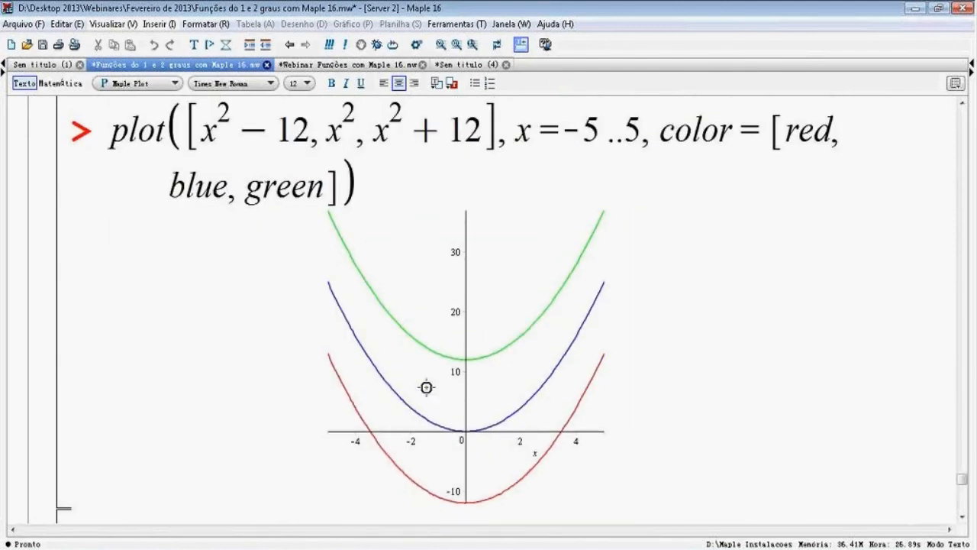
pyautogui.scroll(2, 426, 387)
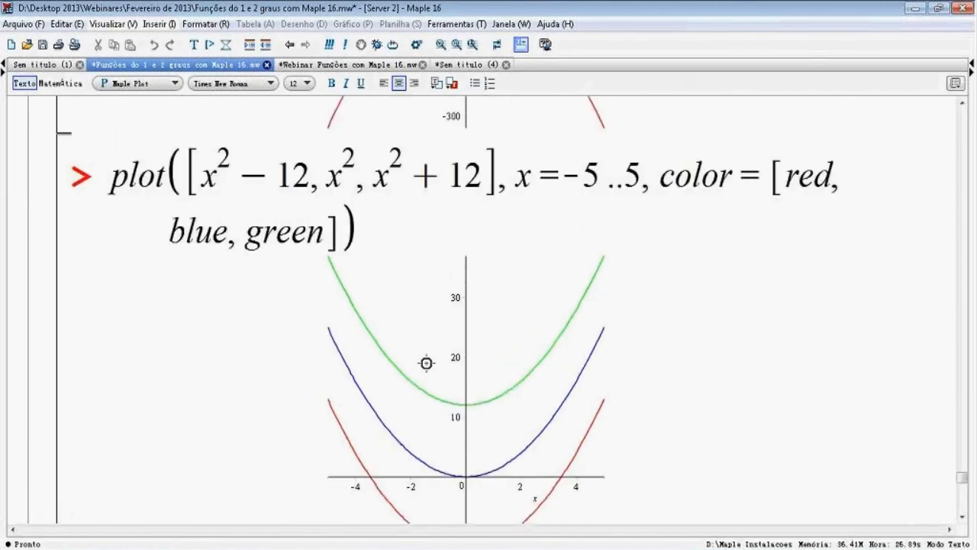
pyautogui.scroll(-3, 562, 334)
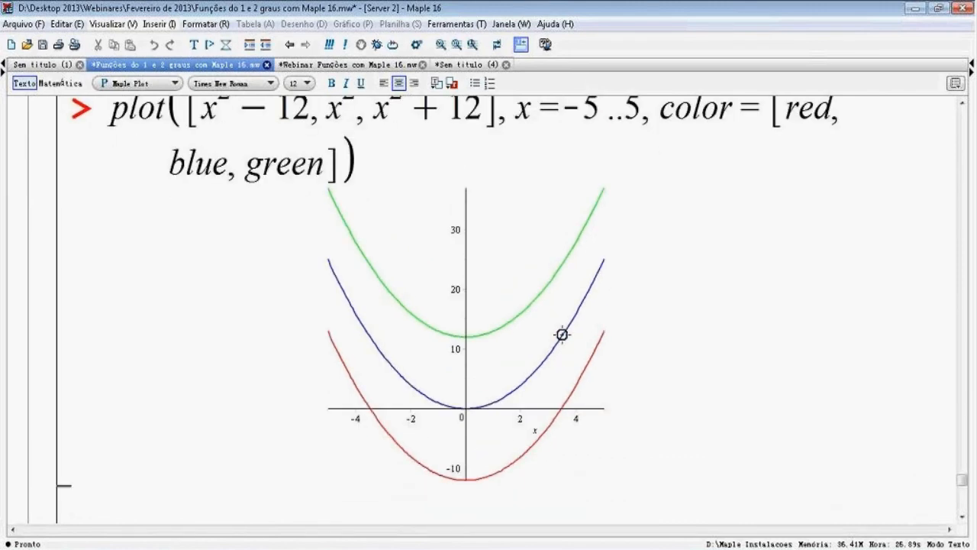
# - Compare the constants in x^2 - 12, x^2 and x^2 + 12 with the vertical positions of the red, blue and green parabolas
pyautogui.scroll(2, 562, 334)
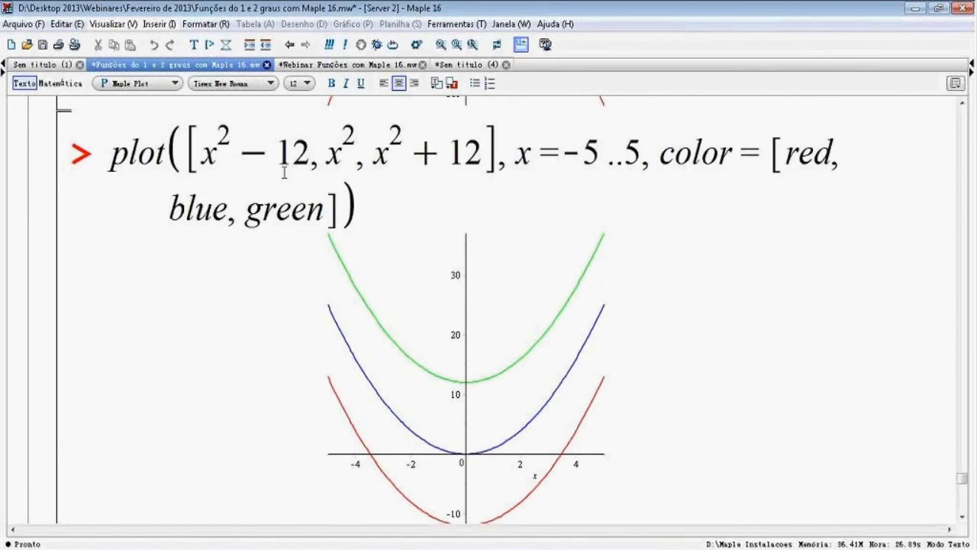
pyautogui.scroll(-4, 641, 357)
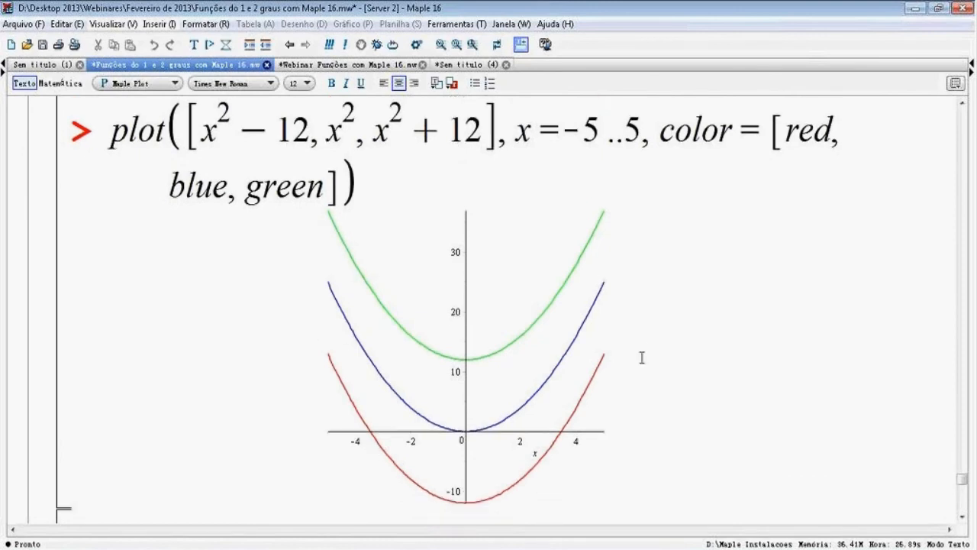
pyautogui.scroll(-1, 637, 374)
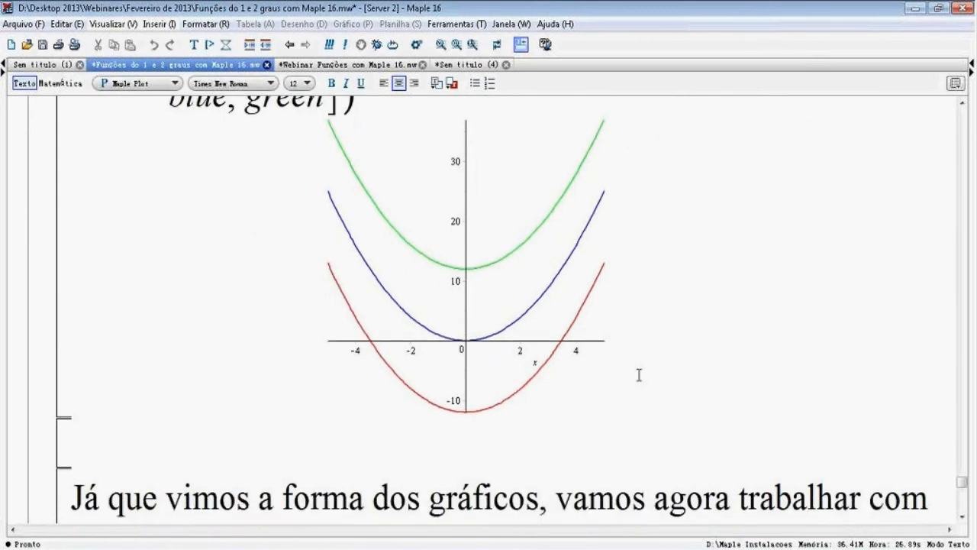
pyautogui.scroll(4, 343, 345)
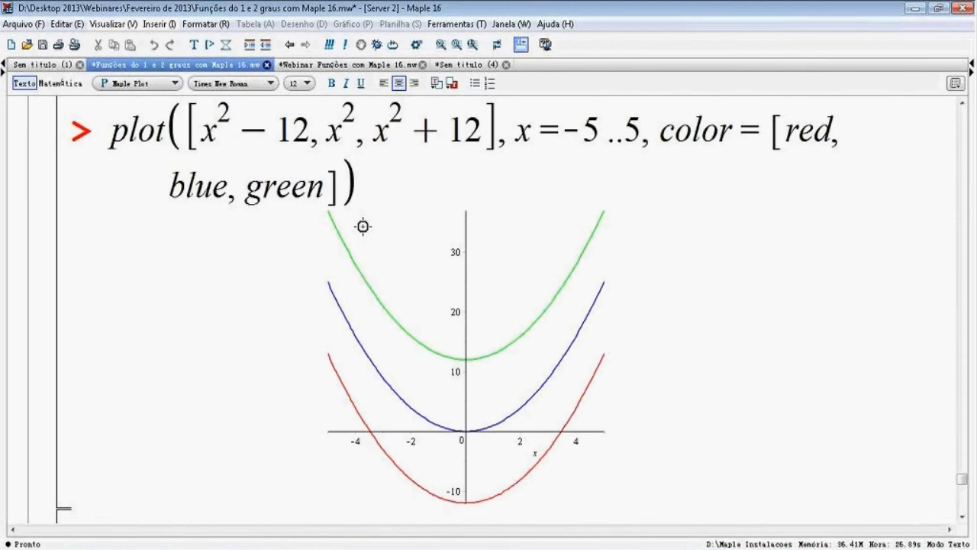
pyautogui.scroll(-3, 362, 338)
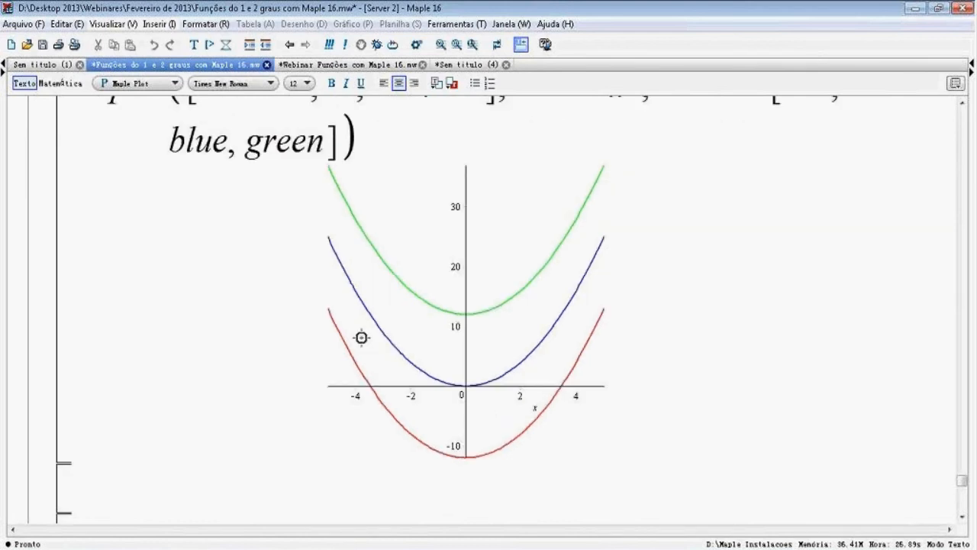
# - Insert an empty execution group below the list of three second-degree inequalities
pyautogui.scroll(-8, 344, 353)
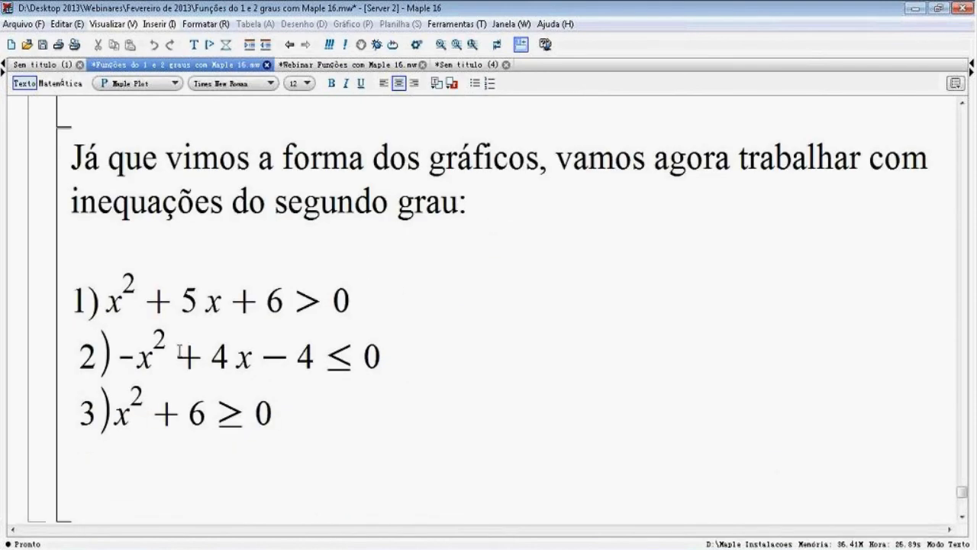
pyautogui.scroll(-1, 180, 353)
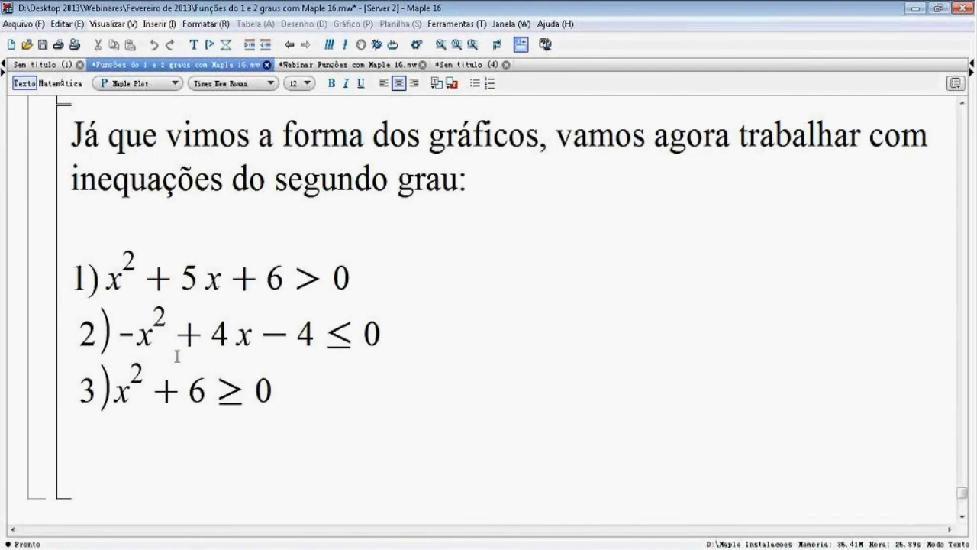
pyautogui.scroll(-5, 176, 355)
pyautogui.click(408, 168)
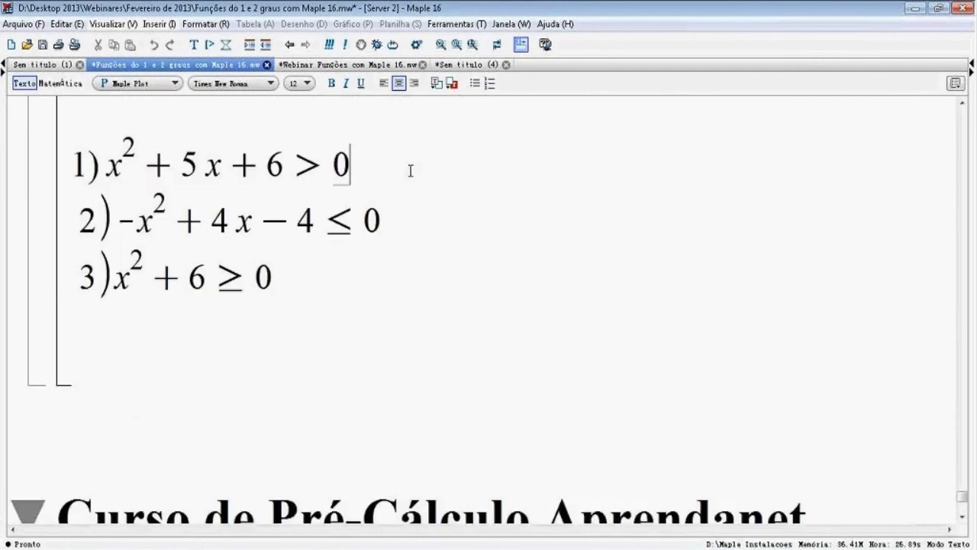
pyautogui.click(210, 48)
pyautogui.moveTo(107, 164); pyautogui.dragTo(273, 284)
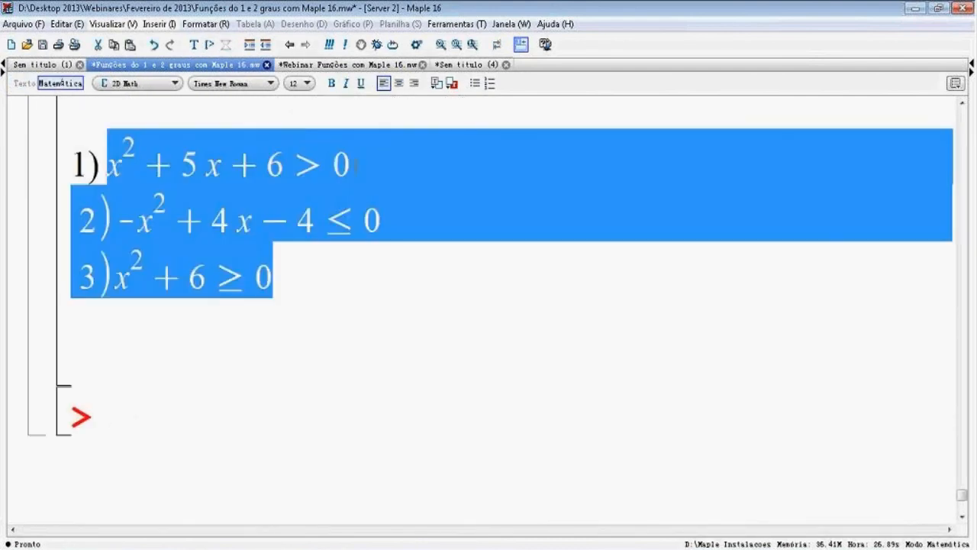
pyautogui.click(353, 164)
pyautogui.moveTo(107, 164); pyautogui.dragTo(273, 284)
pyautogui.click(353, 162)
pyautogui.click(135, 426)
pyautogui.write('x')
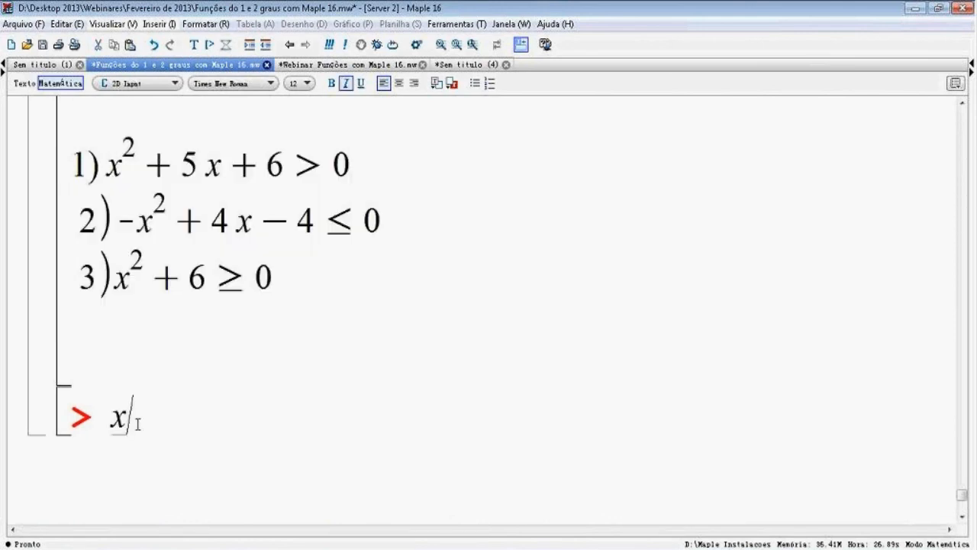
pyautogui.press('BackSpace')
# - Add two more empty execution groups below the first one under the inequality list
pyautogui.click(209, 45)
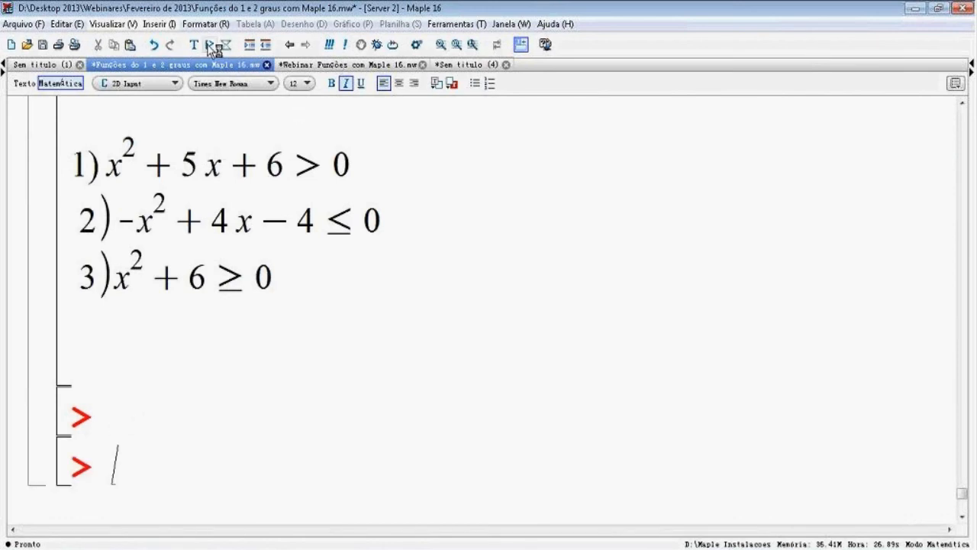
pyautogui.scroll(-5, 213, 50)
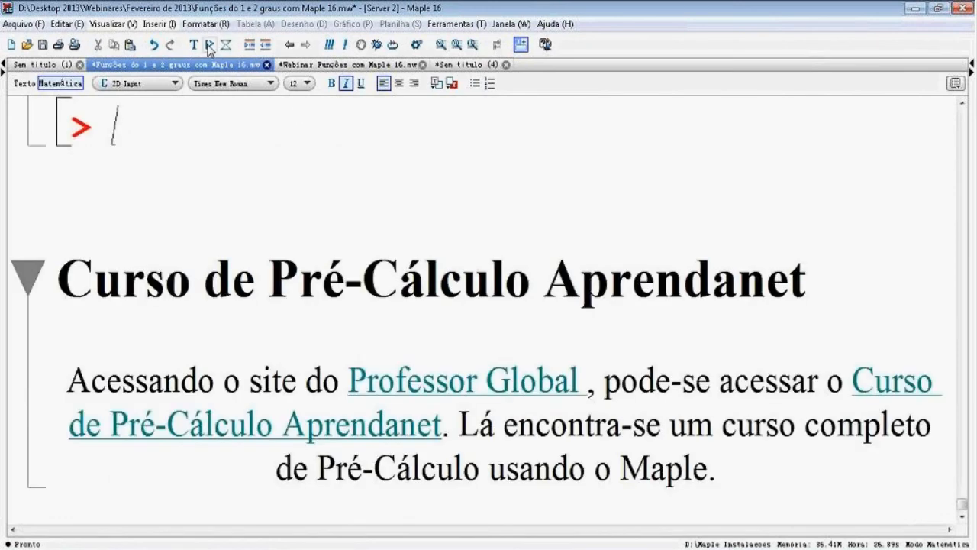
pyautogui.click(209, 45)
pyautogui.scroll(4, 119, 296)
pyautogui.scroll(2, 114, 295)
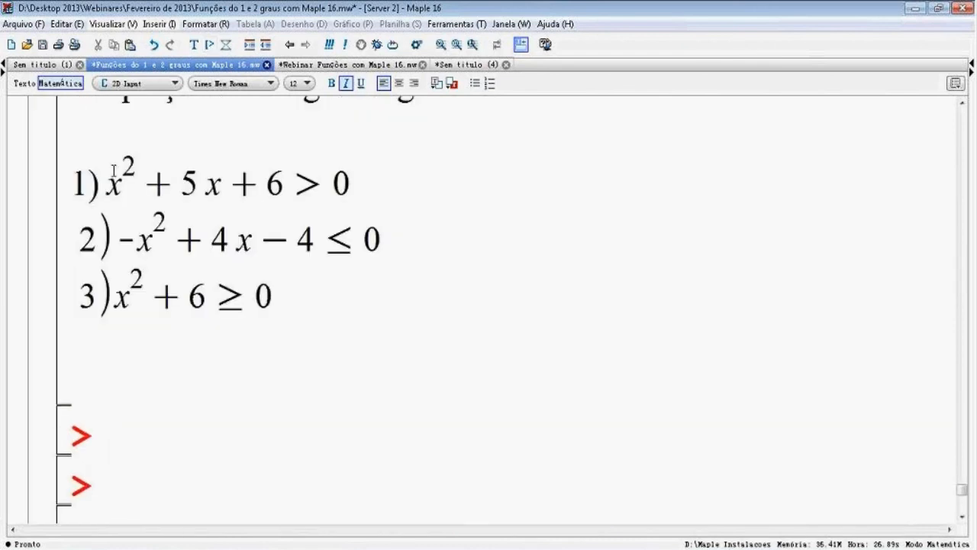
# - Enter the first inequality, x^2 + 5x + 6 > 0, in the first empty execution group and evaluate it
pyautogui.write('x^2')
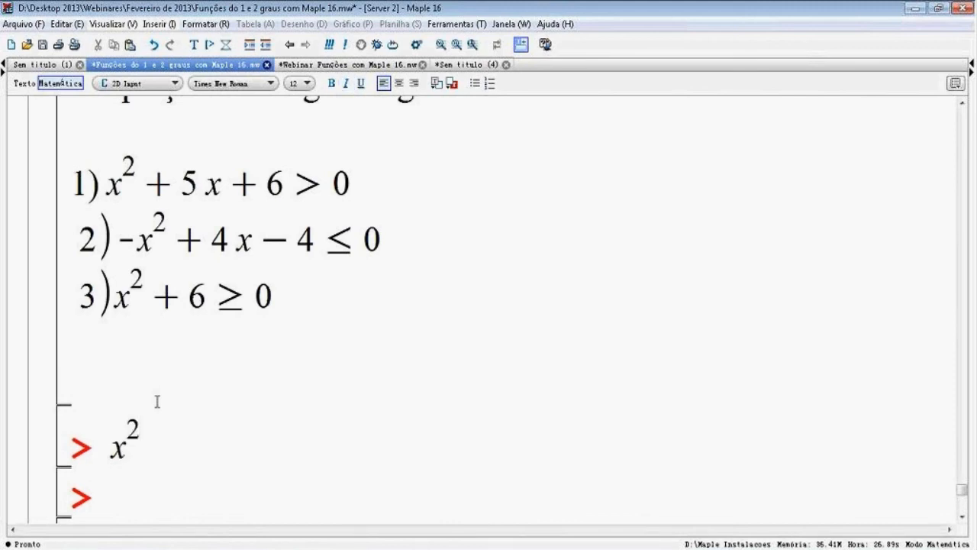
pyautogui.press('Right')
pyautogui.write('+5x')
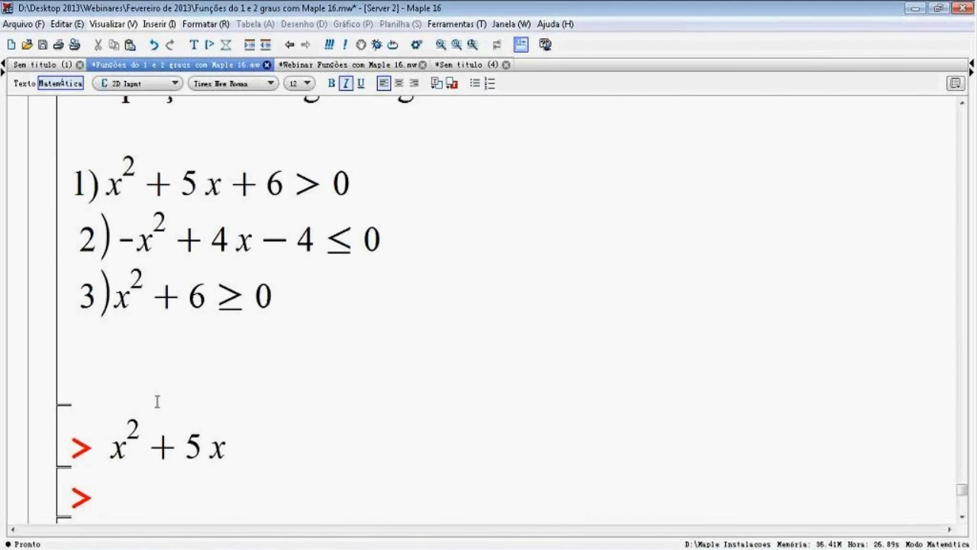
pyautogui.write('+6')
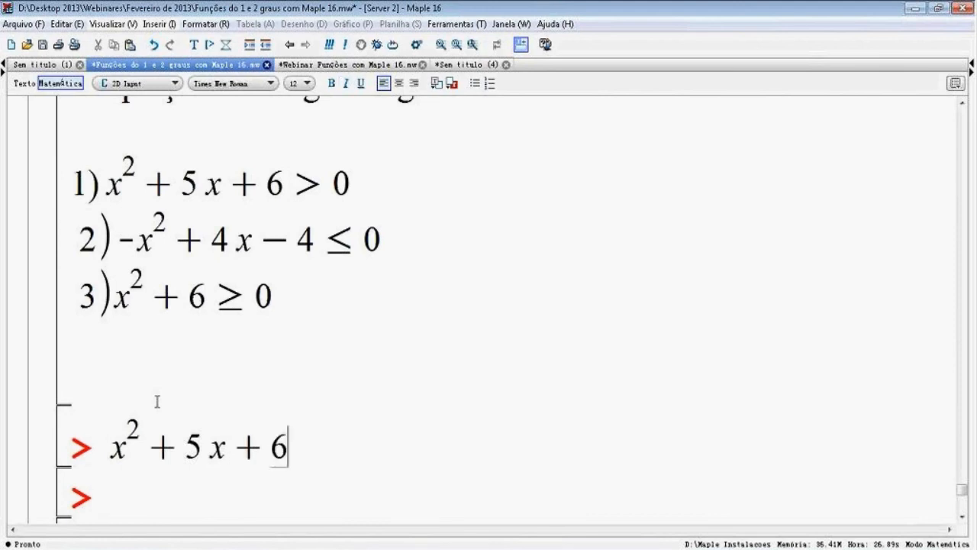
pyautogui.write('>')
pyautogui.write('0')
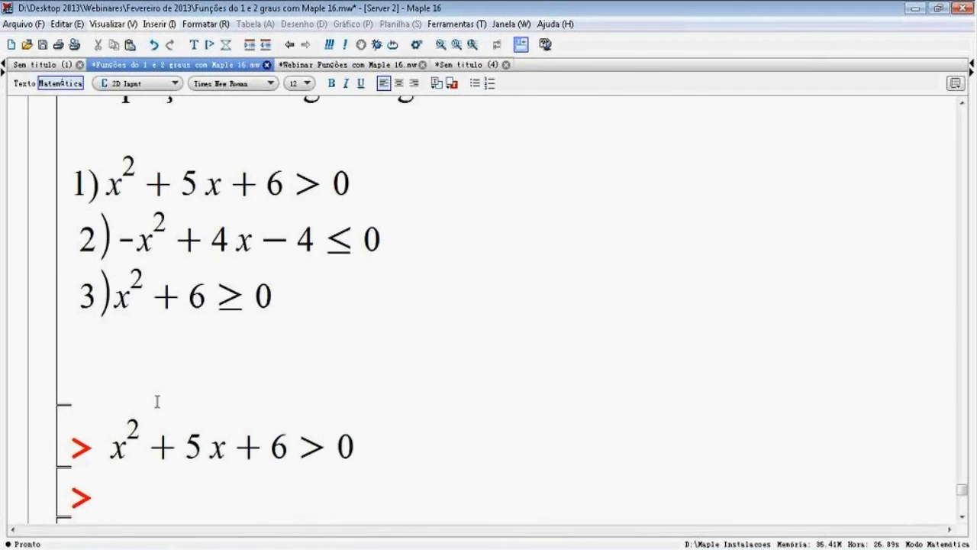
pyautogui.press('Return')
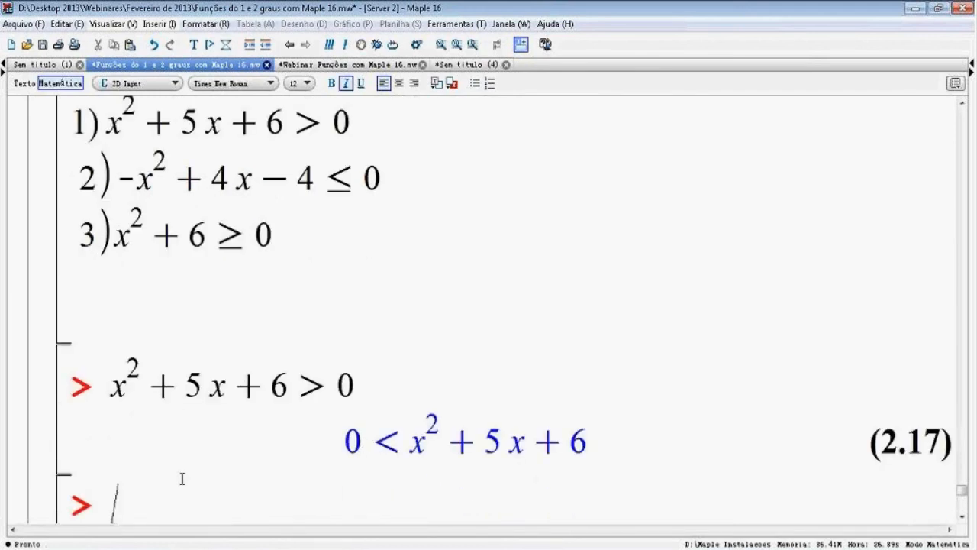
# - Solve the evaluated inequality with the command solve(%)
pyautogui.write('sol')
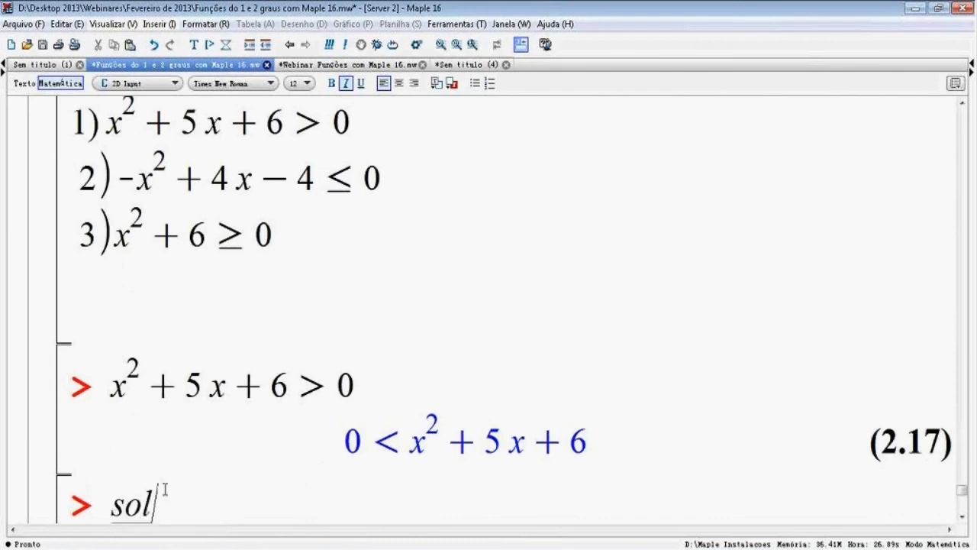
pyautogui.write('ve(%)')
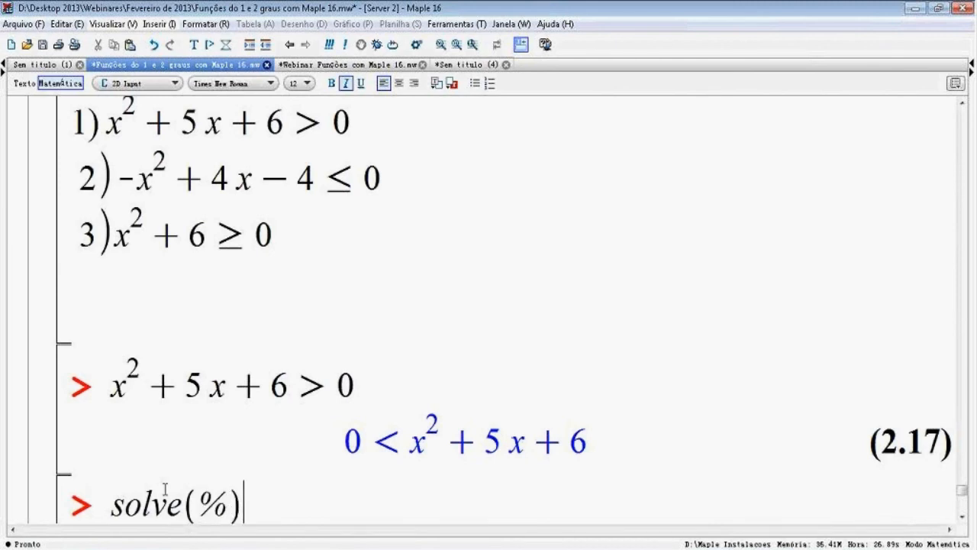
pyautogui.press('Return')
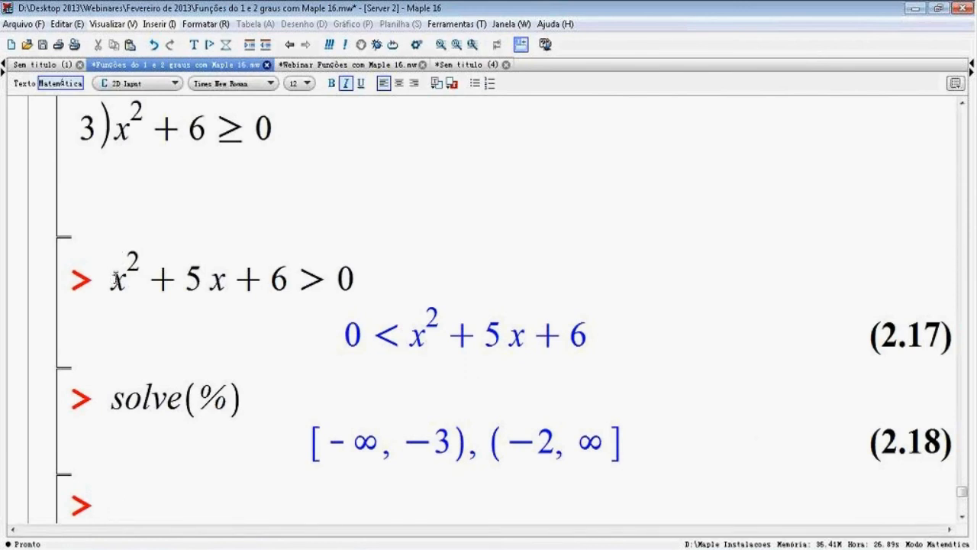
# - Copy only the expression x^2 + 5x + 6 from the inequality into the empty execution group below the solution
pyautogui.moveTo(113, 279); pyautogui.dragTo(289, 279)
pyautogui.hotkey('ctrl', 'c')
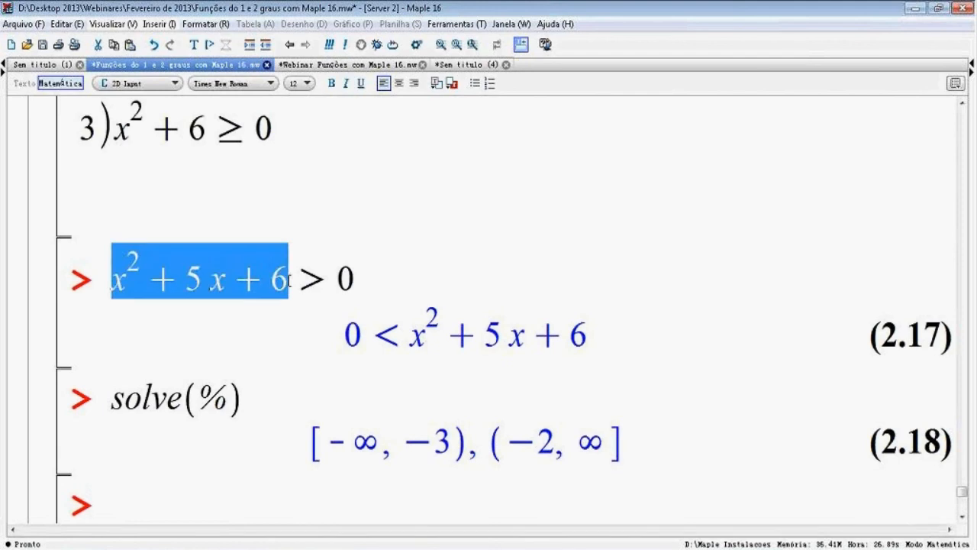
pyautogui.click(176, 486)
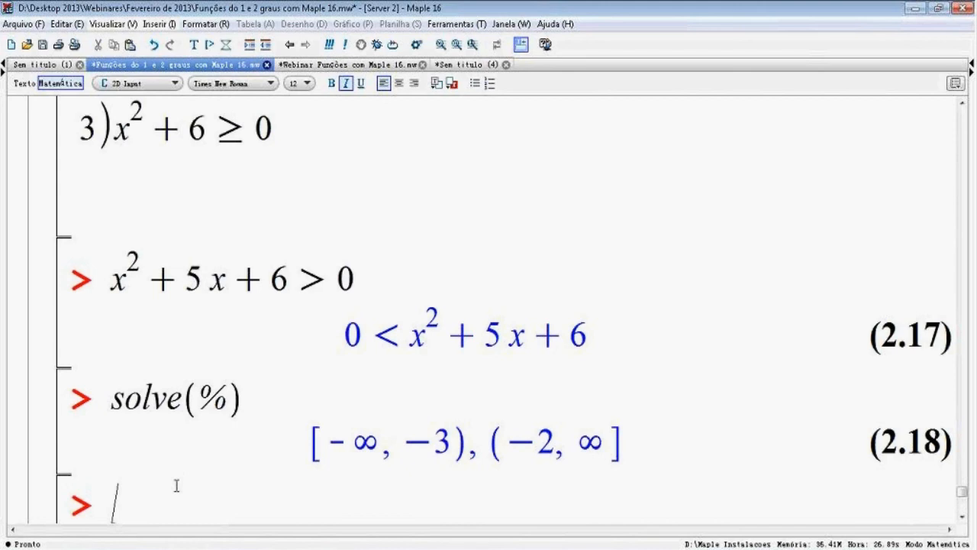
pyautogui.hotkey('ctrl', 'v')
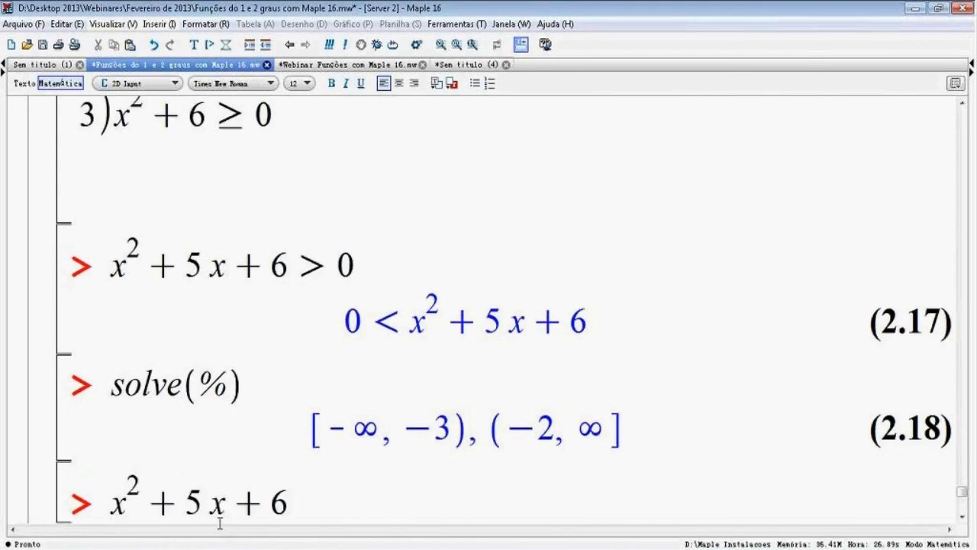
# - Generate a 2D plot of the copied expression x^2 + 5x + 6 and select the resulting graph
pyautogui.rightClick(303, 497)
pyautogui.moveTo(427, 252)
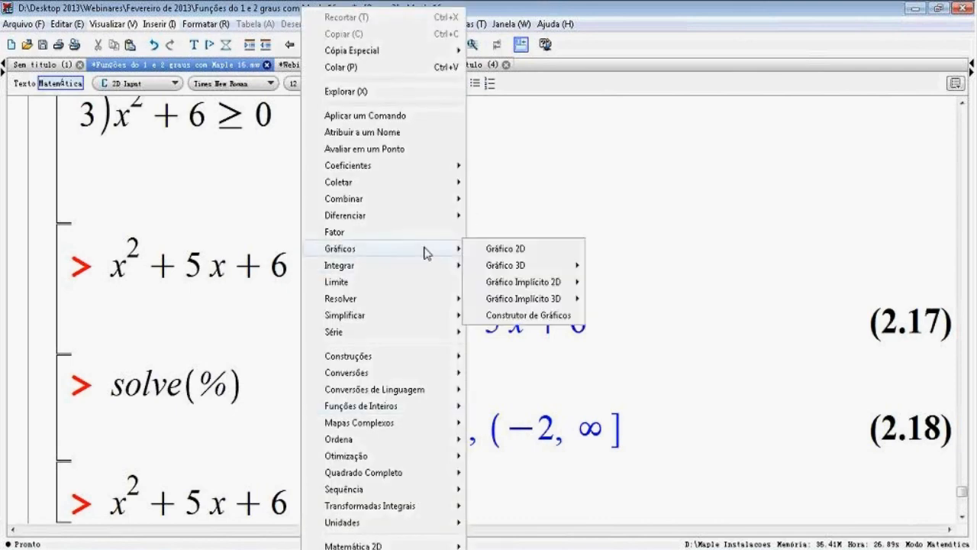
pyautogui.click(537, 247)
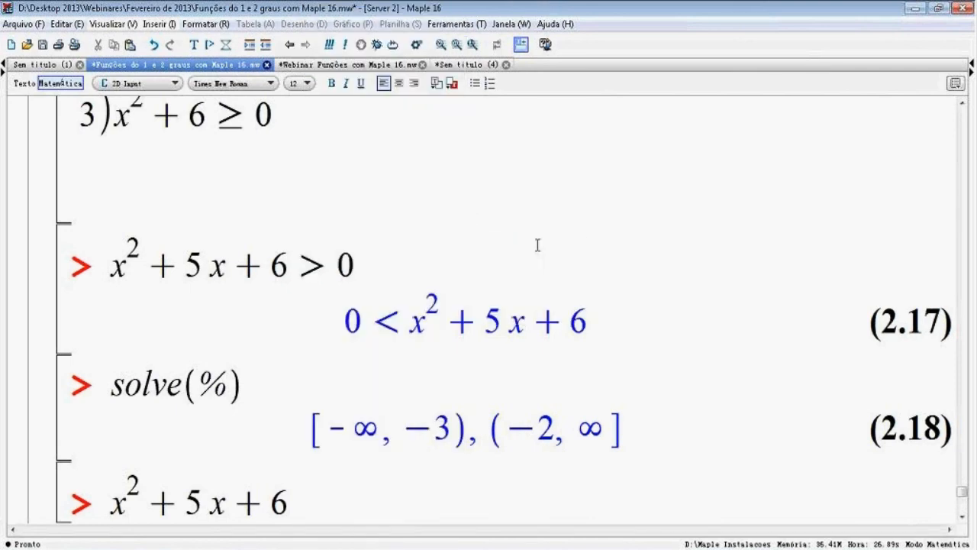
pyautogui.click(453, 391)
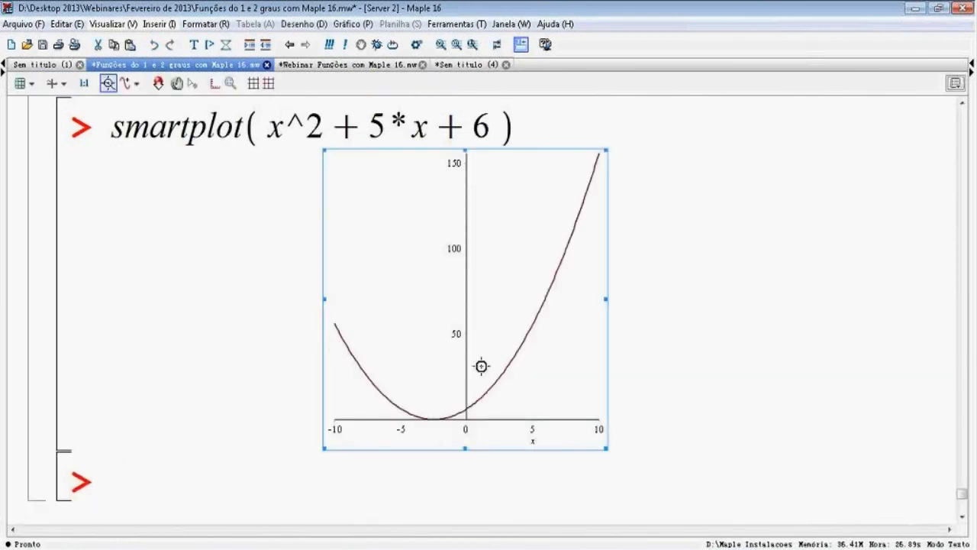
# - Insert an execution group between x^2 + 5x + 6 and the smartplot command, and enter an empty plot( ) command in it
pyautogui.click(215, 303)
pyautogui.scroll(2, 190, 332)
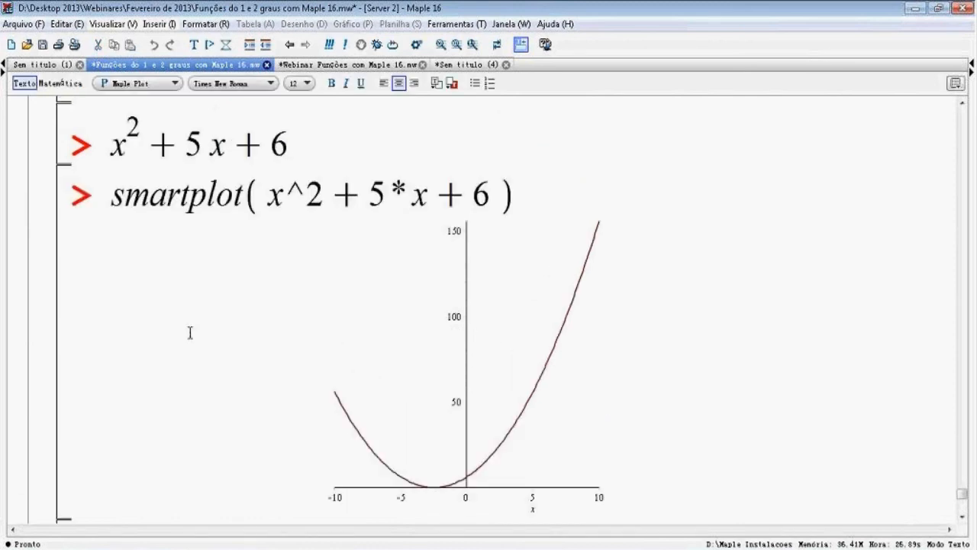
pyautogui.scroll(2, 190, 333)
pyautogui.click(293, 258)
pyautogui.click(211, 46)
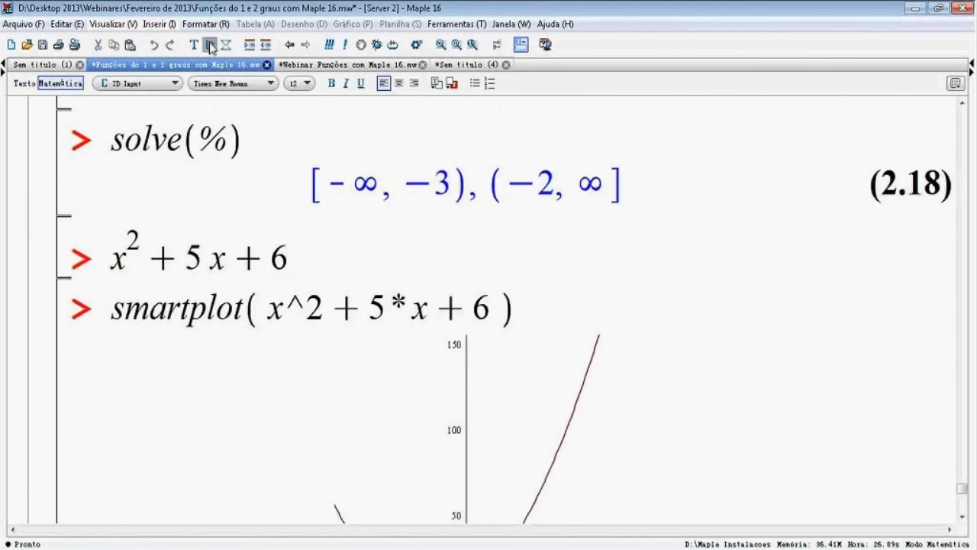
pyautogui.write('plot( )')
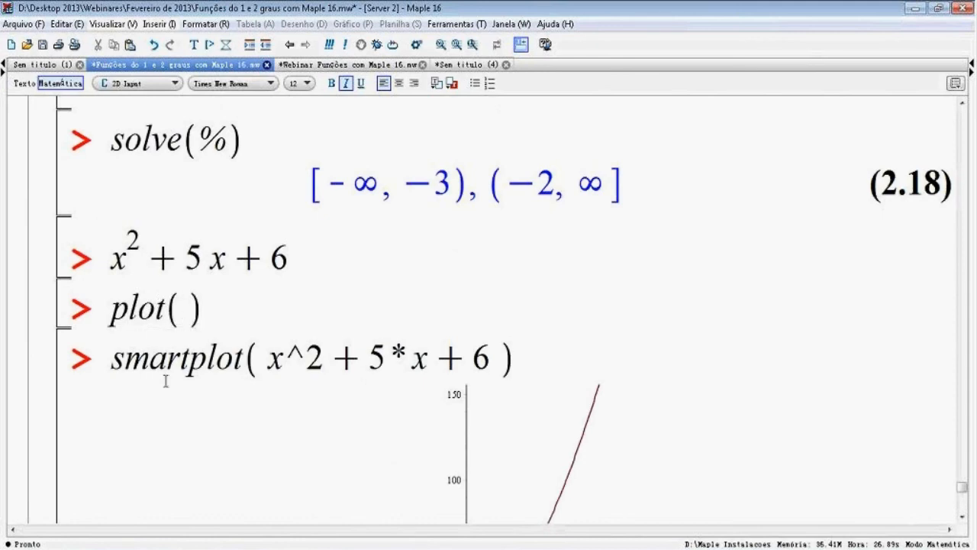
# - Copy the expression x^2 + 5x + 6 from its execution group into the parentheses of the empty plot command
pyautogui.click(137, 244)
pyautogui.moveTo(137, 244); pyautogui.dragTo(111, 252)
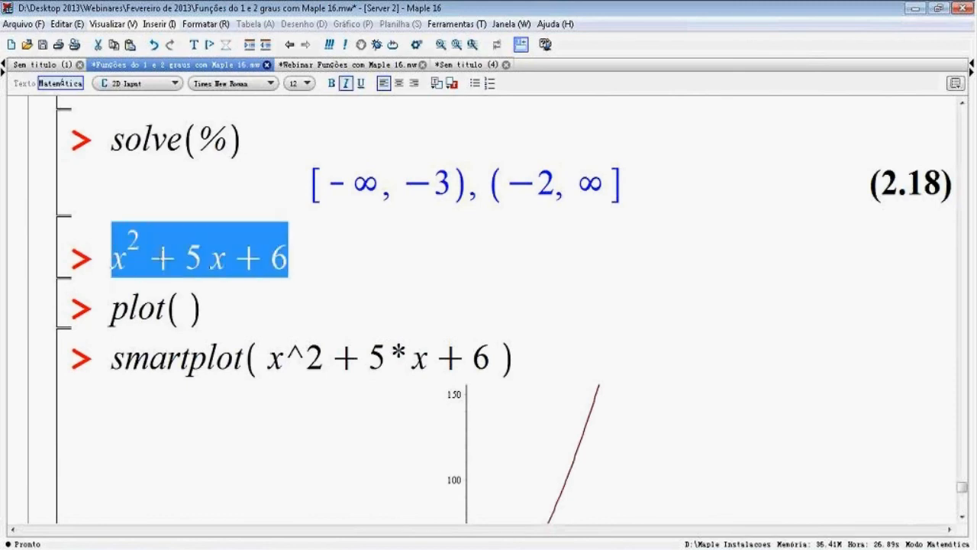
pyautogui.click(187, 305)
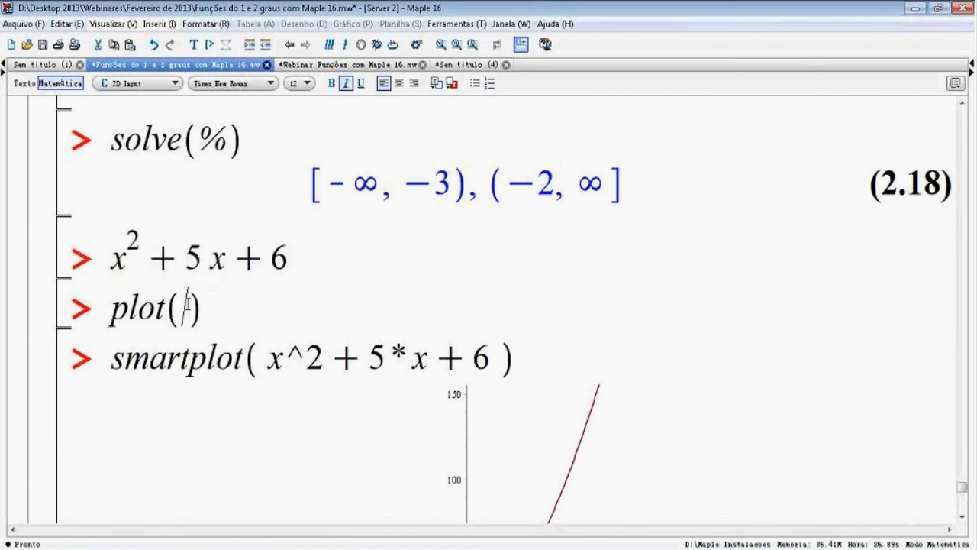
pyautogui.write('x^2+5x+6')
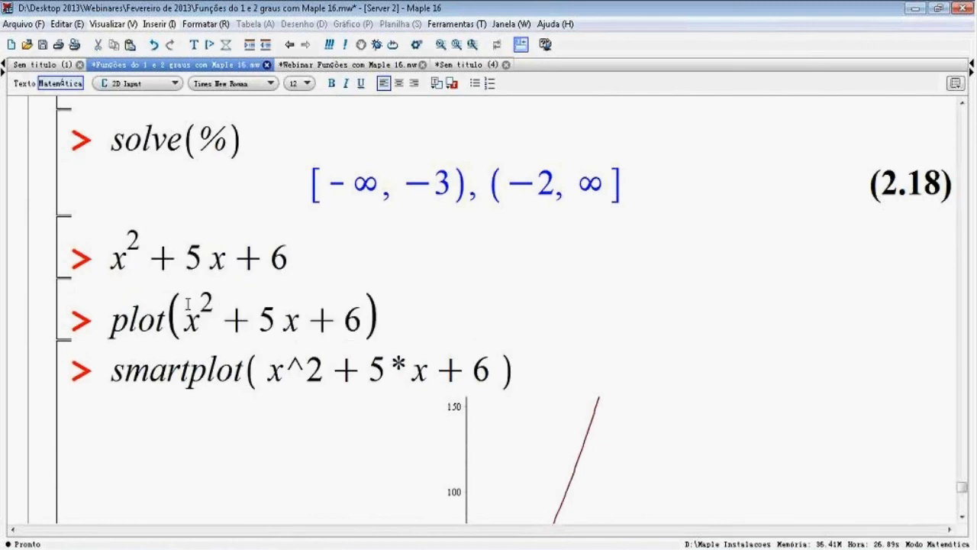
# - Add the range x = -5..0 to the plot command and execute it to graph x^2 + 5x + 6
pyautogui.write(', x ')
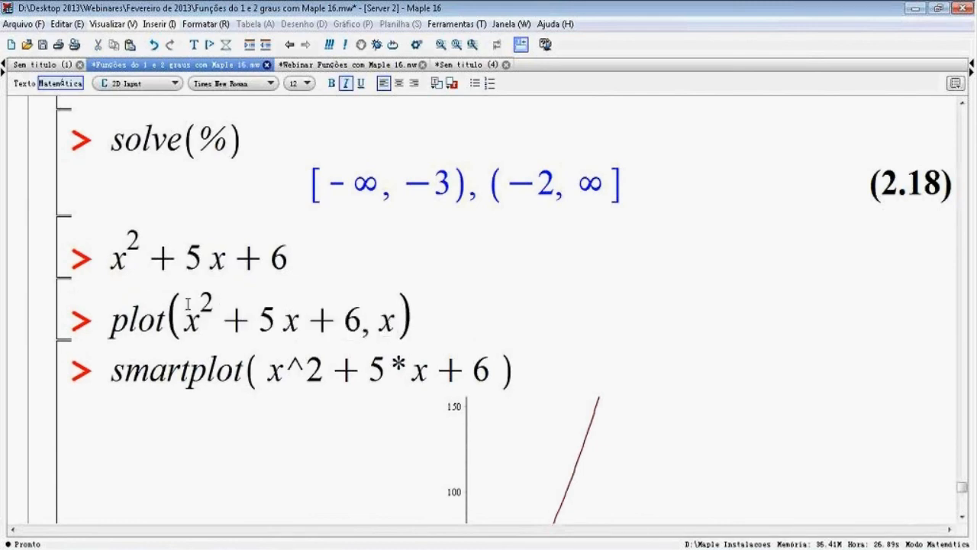
pyautogui.write('=')
pyautogui.write('-5 .')
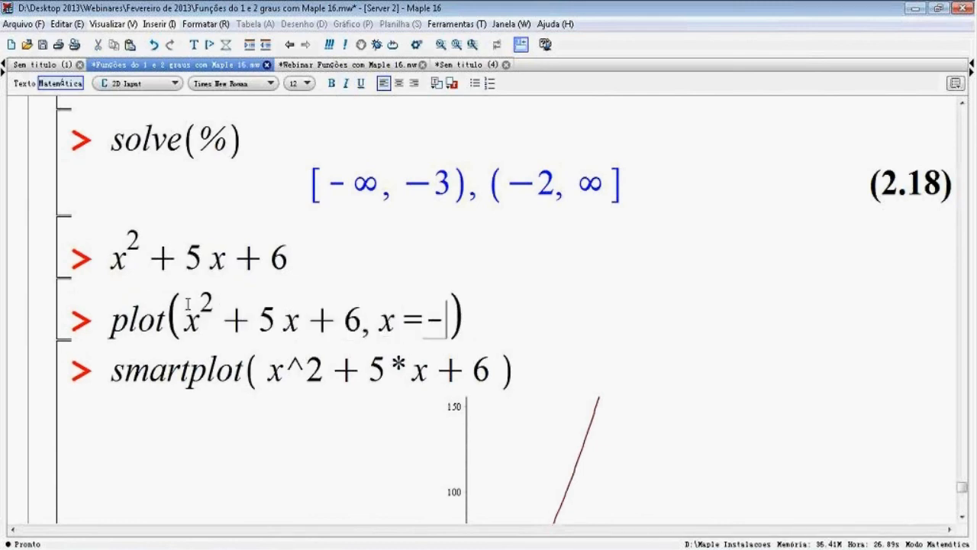
pyautogui.write('.0')
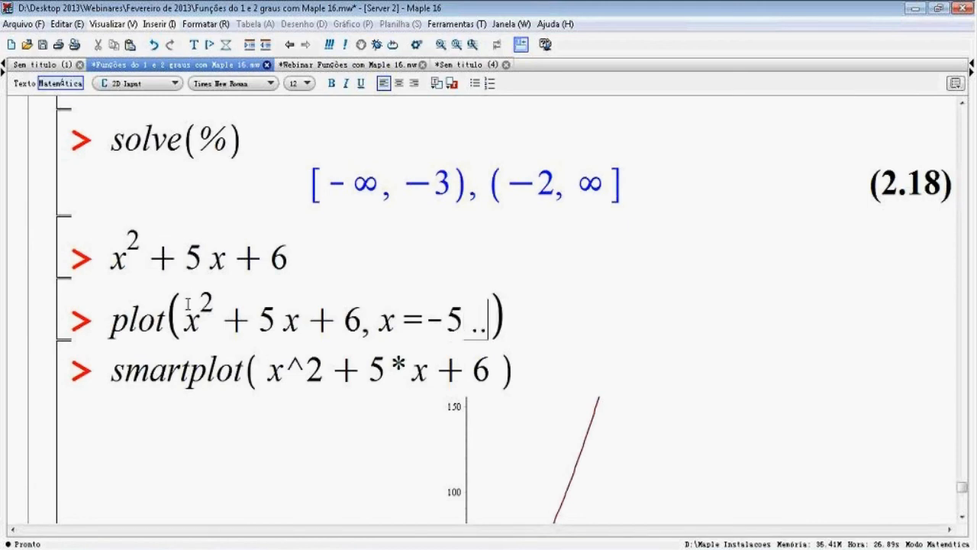
pyautogui.scroll(-1, 526, 329)
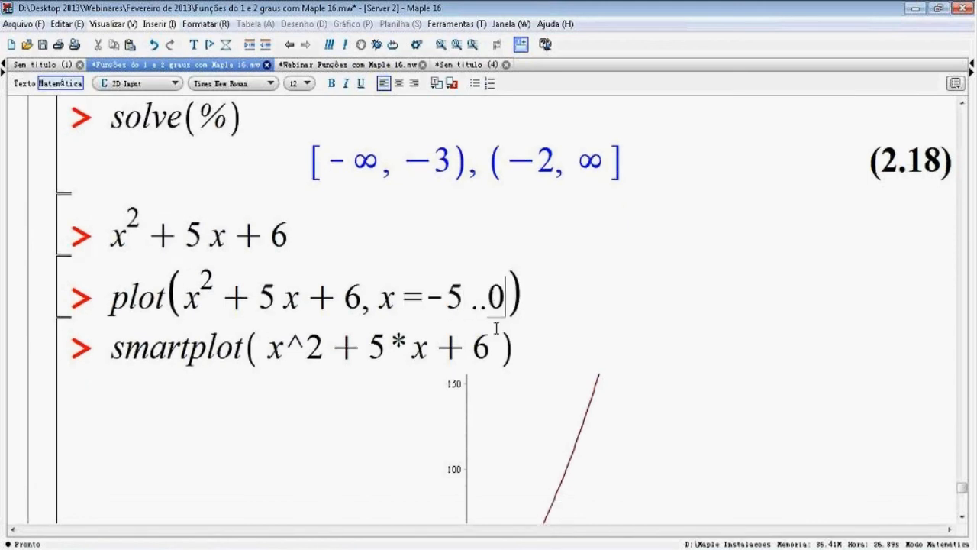
pyautogui.scroll(-5, 583, 345)
pyautogui.scroll(-3, 584, 348)
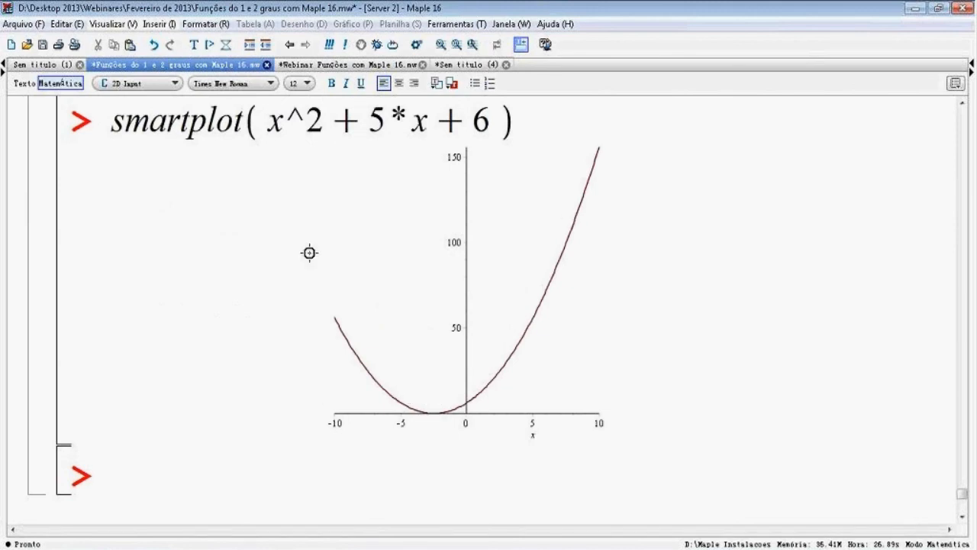
pyautogui.scroll(1, 426, 366)
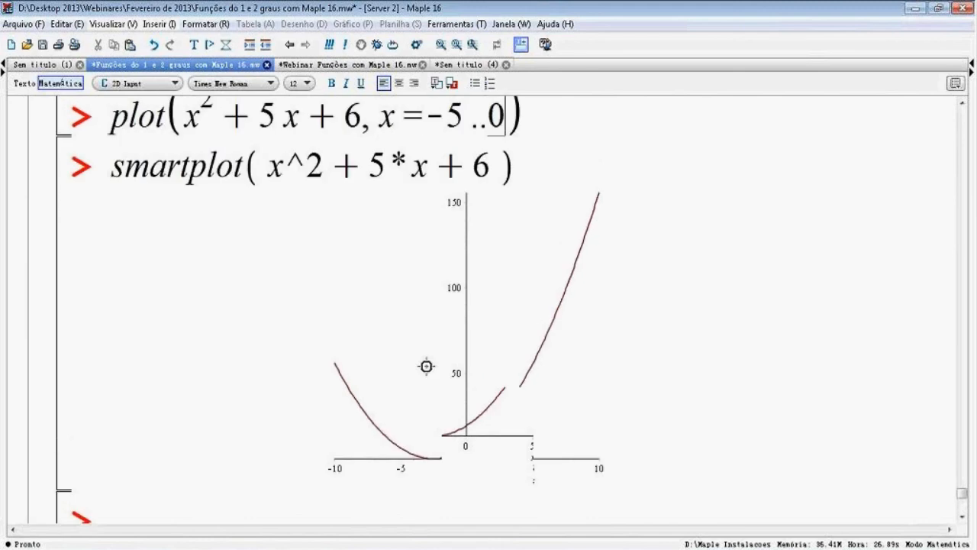
pyautogui.scroll(3, 426, 365)
pyautogui.click(554, 255)
pyautogui.press('Return')
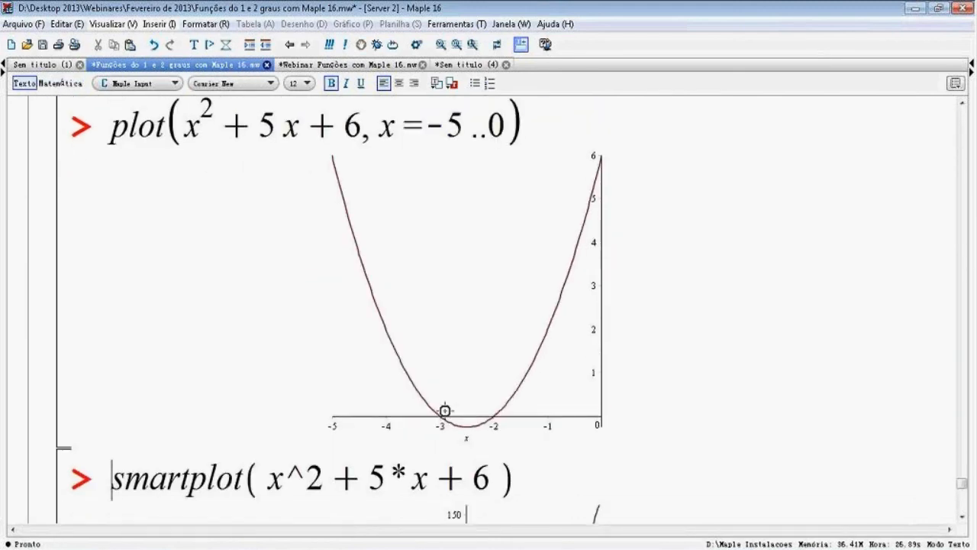
# - Scale and pan the graph of x^2 + 5x + 6 over -5..0 to frame the x-axis crossings at -3 and -2 closely
pyautogui.scroll(-2, 445, 411)
pyautogui.scroll(1, 453, 430)
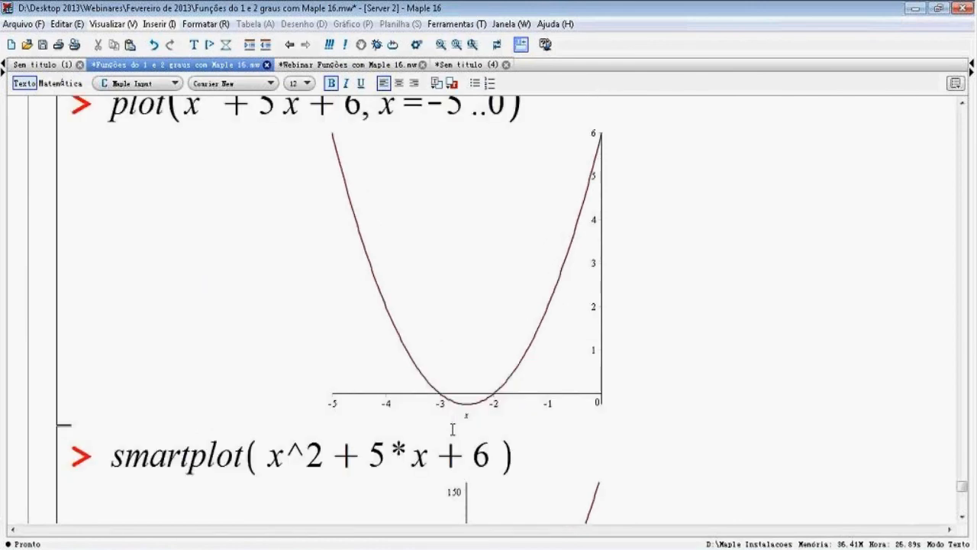
pyautogui.scroll(5, 453, 430)
pyautogui.scroll(4, 451, 429)
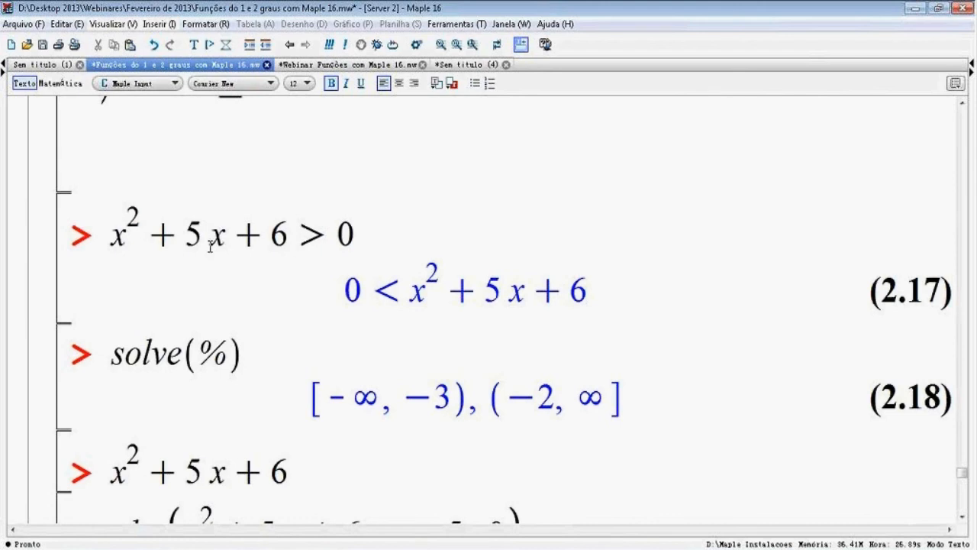
pyautogui.scroll(-5, 382, 289)
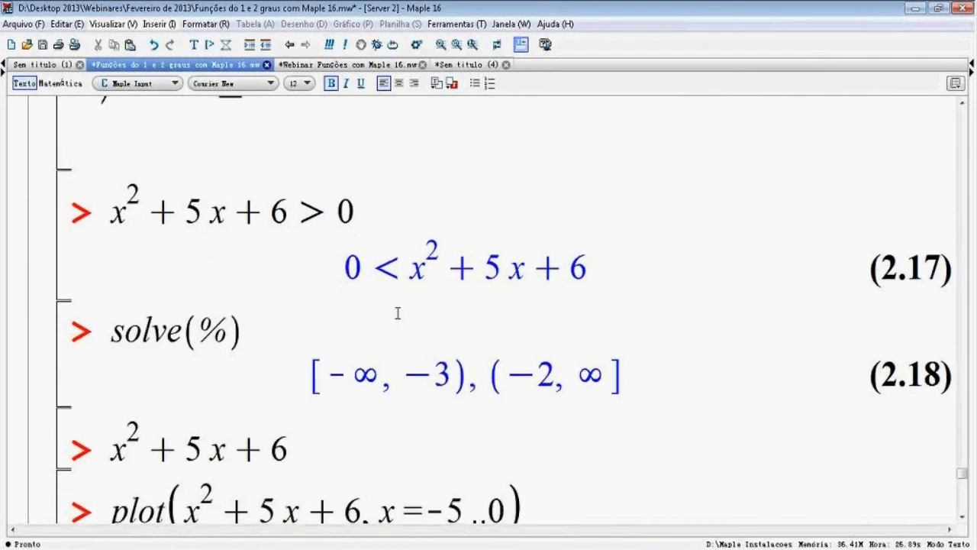
pyautogui.scroll(-4, 414, 439)
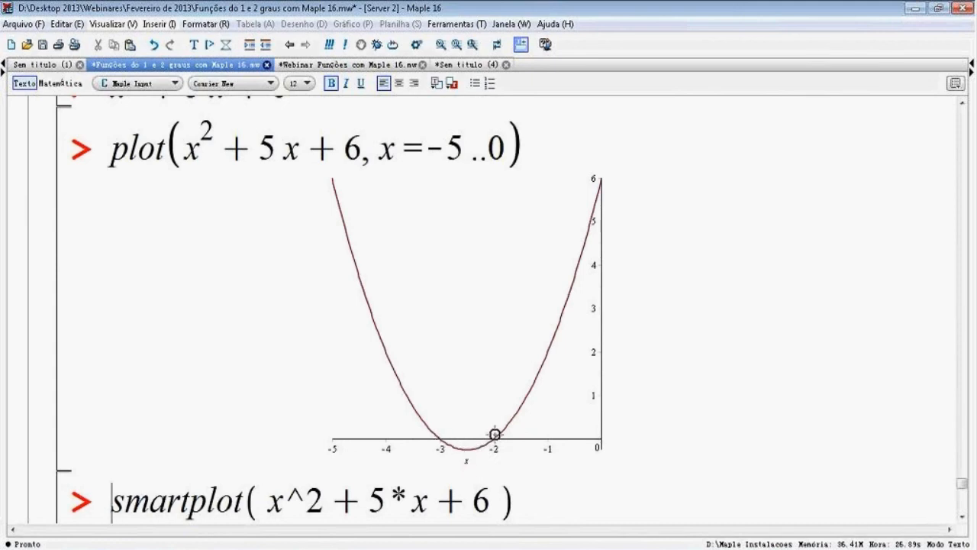
pyautogui.click(490, 342)
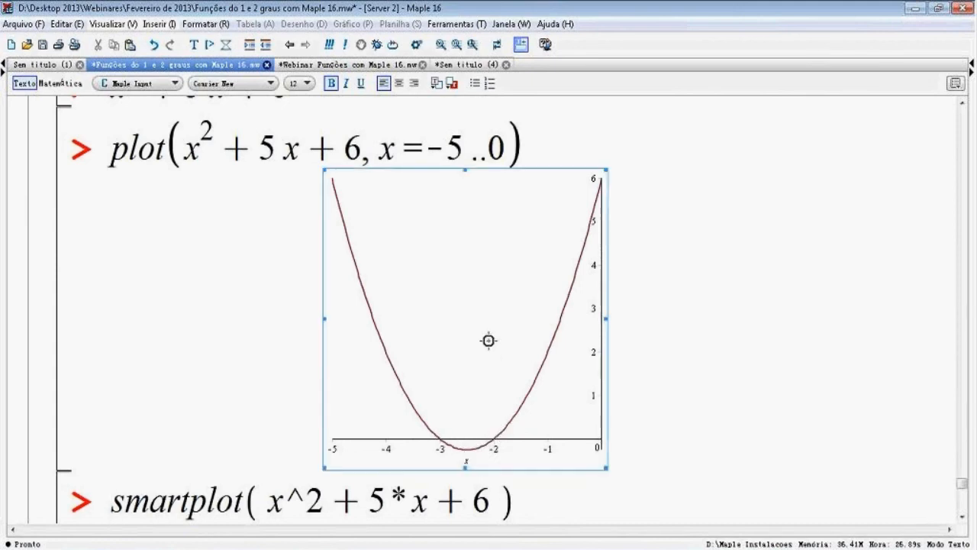
pyautogui.click(158, 82)
pyautogui.moveTo(419, 378); pyautogui.dragTo(497, 428)
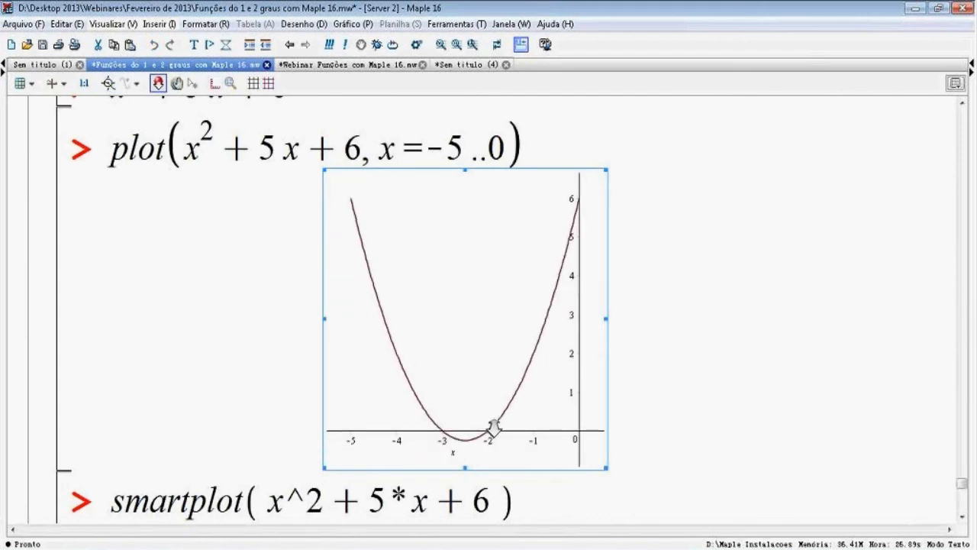
pyautogui.click(177, 82)
pyautogui.moveTo(484, 375); pyautogui.dragTo(497, 262)
pyautogui.click(161, 84)
pyautogui.moveTo(471, 400); pyautogui.dragTo(472, 399)
pyautogui.click(177, 84)
pyautogui.moveTo(491, 281); pyautogui.dragTo(479, 345)
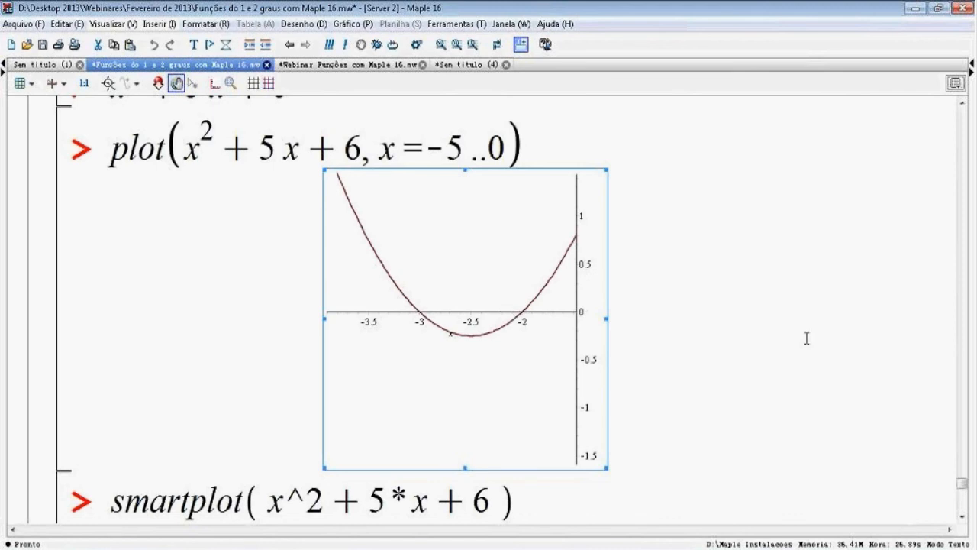
# - Compare the solution intervals of the inequality with the enlarged graph and the smartplot graph below it
pyautogui.scroll(-4, 785, 367)
pyautogui.scroll(-7, 782, 374)
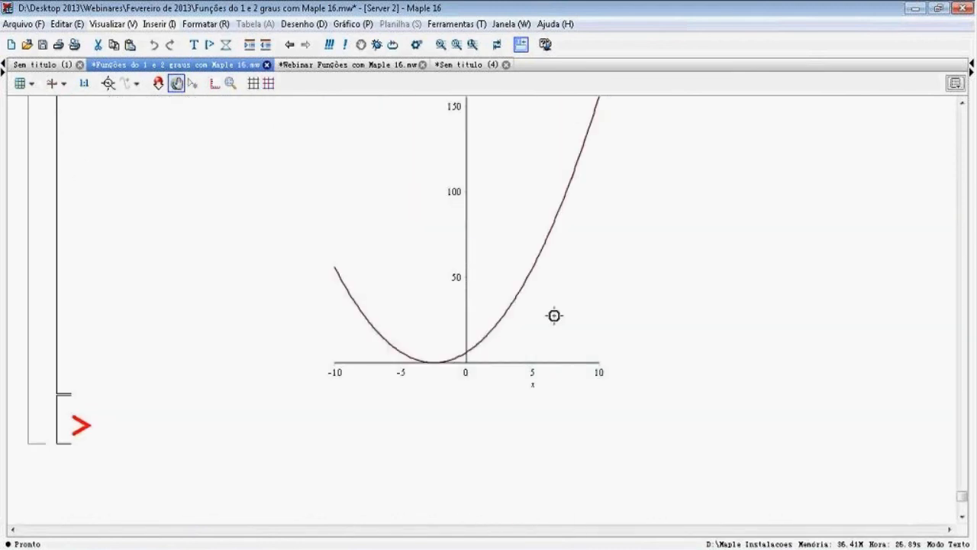
pyautogui.scroll(8, 554, 316)
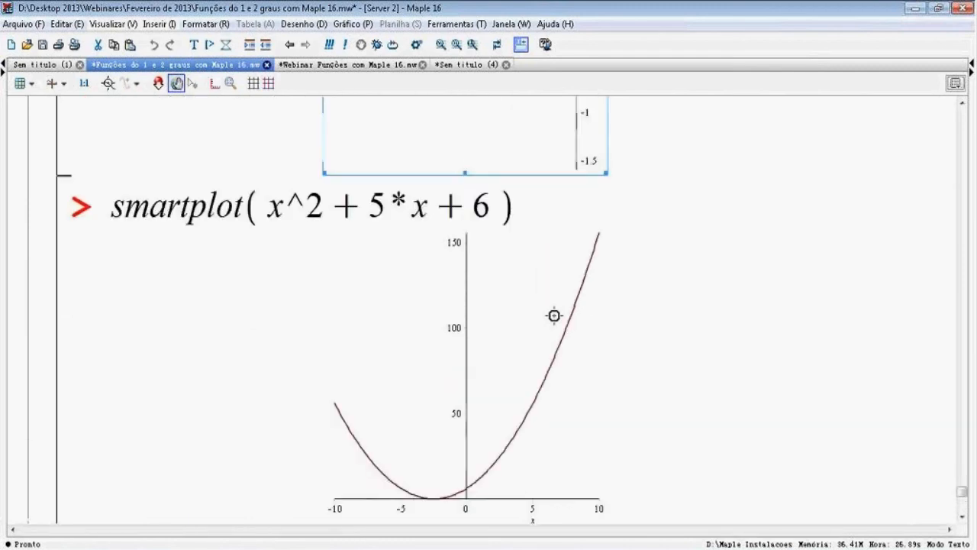
pyautogui.scroll(7, 554, 316)
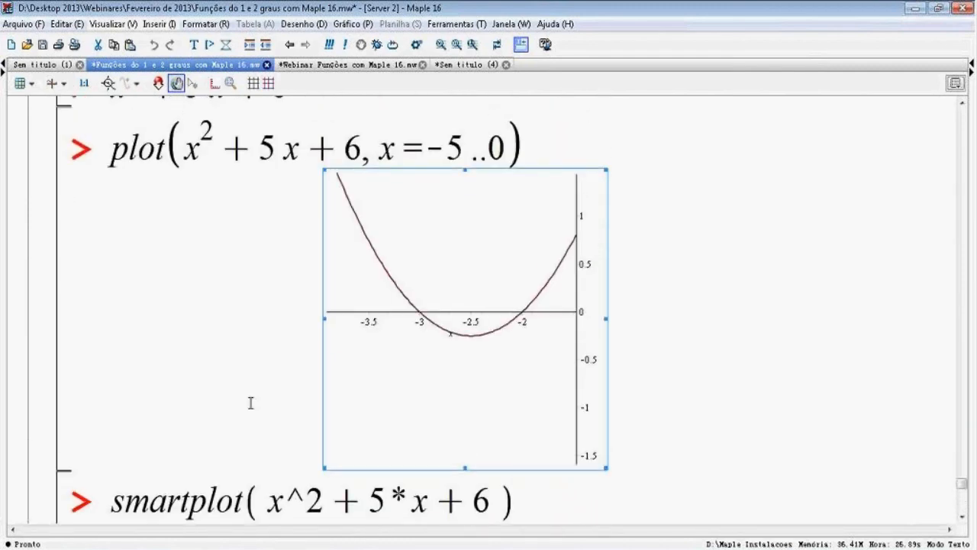
pyautogui.scroll(3, 250, 402)
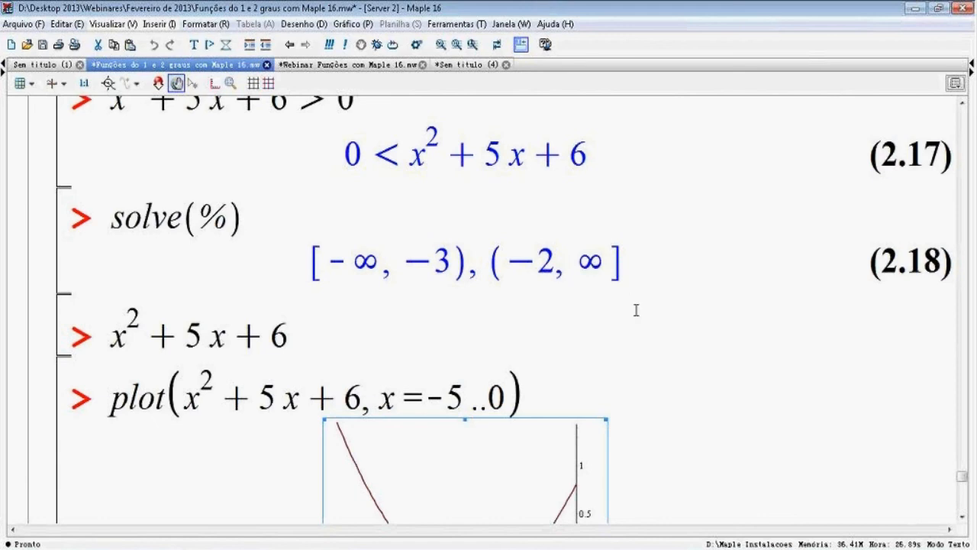
pyautogui.scroll(-1, 637, 312)
pyautogui.scroll(-6, 638, 313)
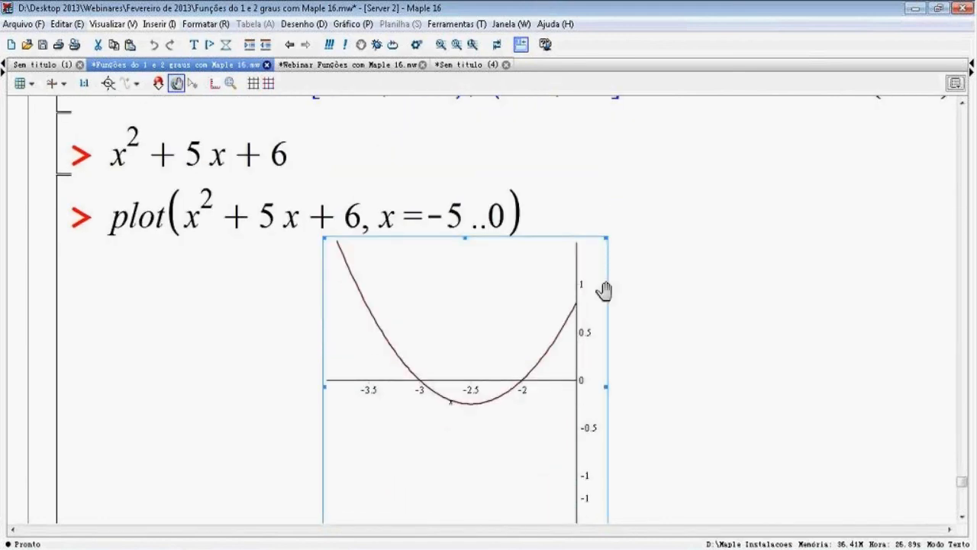
pyautogui.scroll(5, 535, 252)
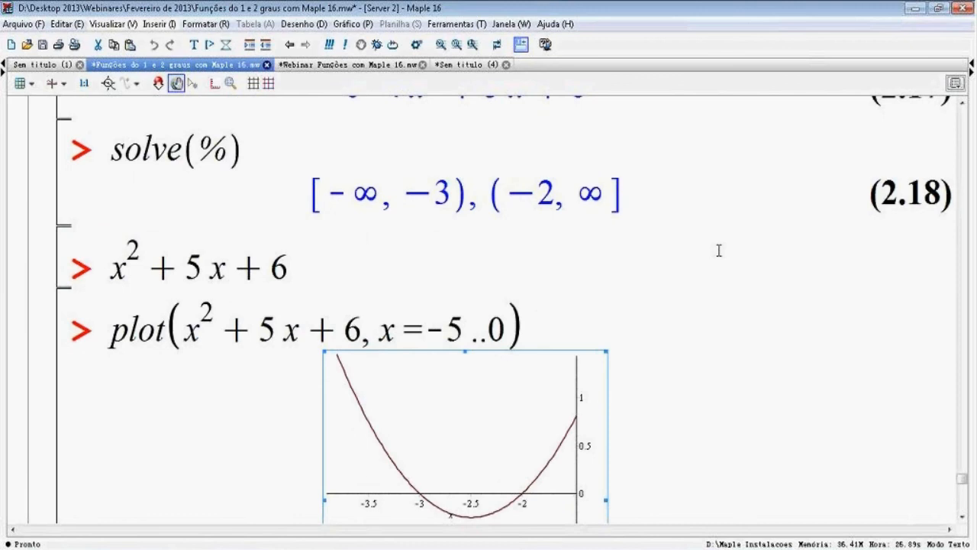
pyautogui.scroll(-10, 719, 250)
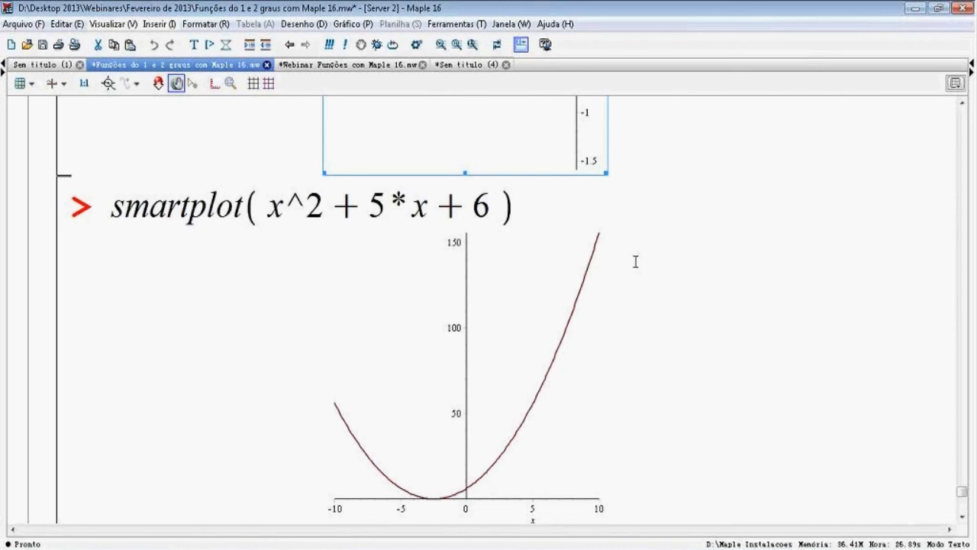
pyautogui.scroll(1, 635, 262)
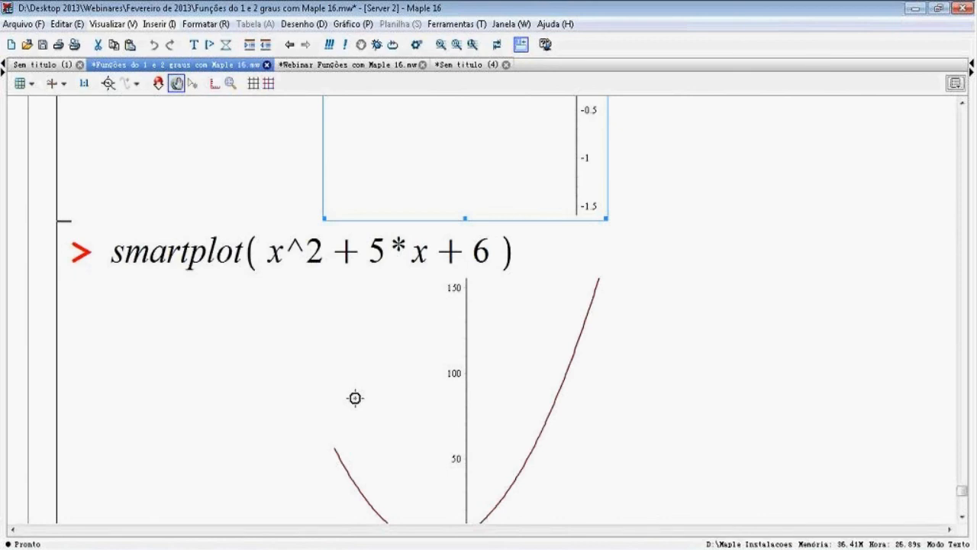
# - Open the Professor Global website in the browser from the link in the worksheet section Curso de Pré-Cálculo Aprendanet
pyautogui.scroll(-6, 249, 389)
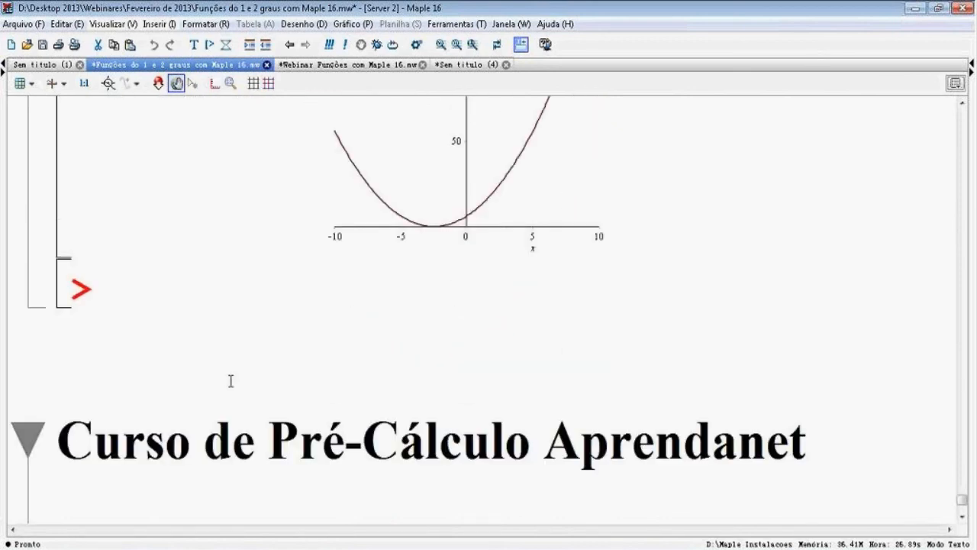
pyautogui.scroll(-1, 230, 381)
pyautogui.scroll(-3, 230, 382)
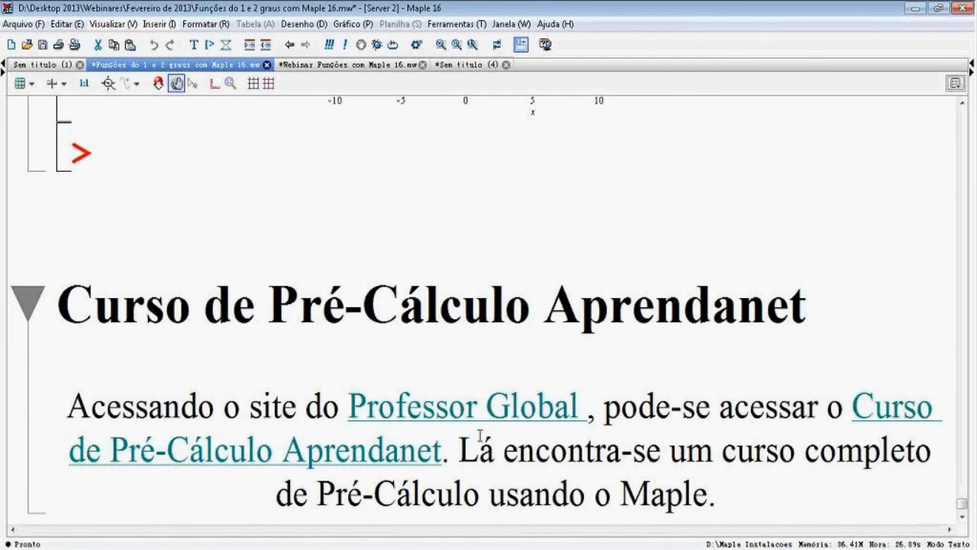
pyautogui.click(485, 409)
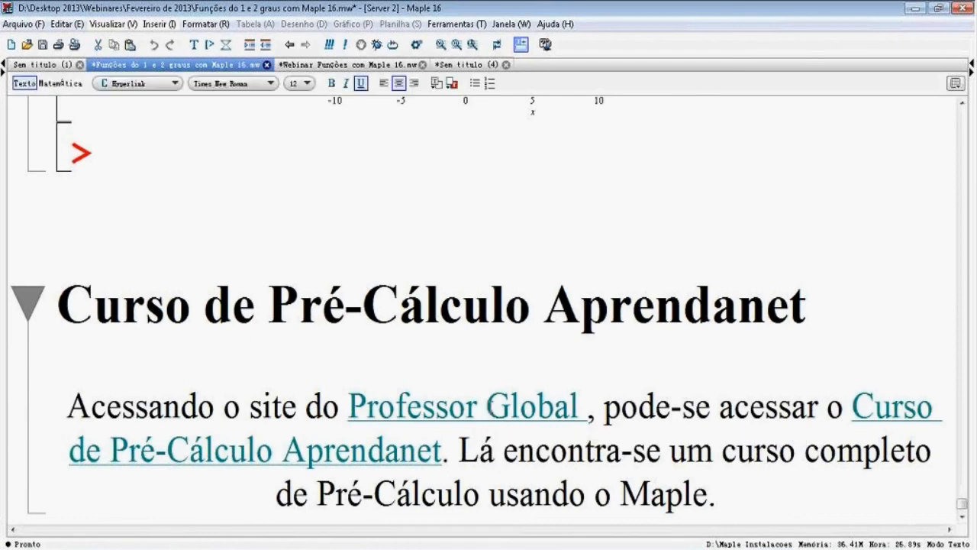
pyautogui.click(465, 415)
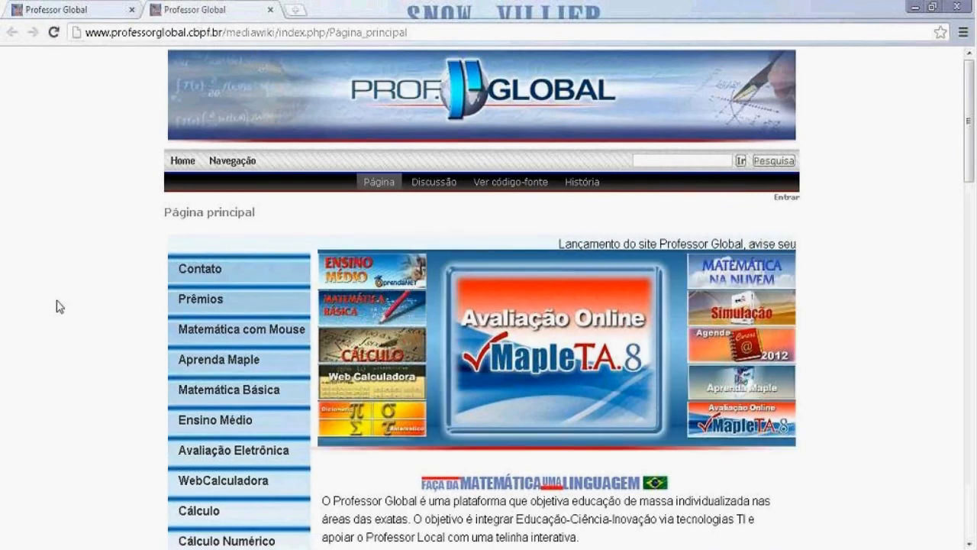
# - Look through the Professor Global home page and open the Pré-Cálculo course page listed under Ensino Médio
pyautogui.scroll(-10, 60, 306)
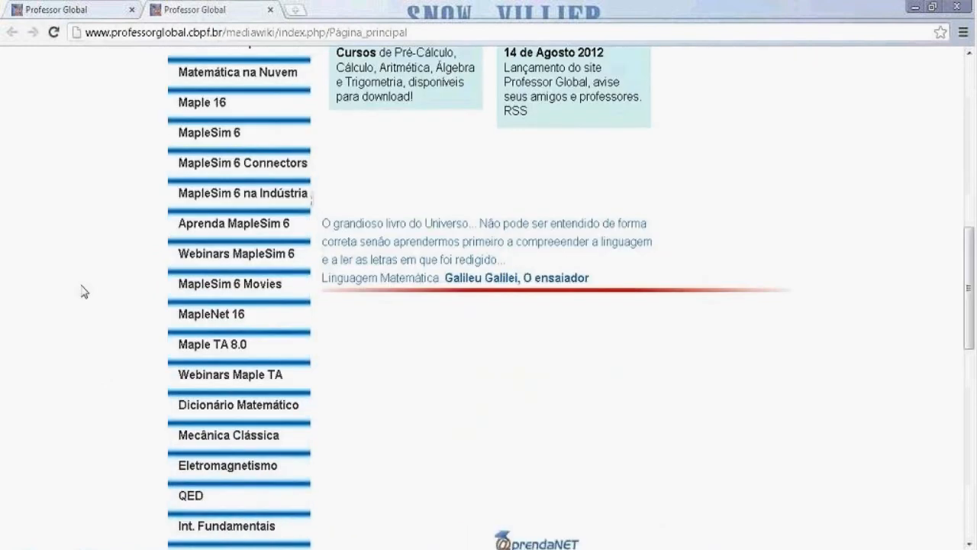
pyautogui.scroll(1, 84, 292)
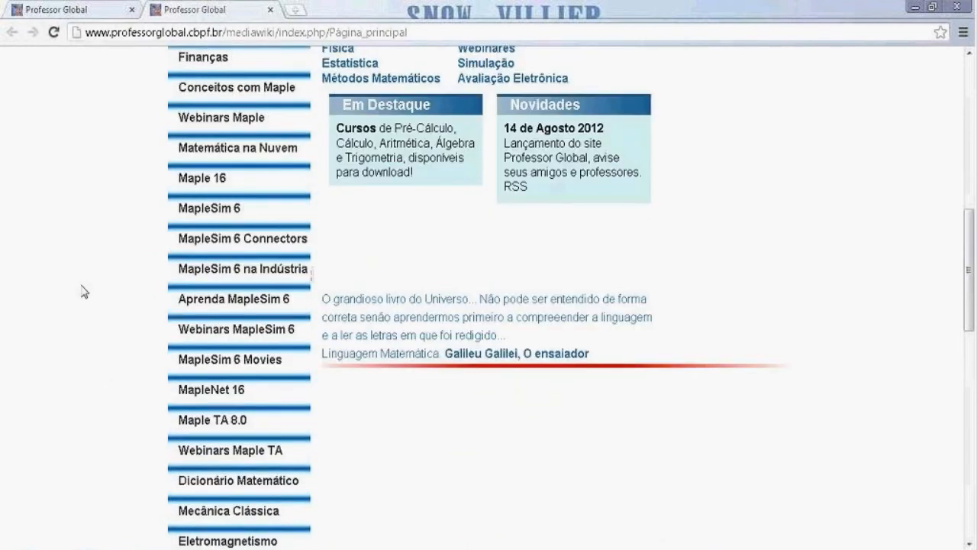
pyautogui.scroll(7, 84, 292)
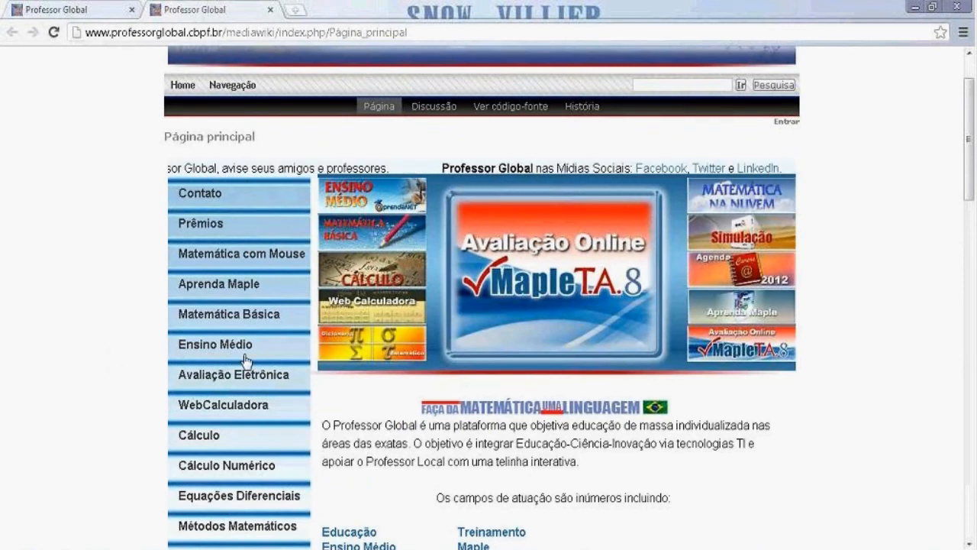
pyautogui.moveTo(246, 361)
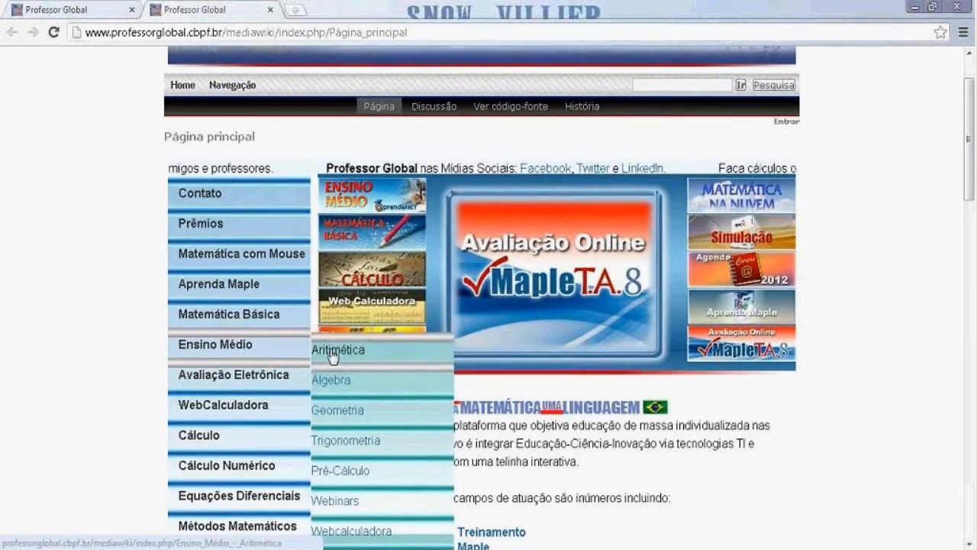
pyautogui.scroll(-1, 332, 357)
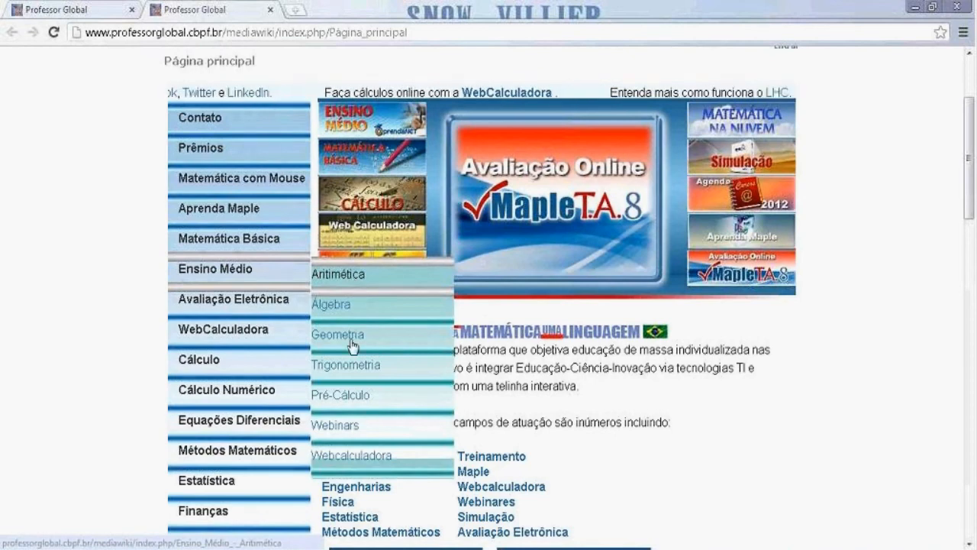
pyautogui.click(355, 396)
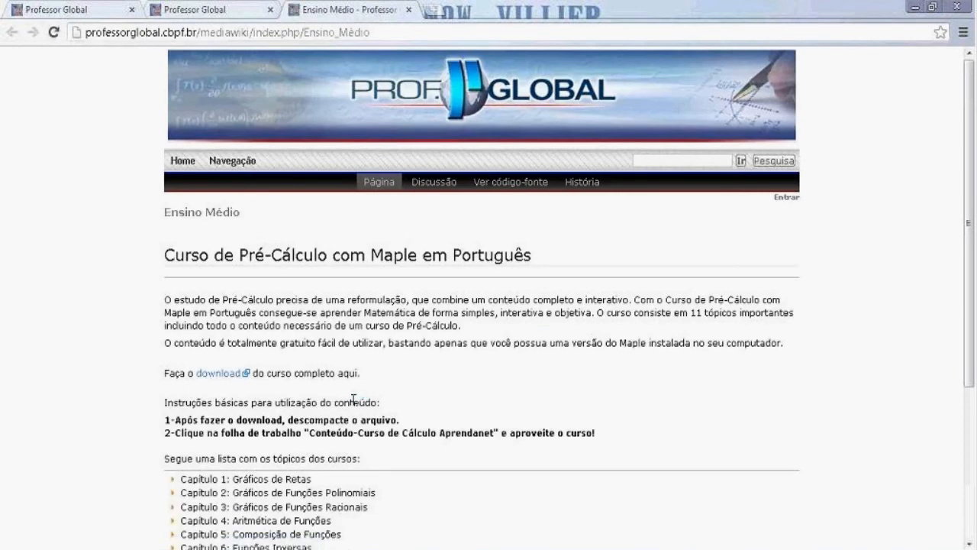
# - Look through the Pré-Cálculo course page and bring up the save dialog for the complete course archive without saving it
pyautogui.scroll(-1, 354, 398)
pyautogui.scroll(-2, 353, 399)
pyautogui.scroll(3, 354, 401)
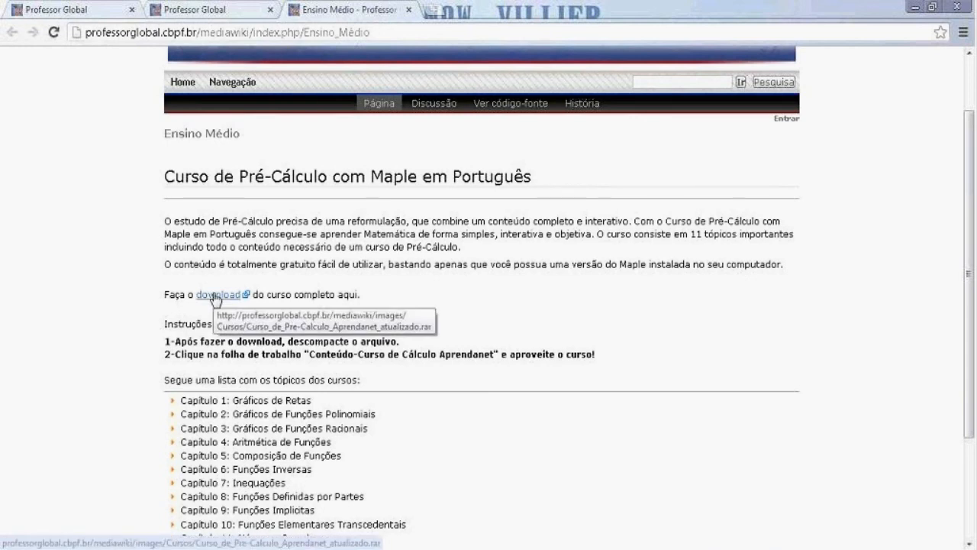
pyautogui.click(216, 296)
pyautogui.click(217, 295)
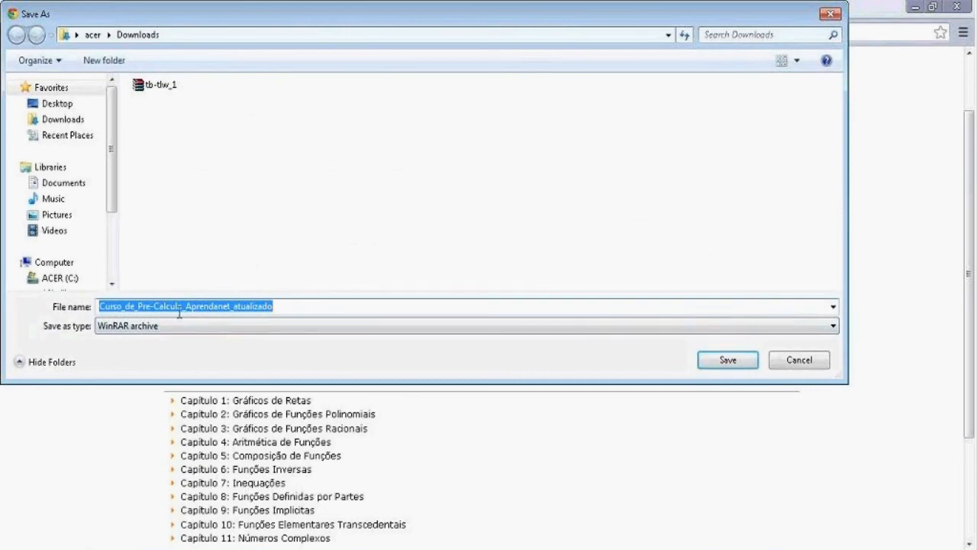
pyautogui.press('Escape')
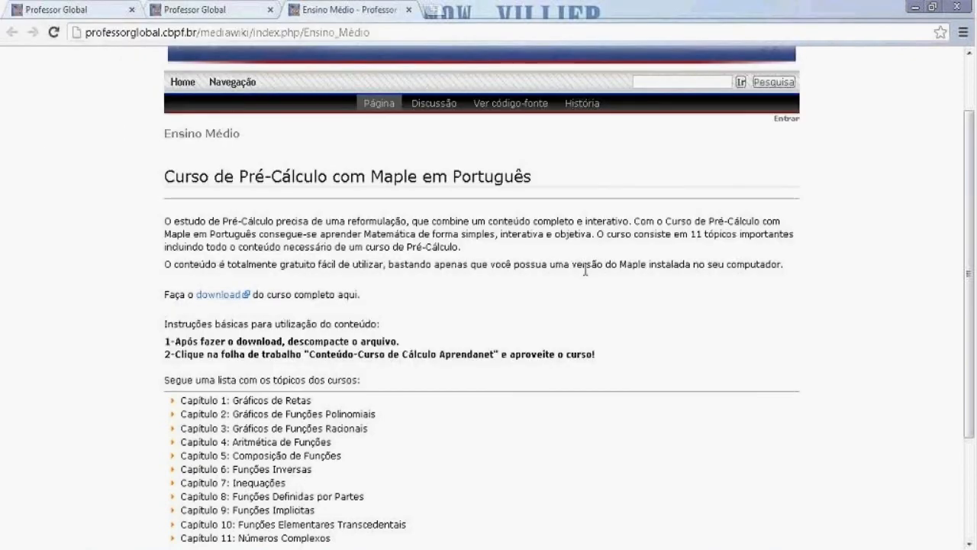
pyautogui.scroll(-3, 311, 356)
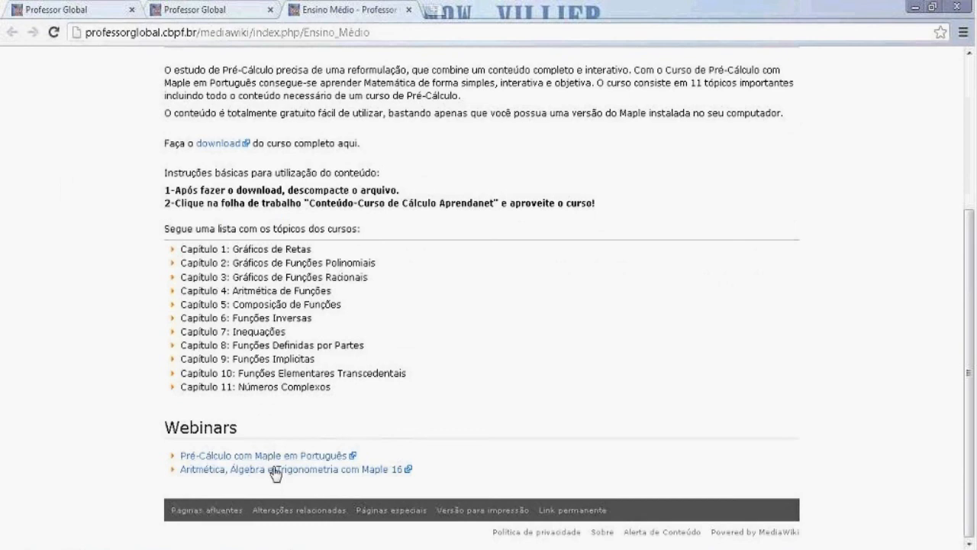
# - Open the Webinars page from the Professor Global home page and look through the recorded webinars for Ensino Médio, Pré-Cálculo and Cálculo
pyautogui.click(214, 6)
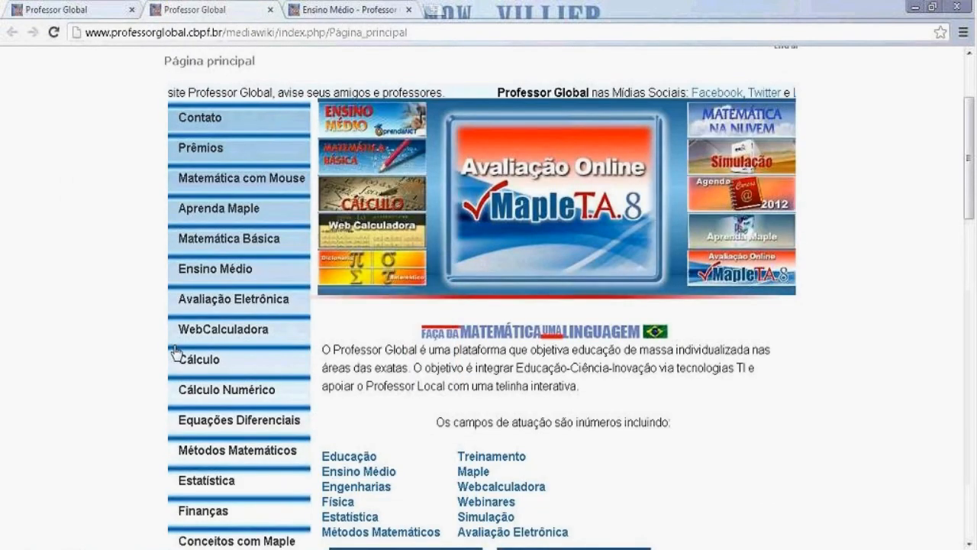
pyautogui.scroll(-3, 175, 353)
pyautogui.click(255, 349)
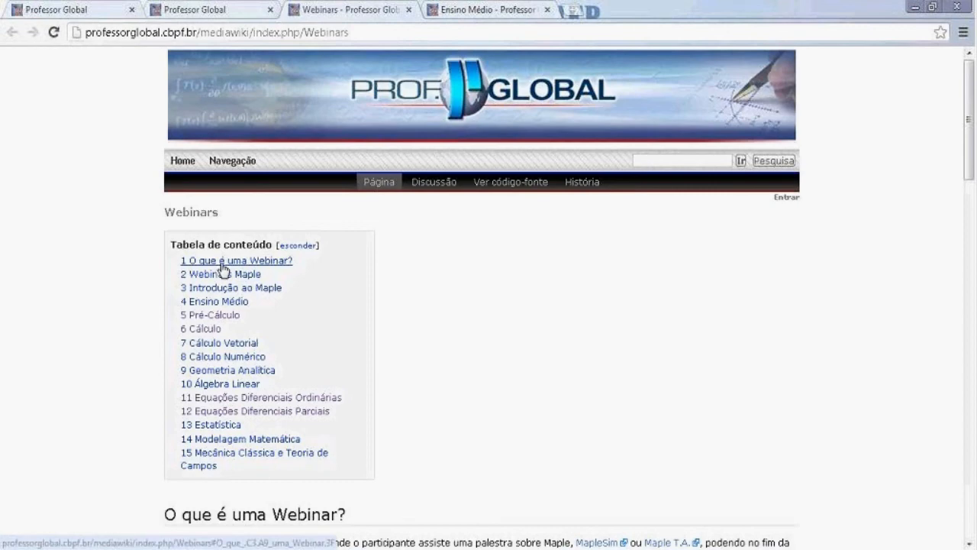
pyautogui.scroll(-1, 144, 304)
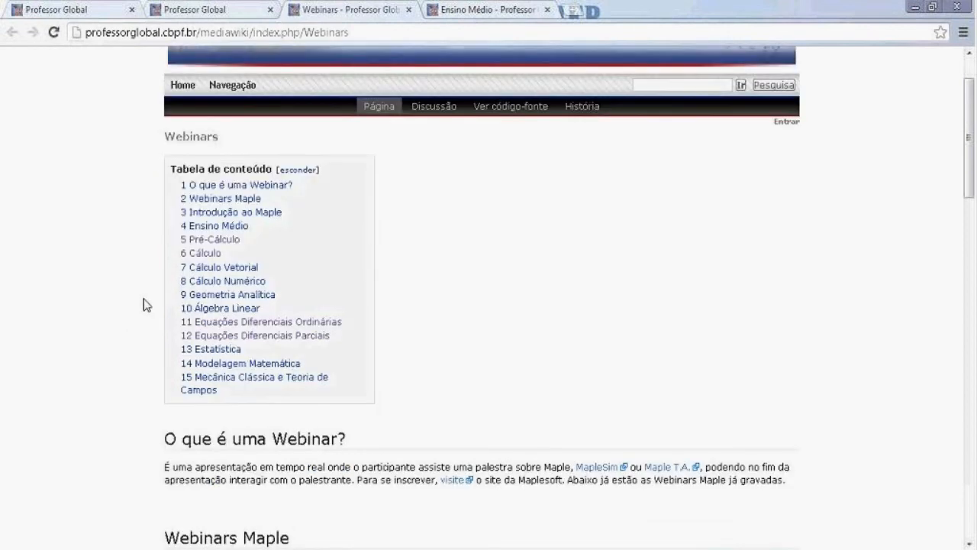
pyautogui.scroll(-8, 143, 304)
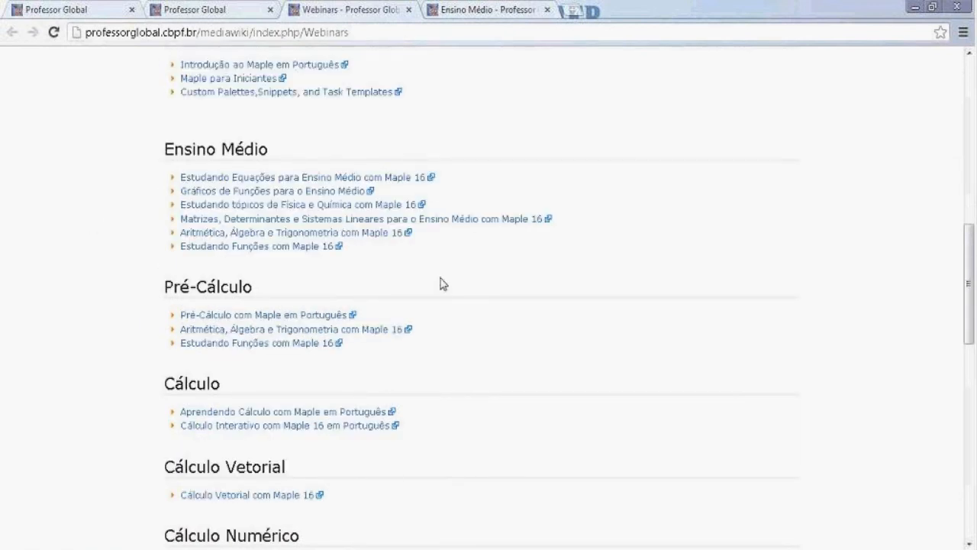
pyautogui.scroll(1, 441, 284)
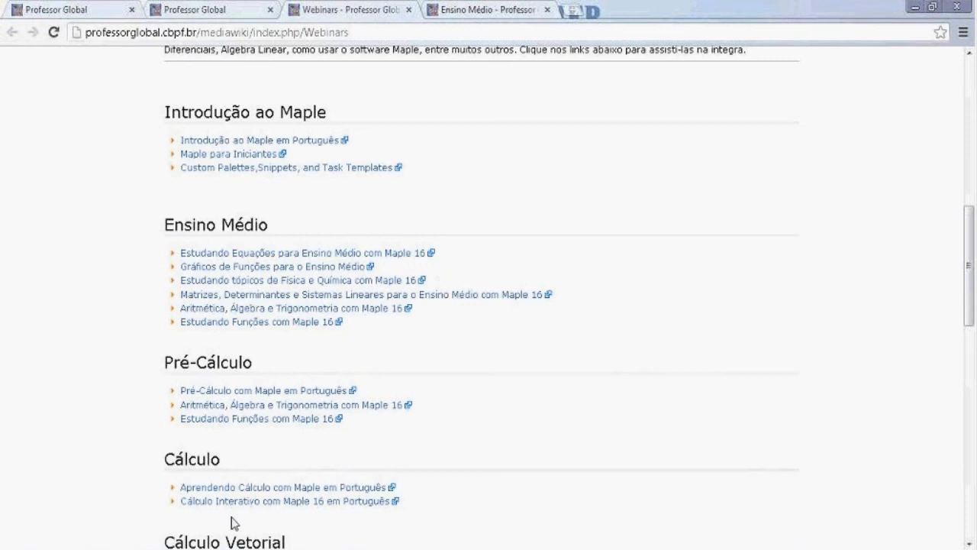
# - Switch back to the Maple worksheet at the section Curso de Pré-Cálculo Aprendanet
pyautogui.hotkey('alt', 'Tab')
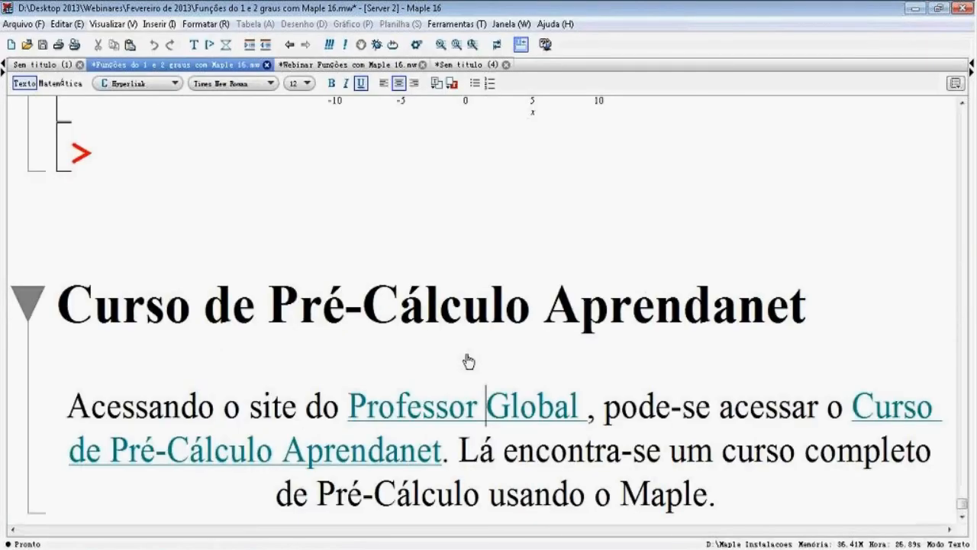
pyautogui.scroll(-1, 469, 360)
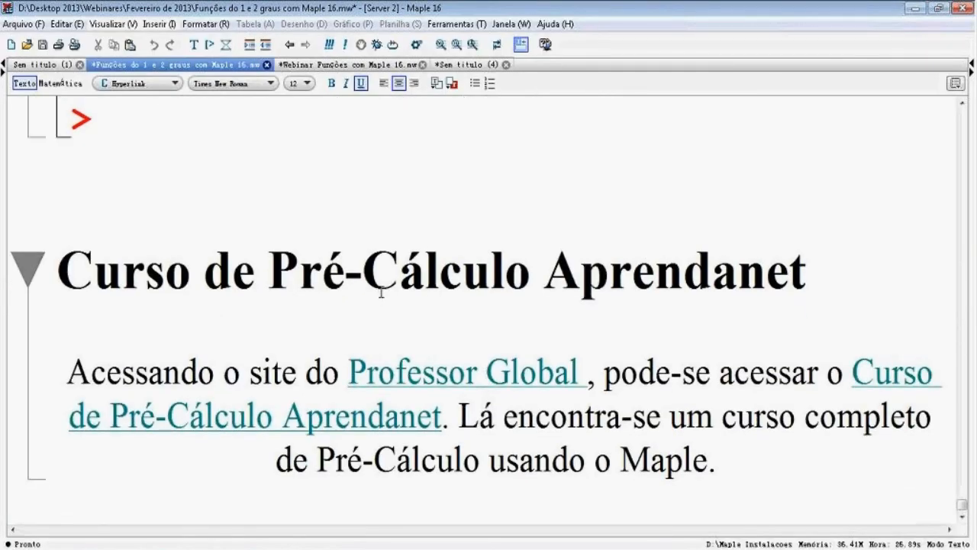